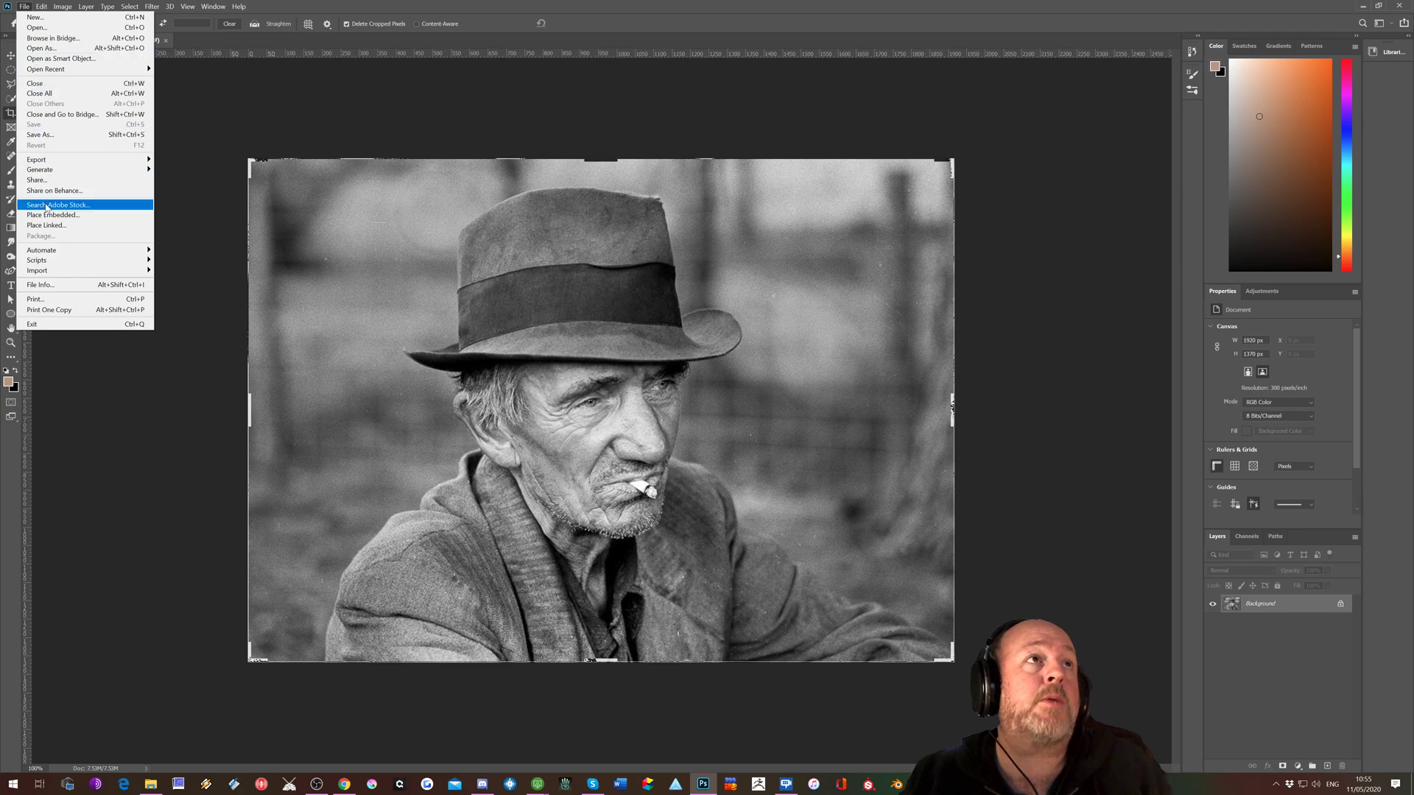
# Place preview.jpg as an embedded layer above the black-and-white portrait, keeping its fitted size.
pyautogui.click(50, 216)
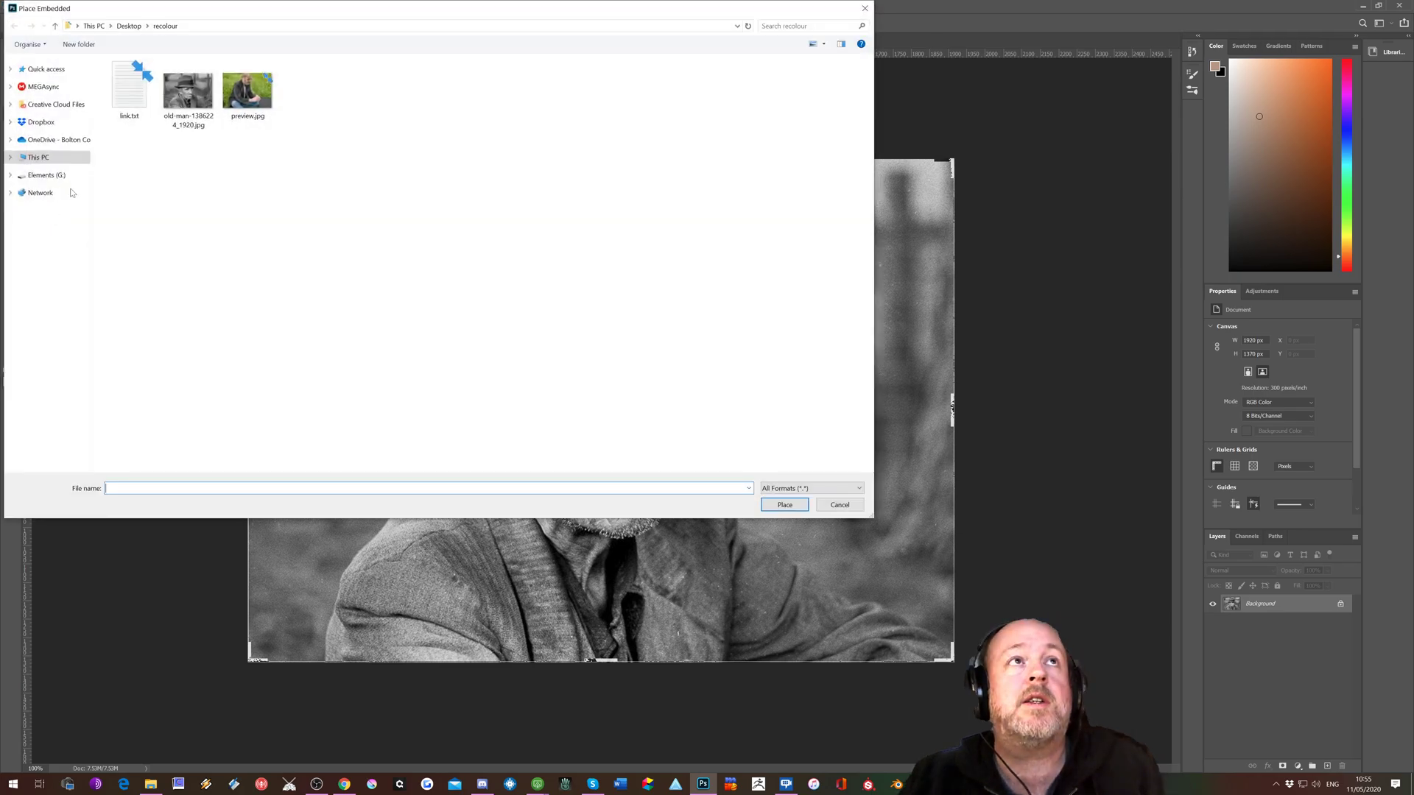
pyautogui.click(247, 90)
pyautogui.click(786, 507)
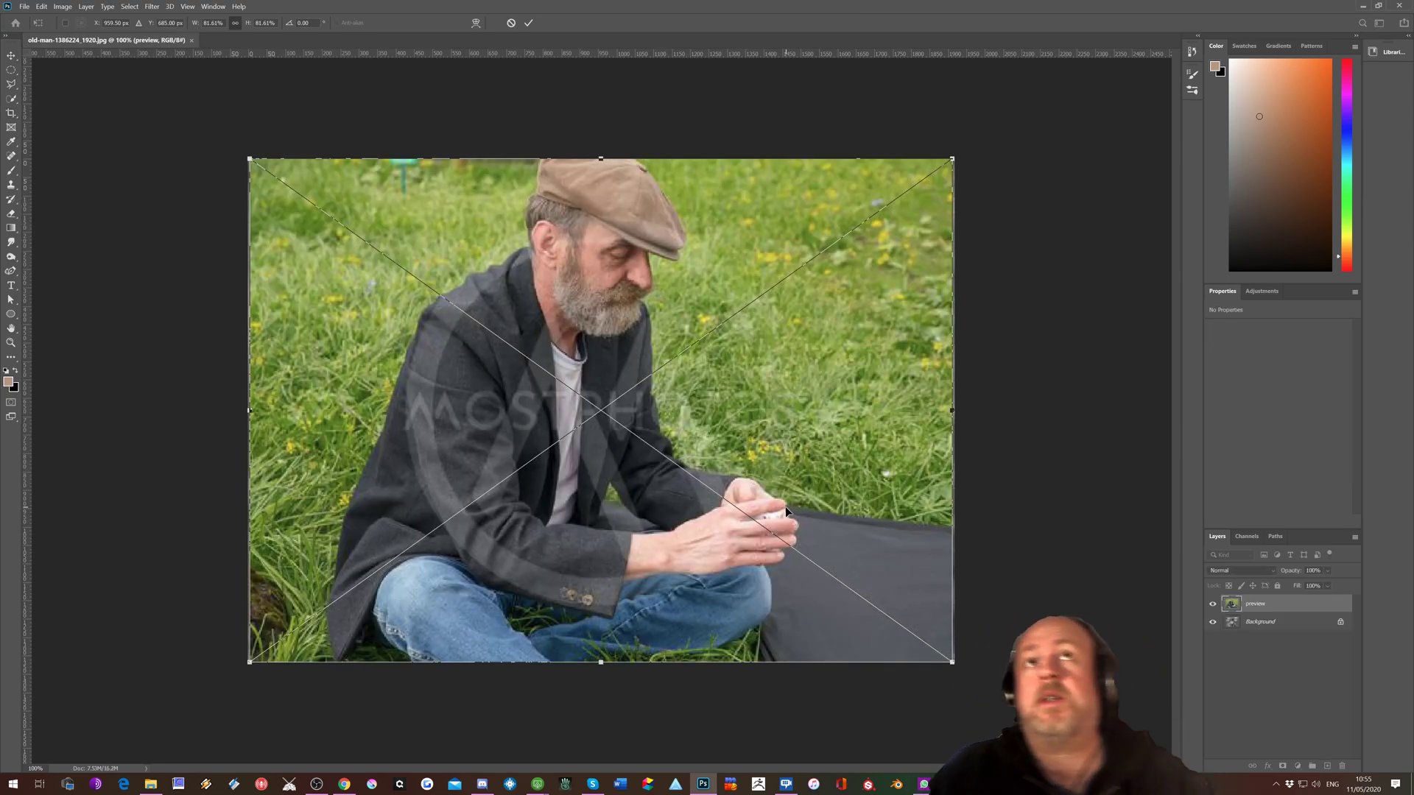
pyautogui.press('Return')
# Widen the canvas equally on both sides with the Crop tool, to roughly twice the photo's width.
pyautogui.press('c')
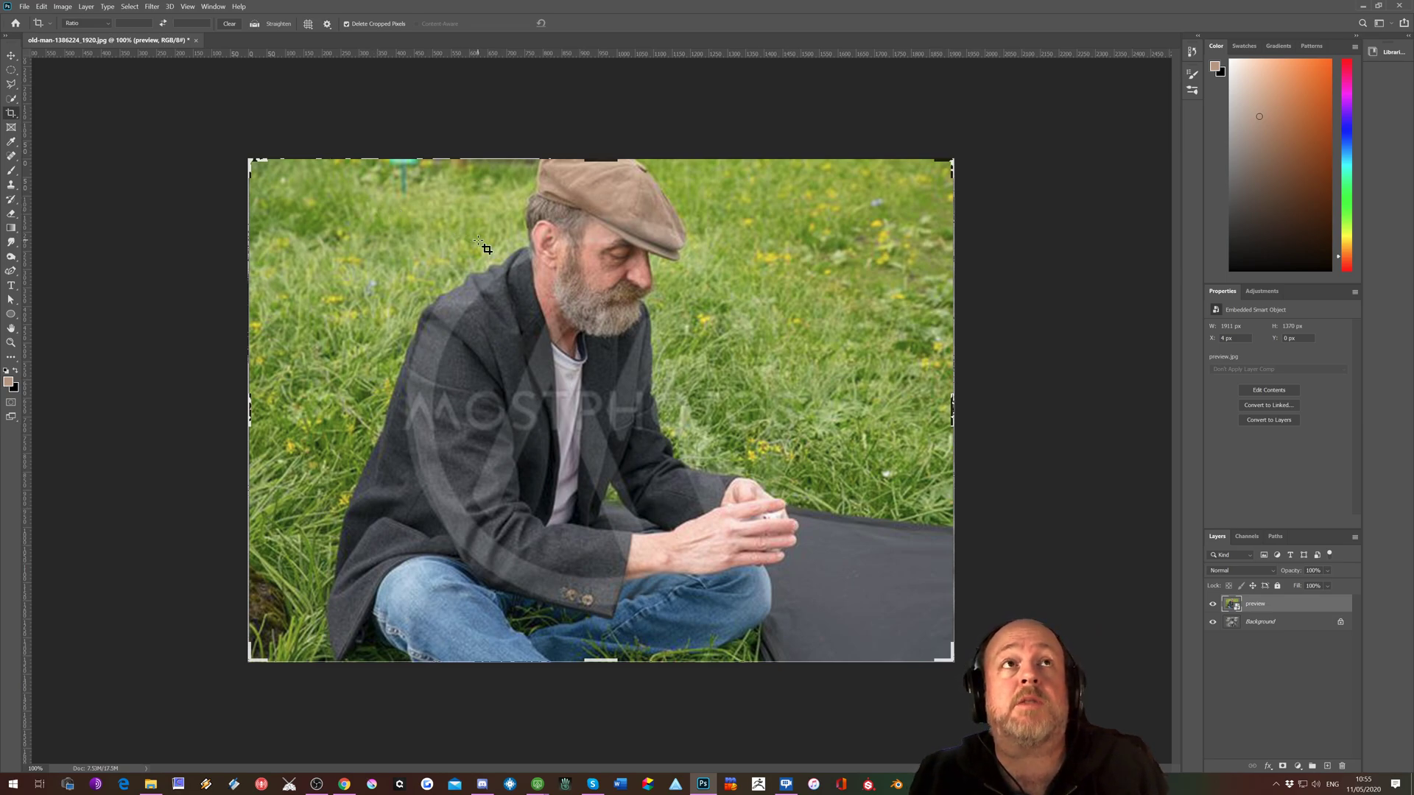
pyautogui.hotkey('ctrl', '+')
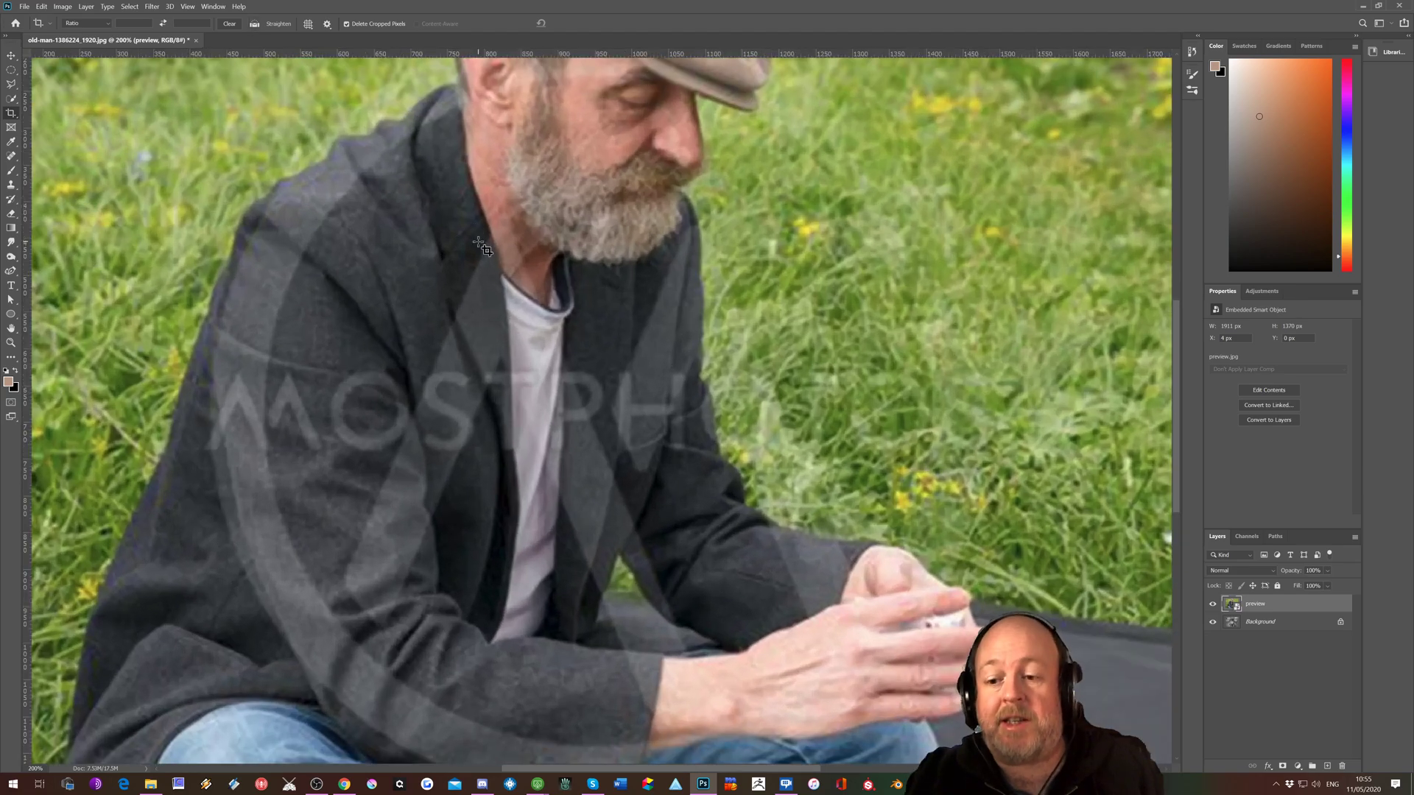
pyautogui.hotkey('ctrl', '-')
pyautogui.hotkey('ctrl', '-')
pyautogui.hotkey('ctrl', '-')
pyautogui.hotkey('ctrl', '+')
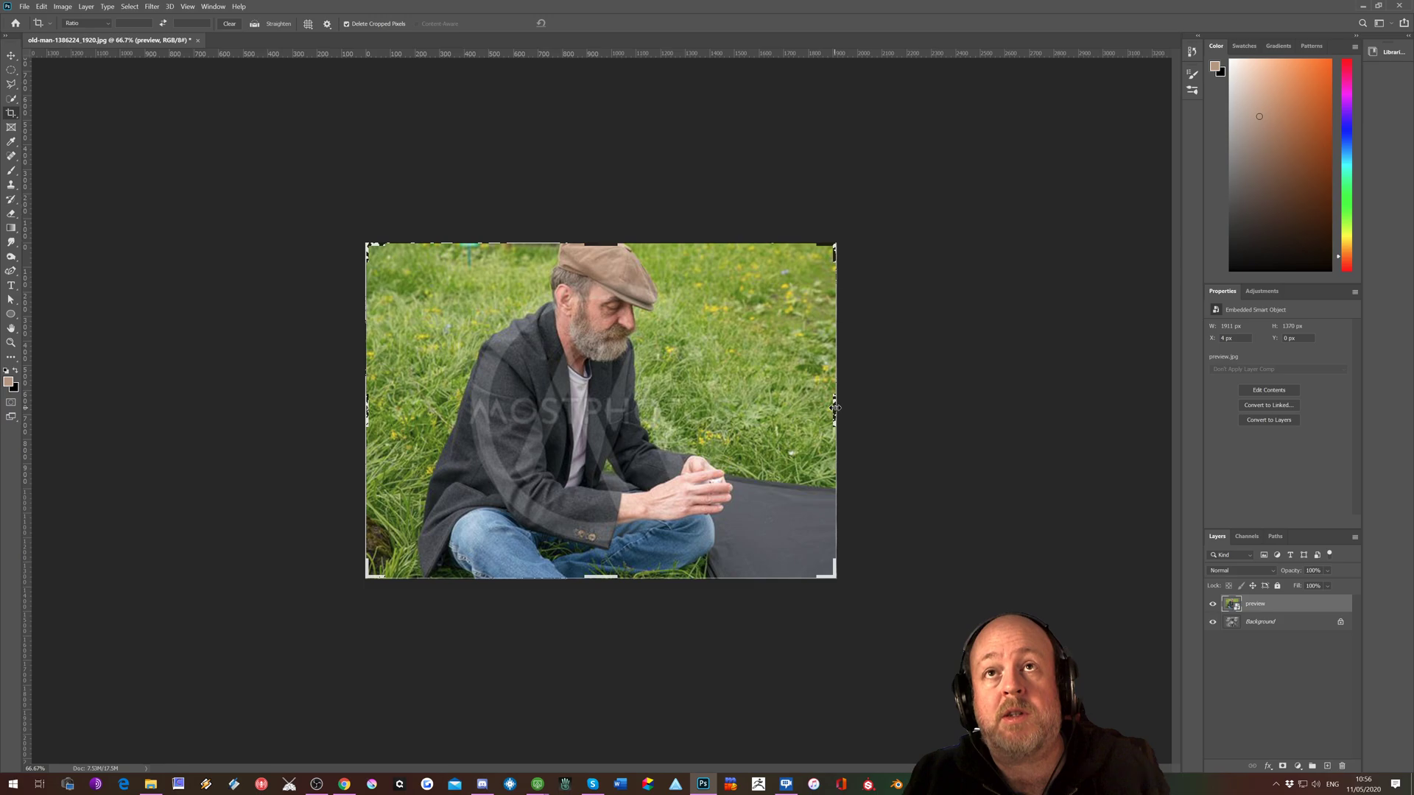
pyautogui.moveTo(836, 407); pyautogui.dragTo(1093, 443)
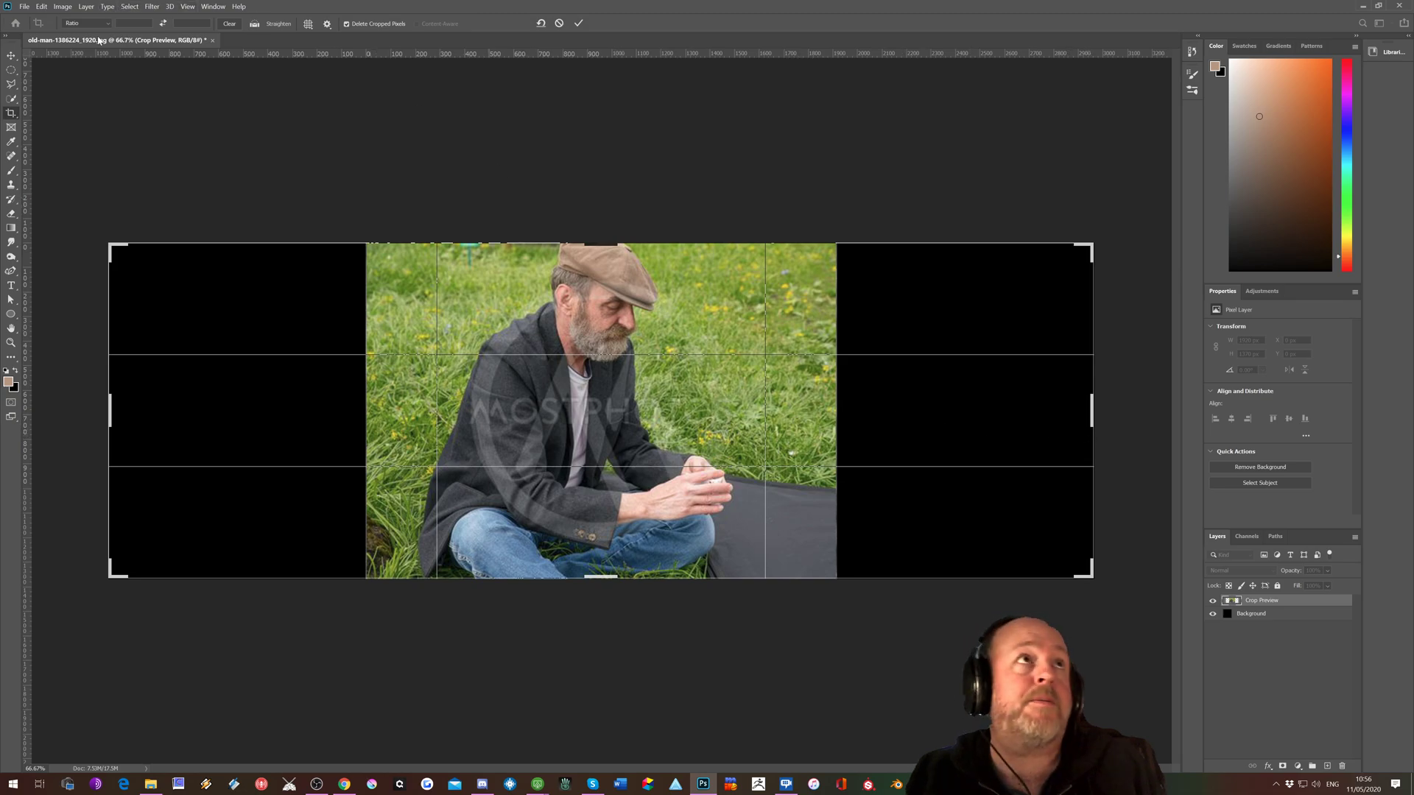
pyautogui.click(579, 25)
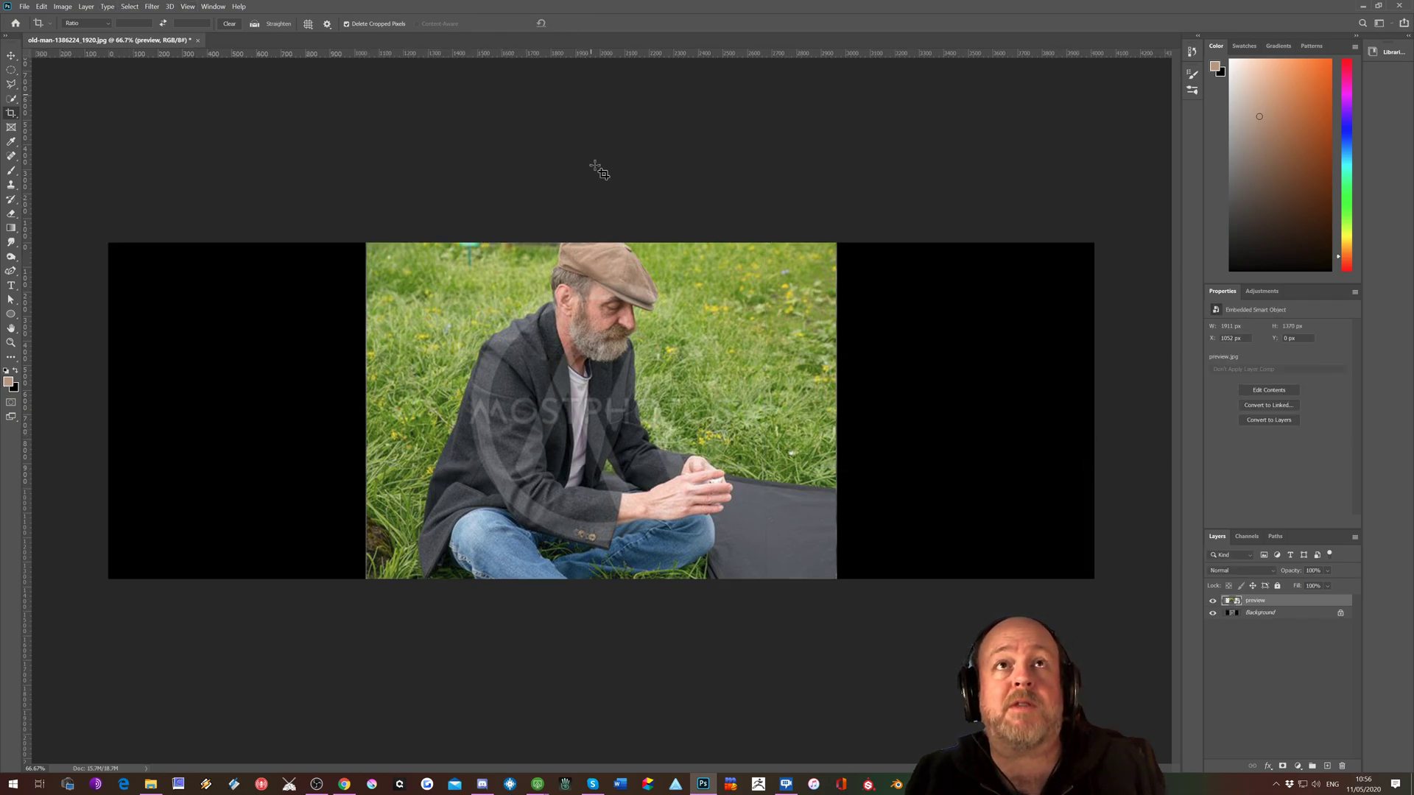
# Unlock the background layer and arrange the photos side by side, the colour one flush with the canvas's right edge, the black-and-white one to its left.
pyautogui.click(11, 55)
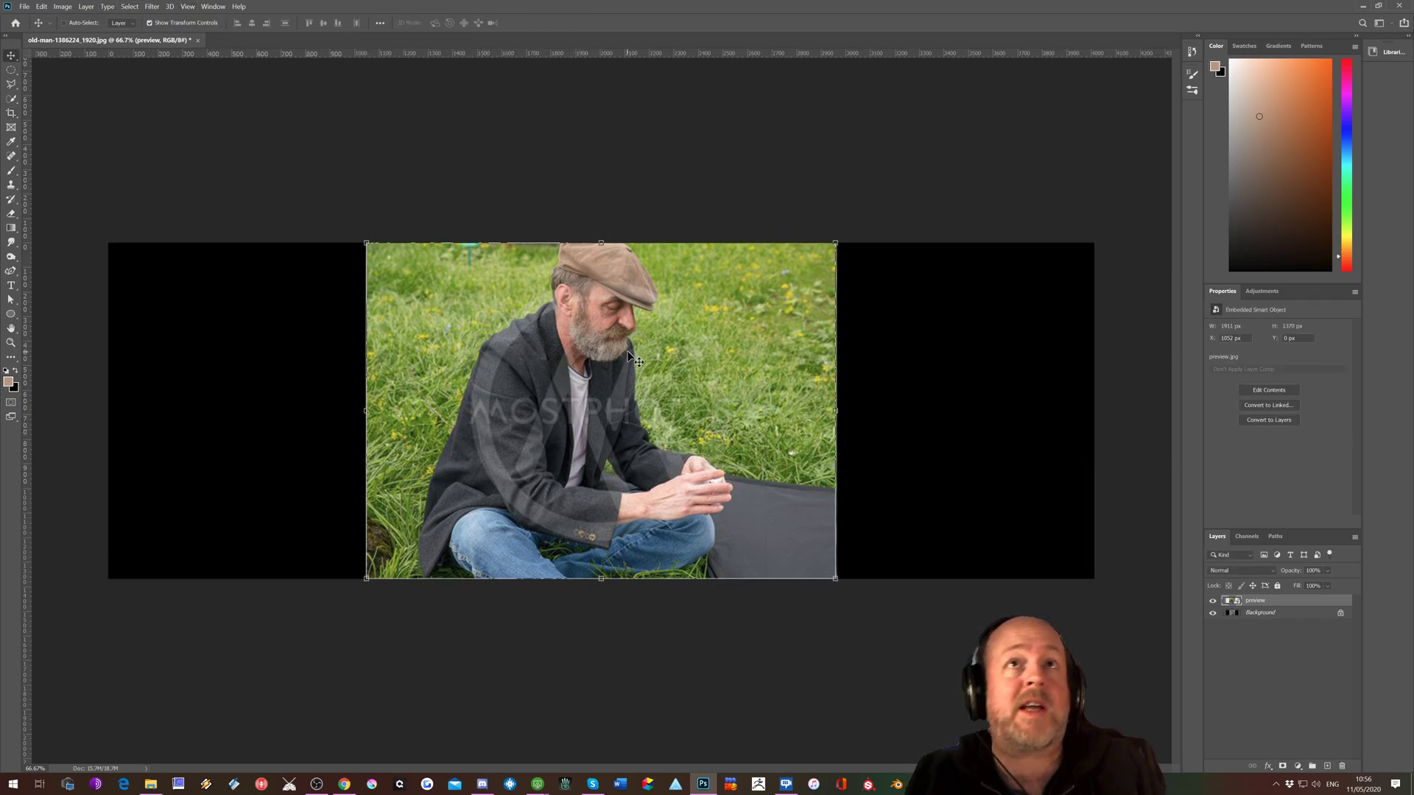
pyautogui.moveTo(635, 358); pyautogui.dragTo(858, 352)
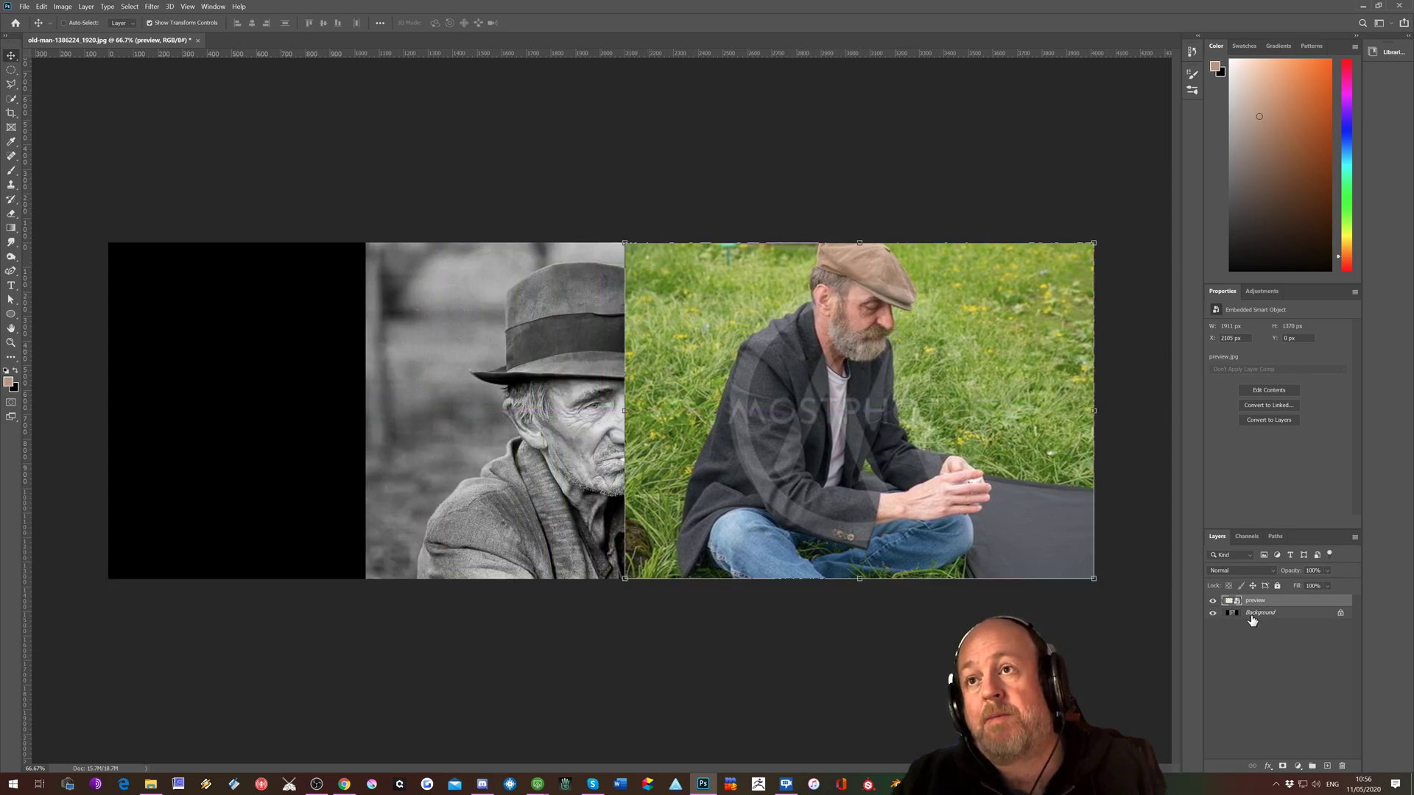
pyautogui.click(1252, 615)
pyautogui.moveTo(485, 360); pyautogui.dragTo(464, 371)
pyautogui.click(527, 264)
pyautogui.click(1341, 614)
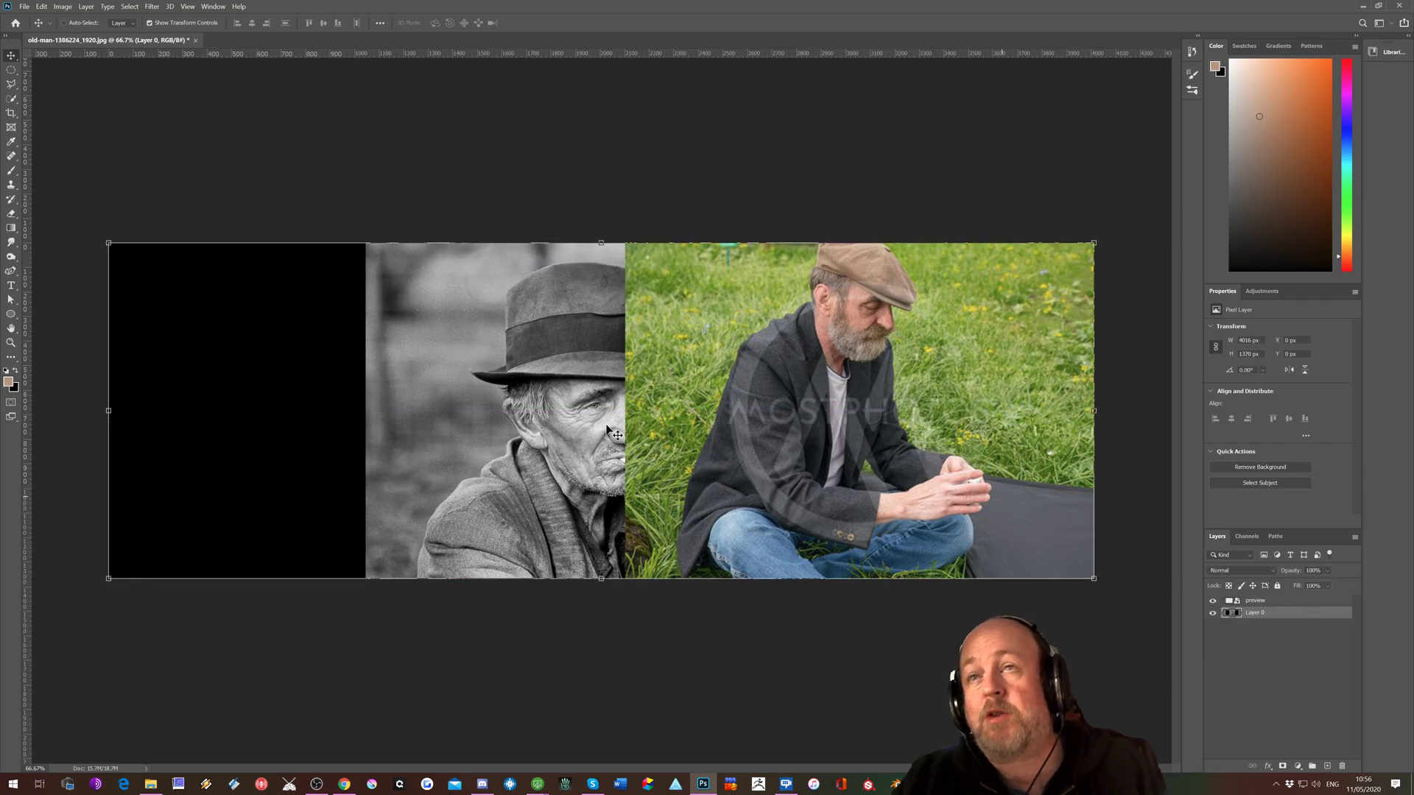
pyautogui.moveTo(551, 405); pyautogui.dragTo(326, 403)
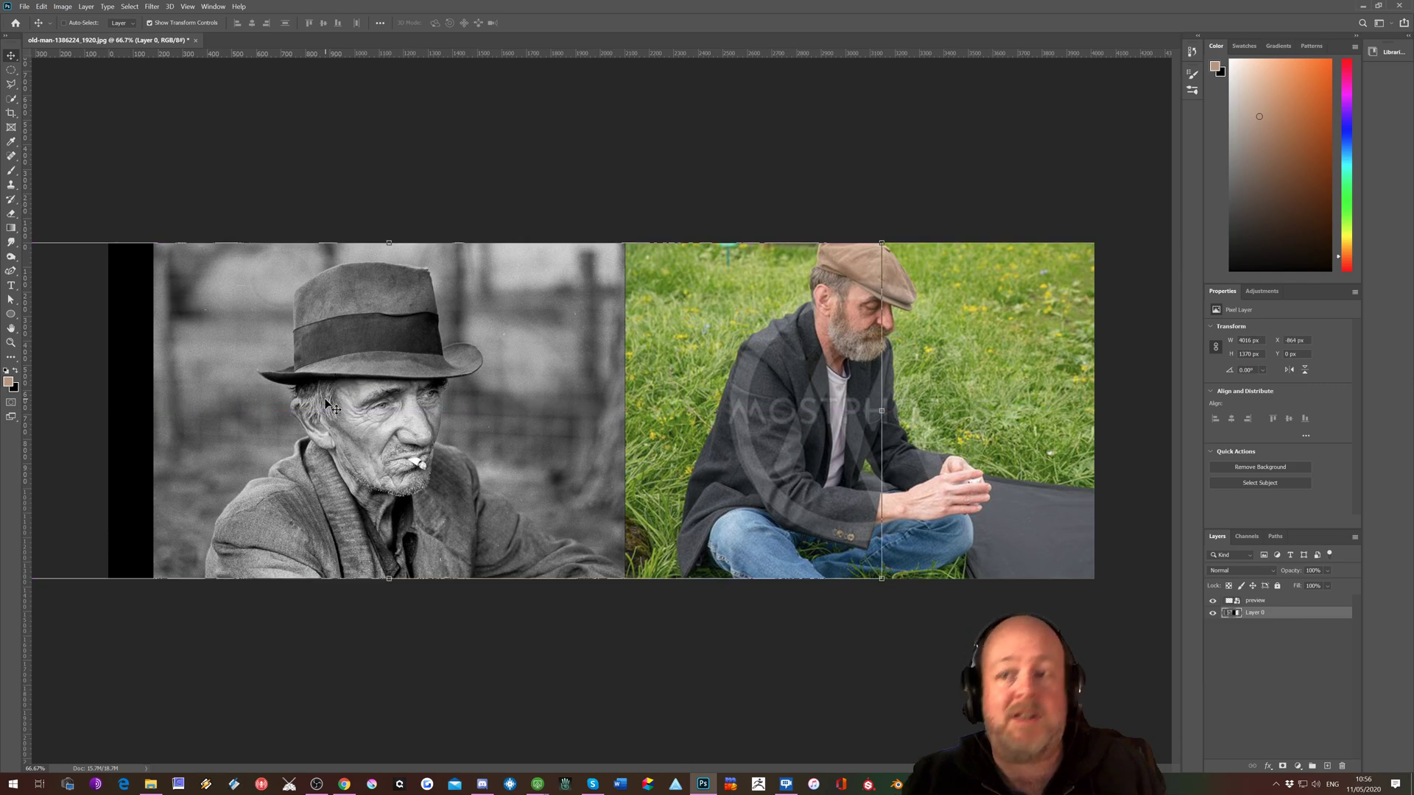
# Crop the canvas to remove the black strip beside the black-and-white portrait, leaving only the two photos.
pyautogui.hotkey('ctrl', '-')
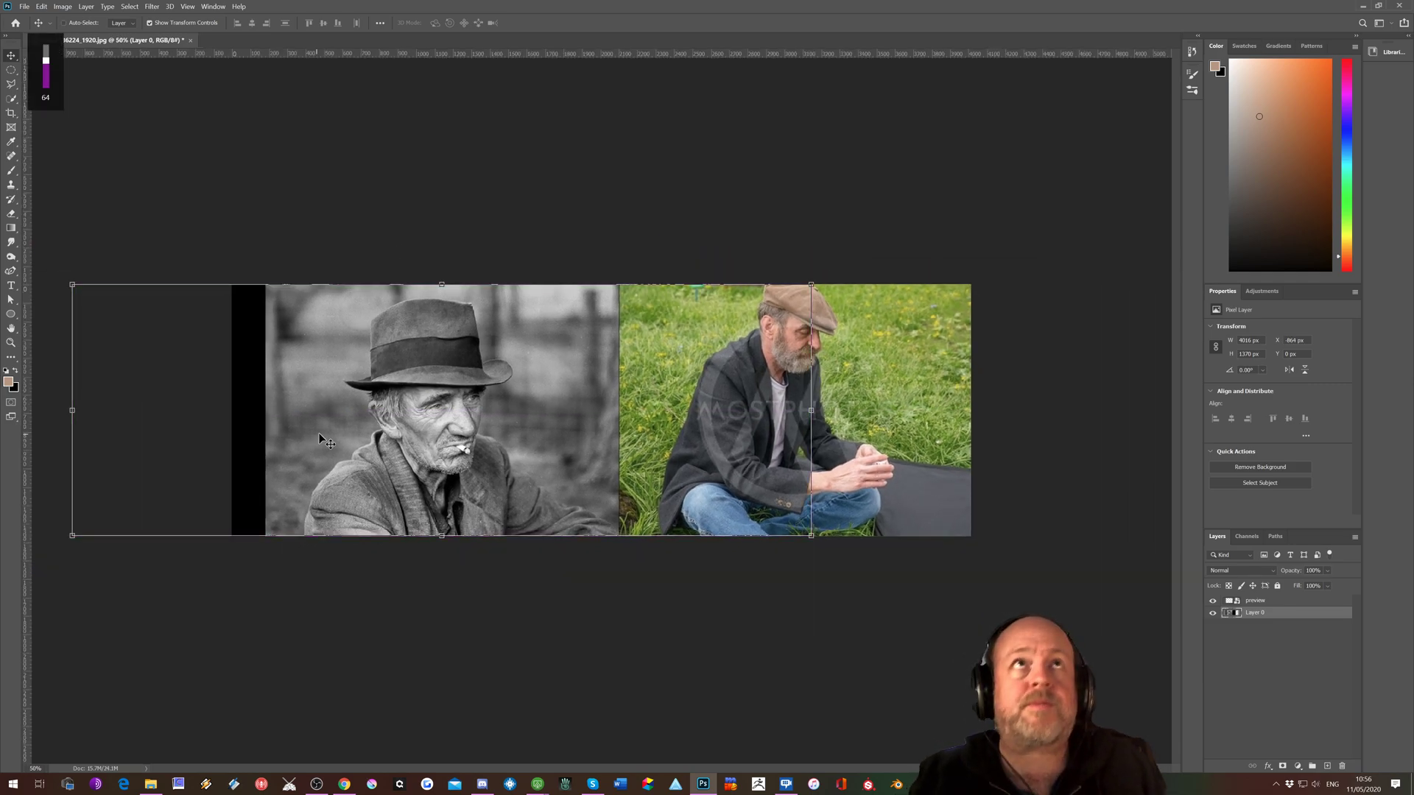
pyautogui.click(11, 114)
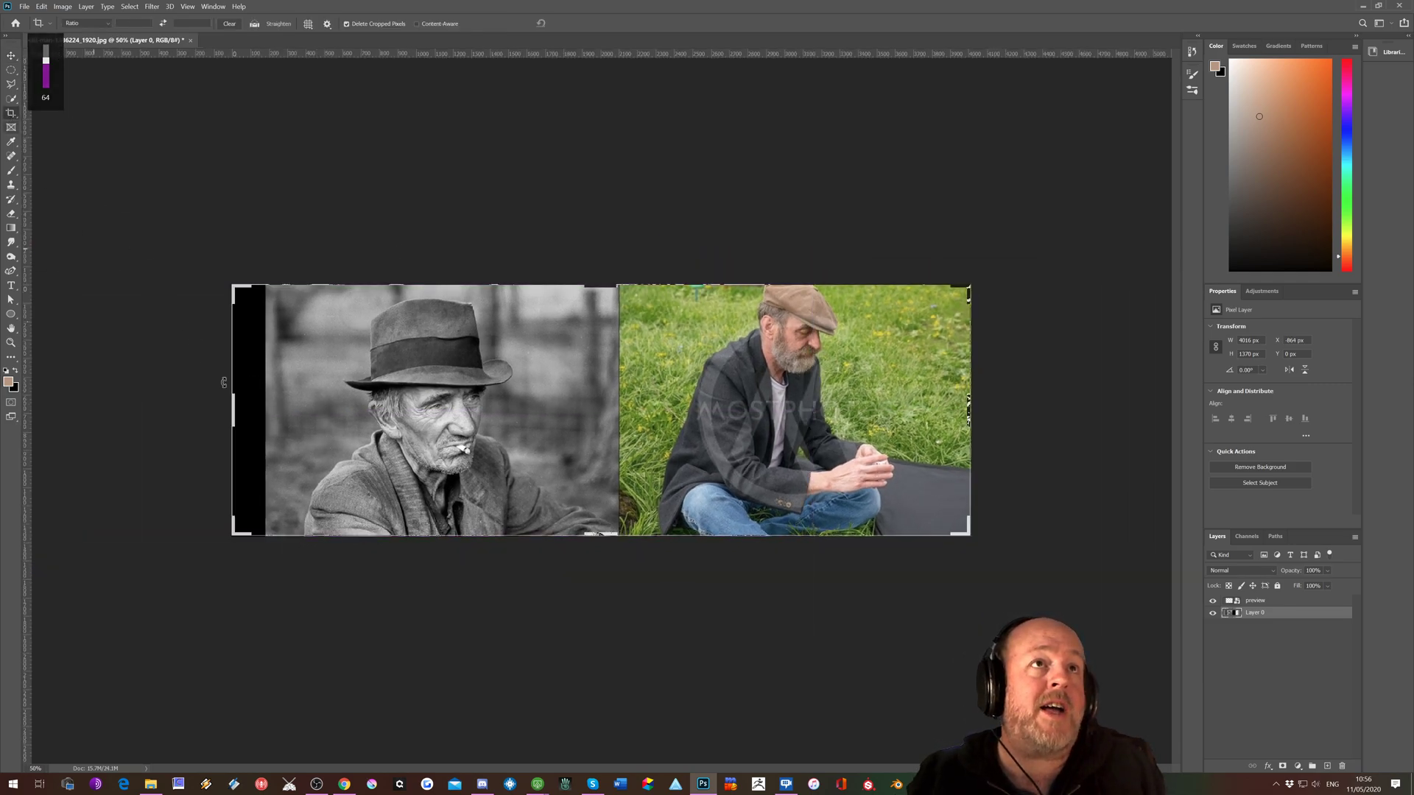
pyautogui.moveTo(236, 410); pyautogui.dragTo(249, 410)
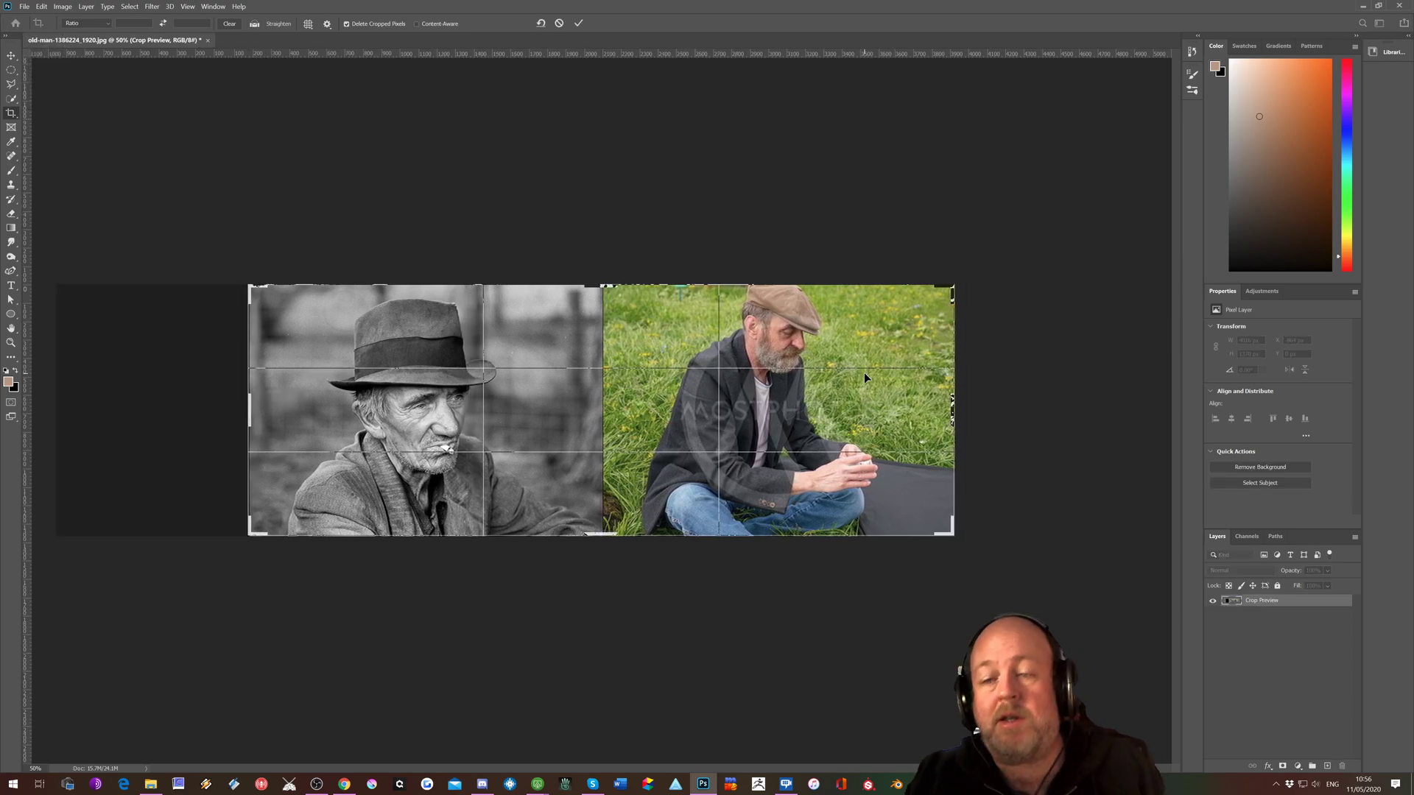
pyautogui.press('Return')
pyautogui.hotkey('ctrl', '+')
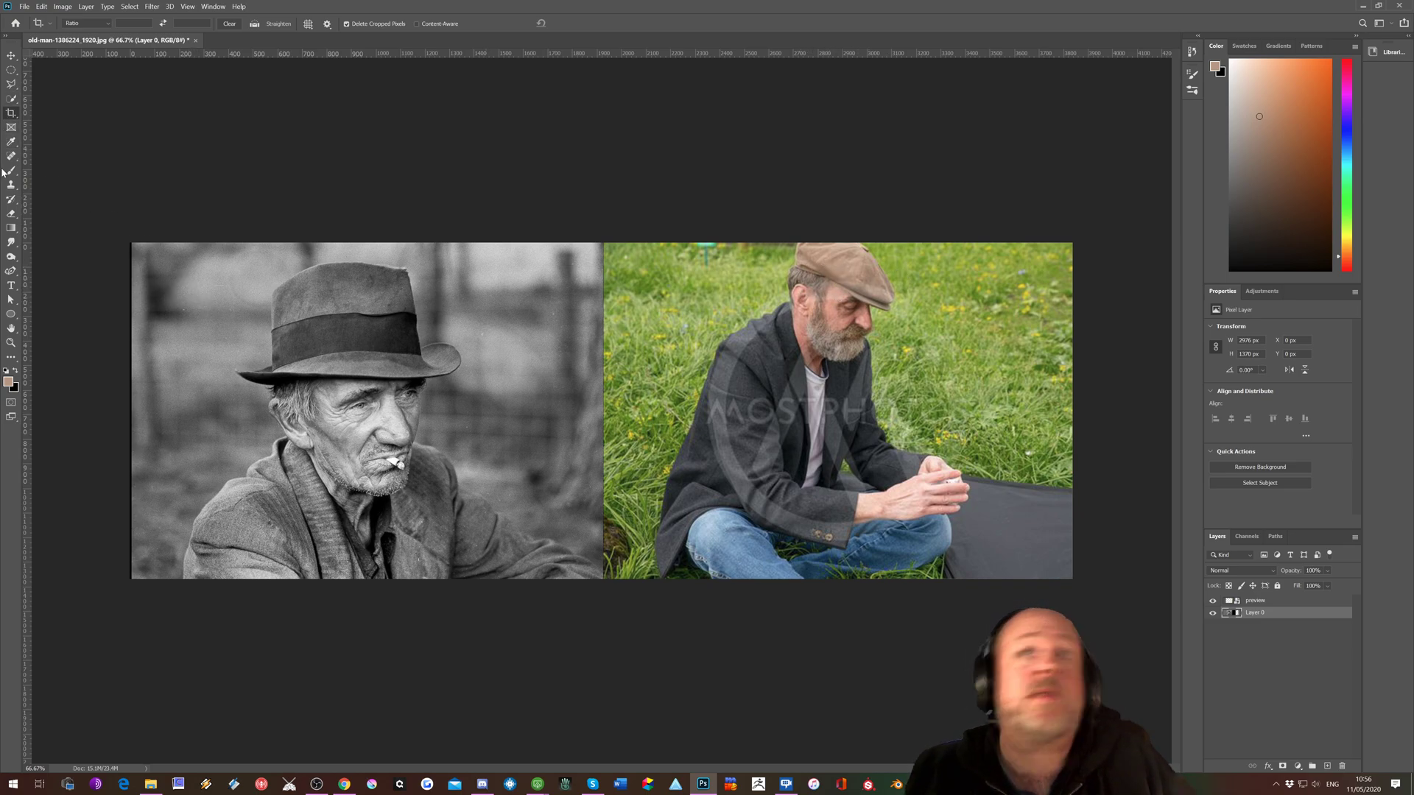
# Rename the black-and-white portrait's layer "bw old man" and toggle the preview layer's visibility off and back on.
pyautogui.doubleClick(1255, 614)
pyautogui.write('bw old man')
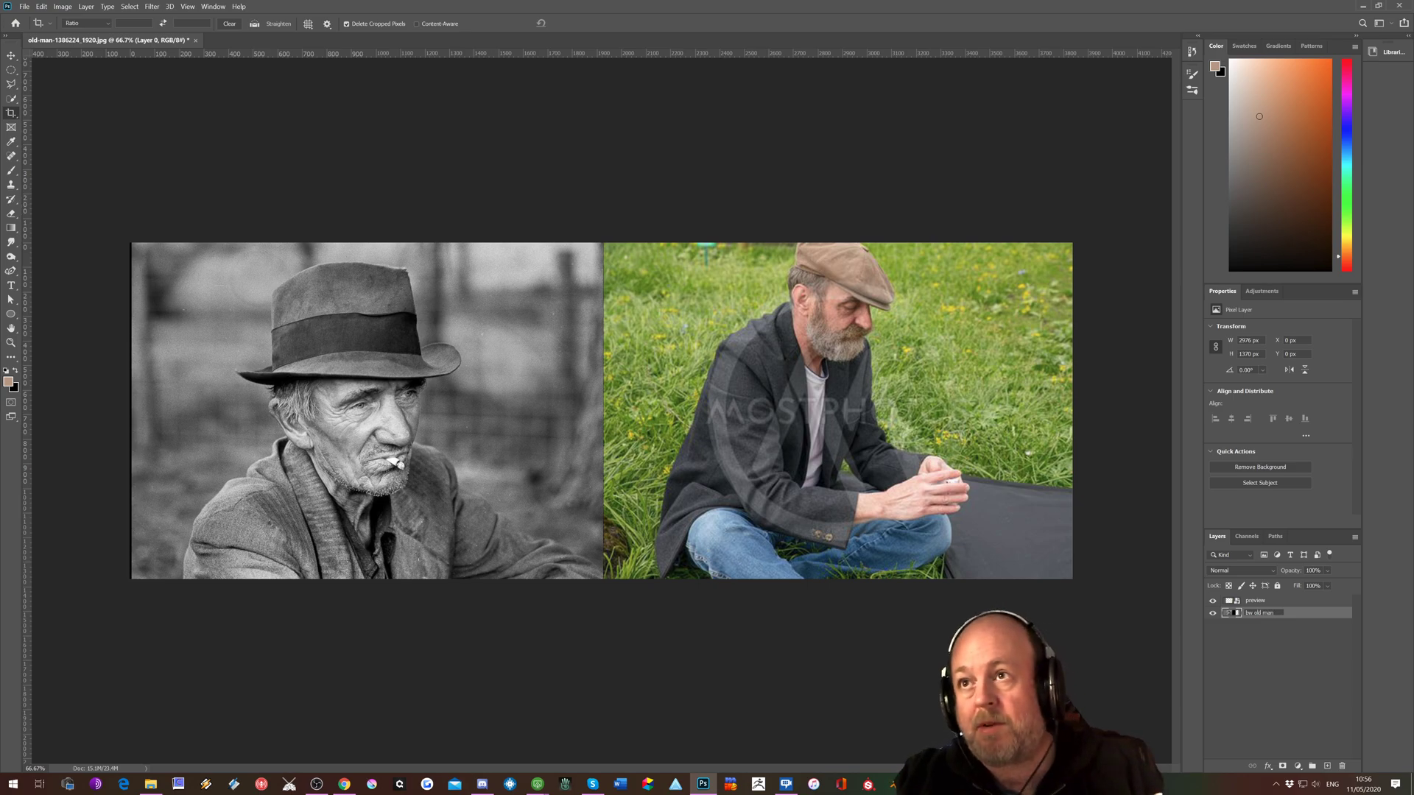
pyautogui.press('Return')
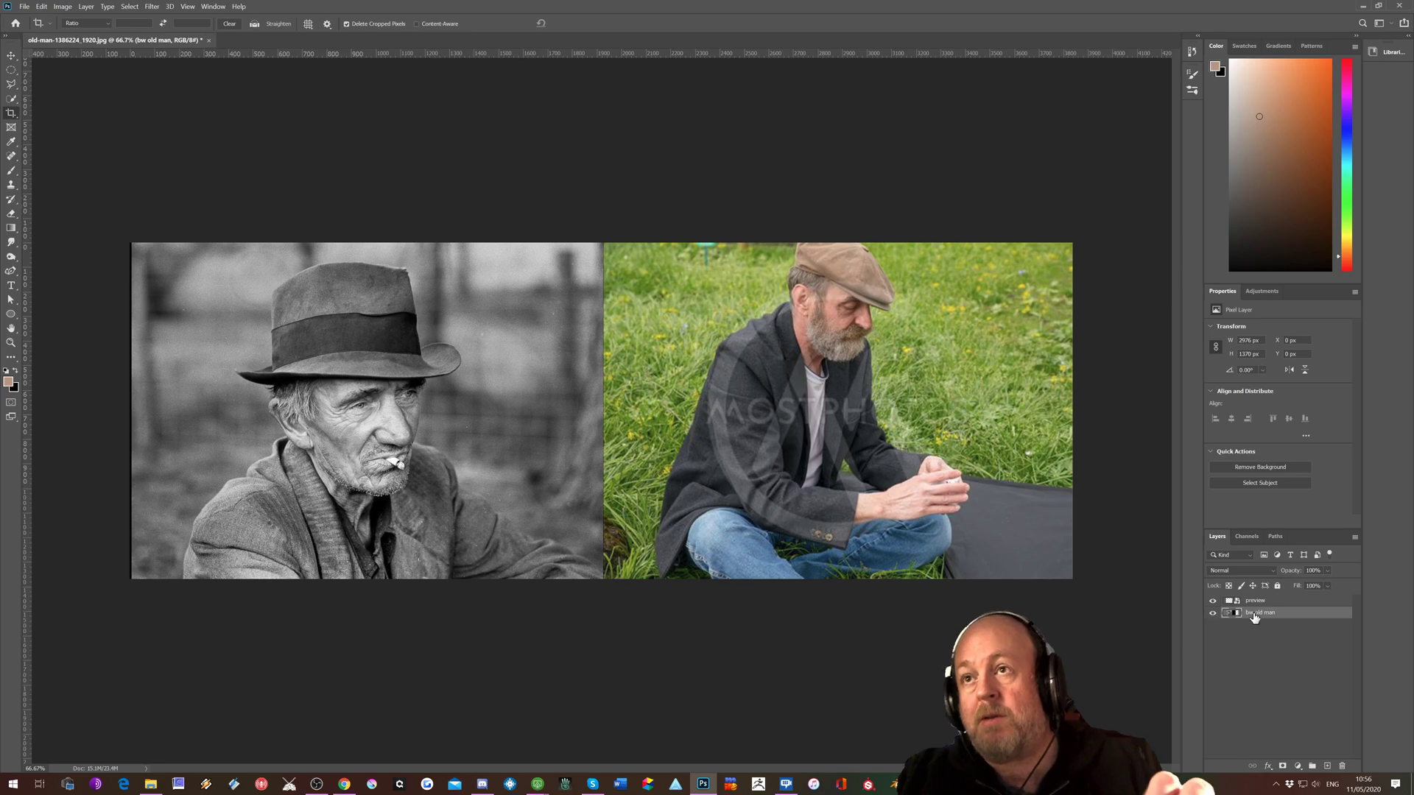
pyautogui.click(1213, 602)
pyautogui.click(1213, 603)
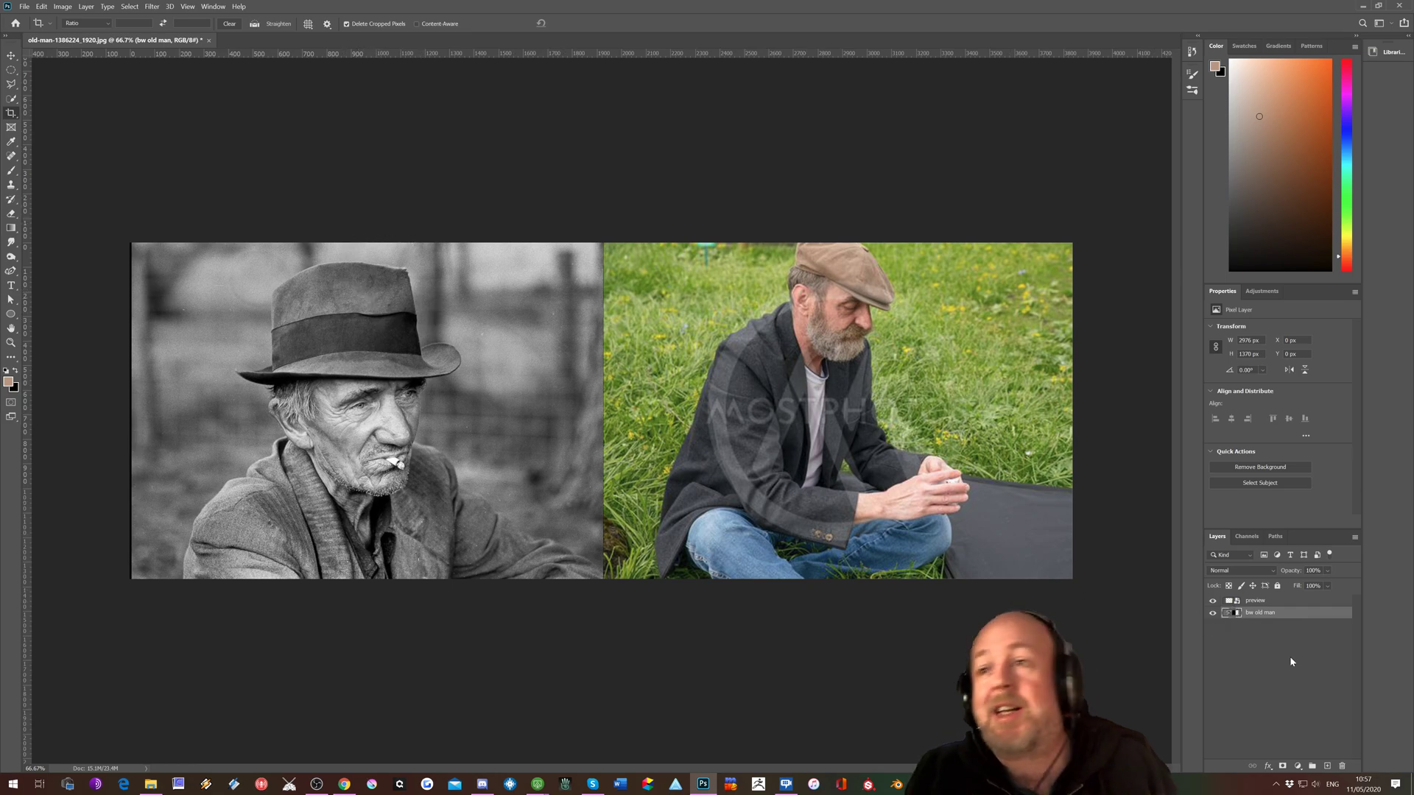
# Create a new empty layer above the preview layer and name it "hat".
pyautogui.click(1328, 769)
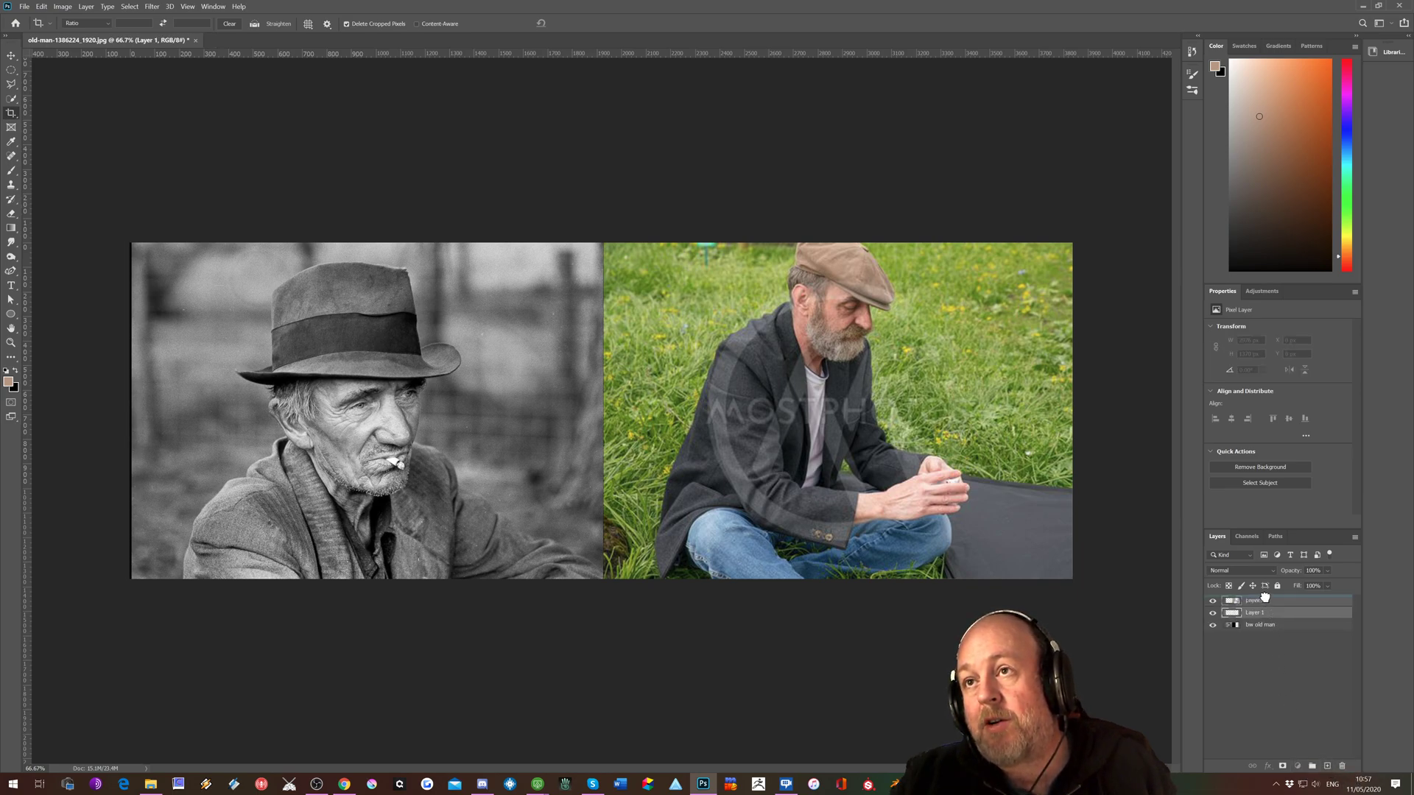
pyautogui.doubleClick(1266, 602)
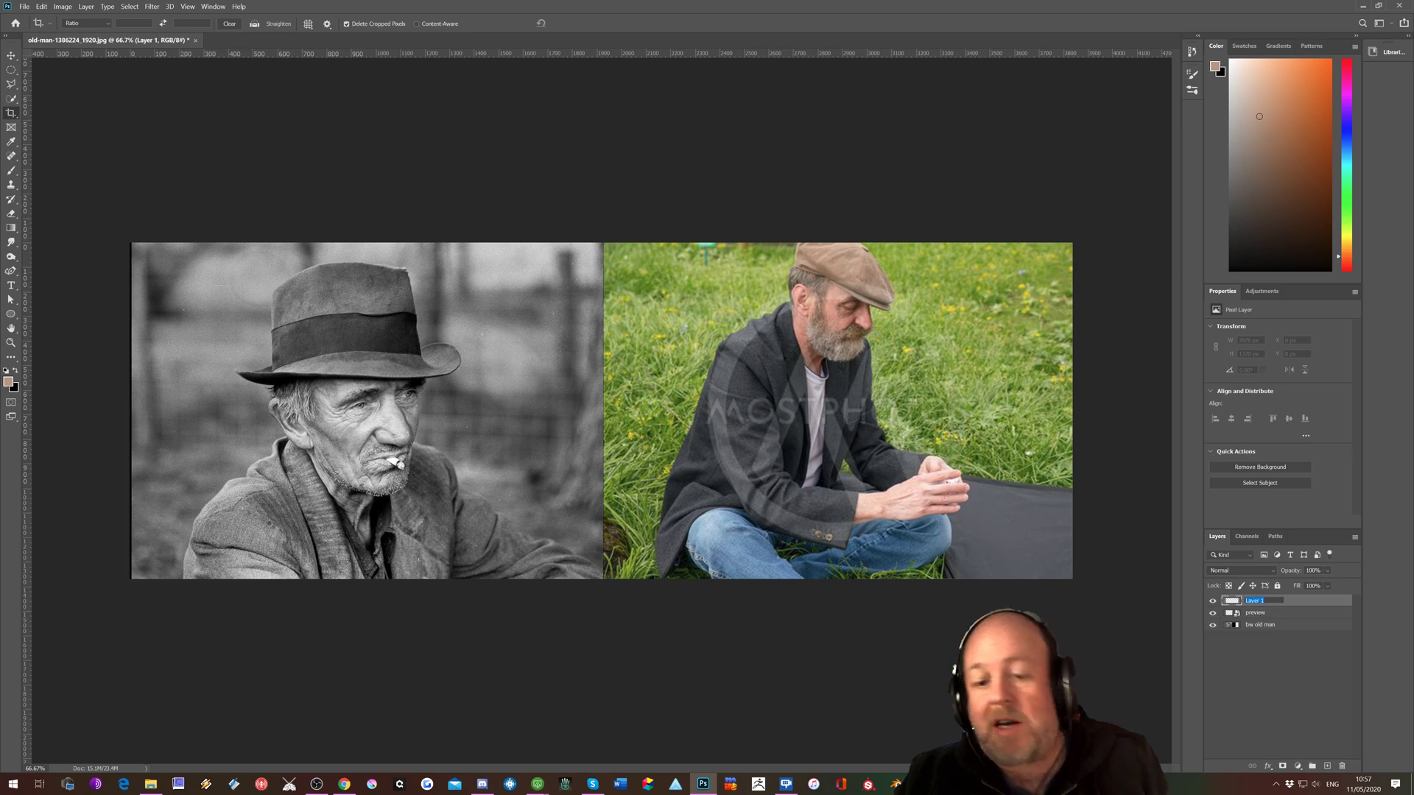
pyautogui.write('hat')
pyautogui.press('Return')
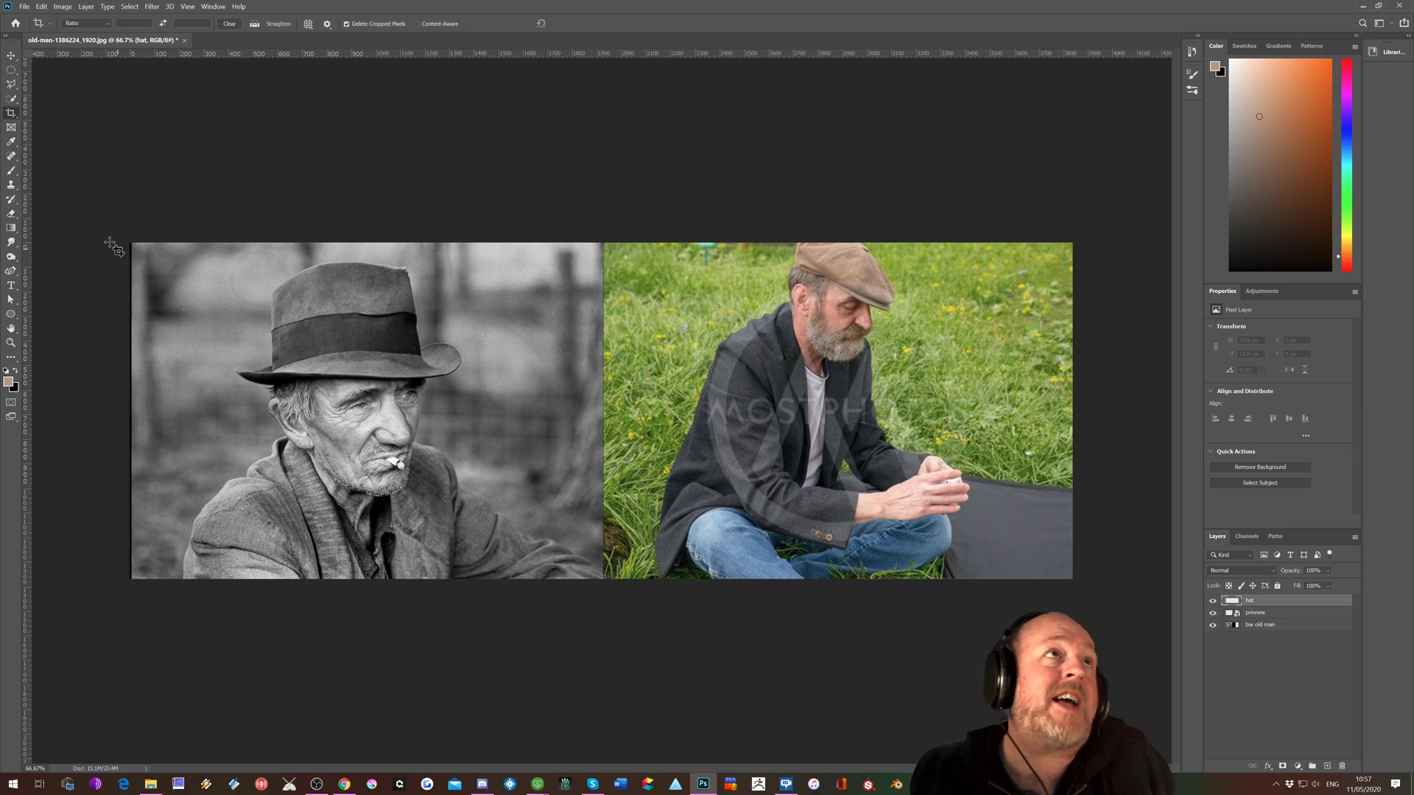
# Select the crown, band and right-hand curl of the brim on the black-and-white man's hat with Quick Selection.
pyautogui.click(11, 100)
pyautogui.moveTo(279, 296)
pyautogui.mouseDown()
pyautogui.moveTo(331, 287)
pyautogui.moveTo(309, 359)
pyautogui.moveTo(339, 363)
pyautogui.mouseUp()
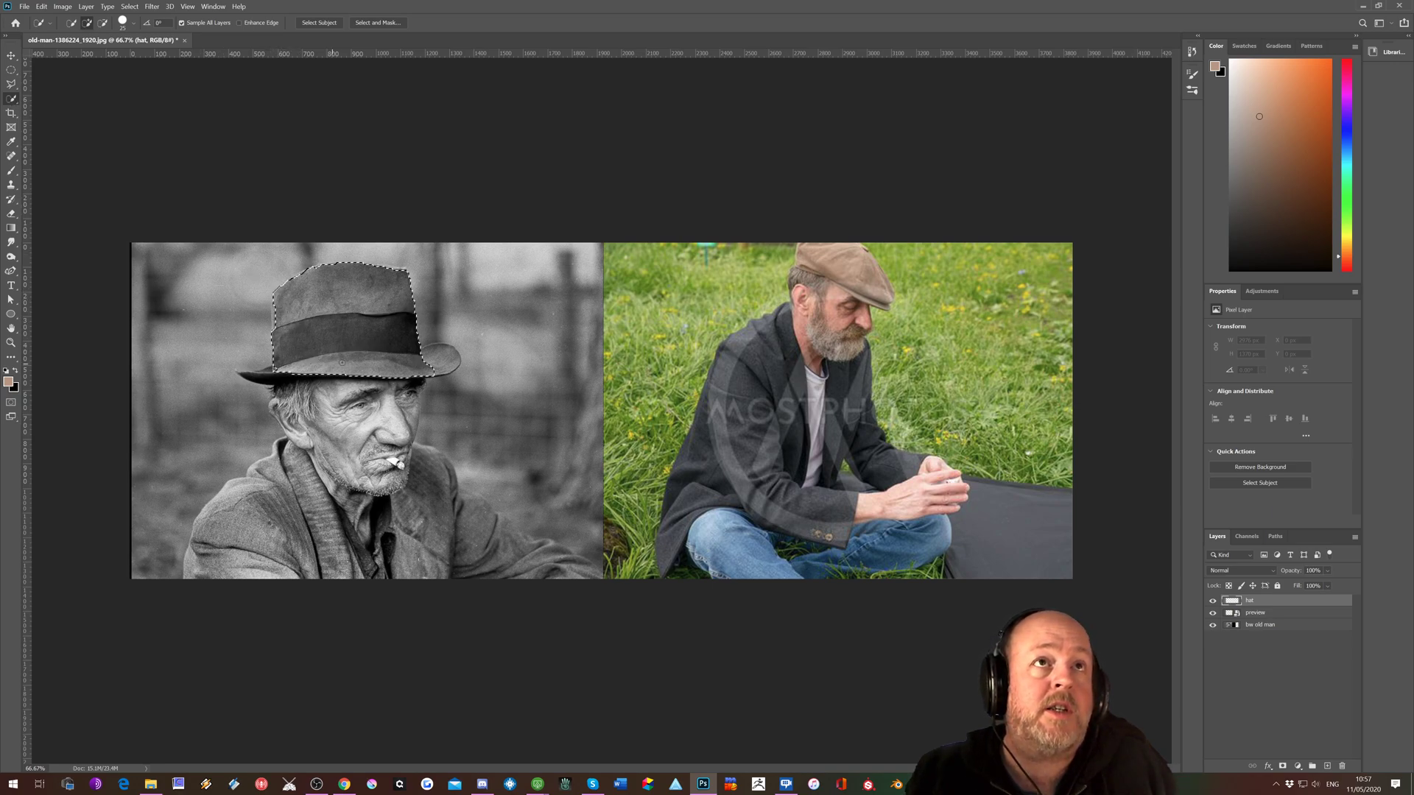
pyautogui.moveTo(431, 352); pyautogui.dragTo(453, 361)
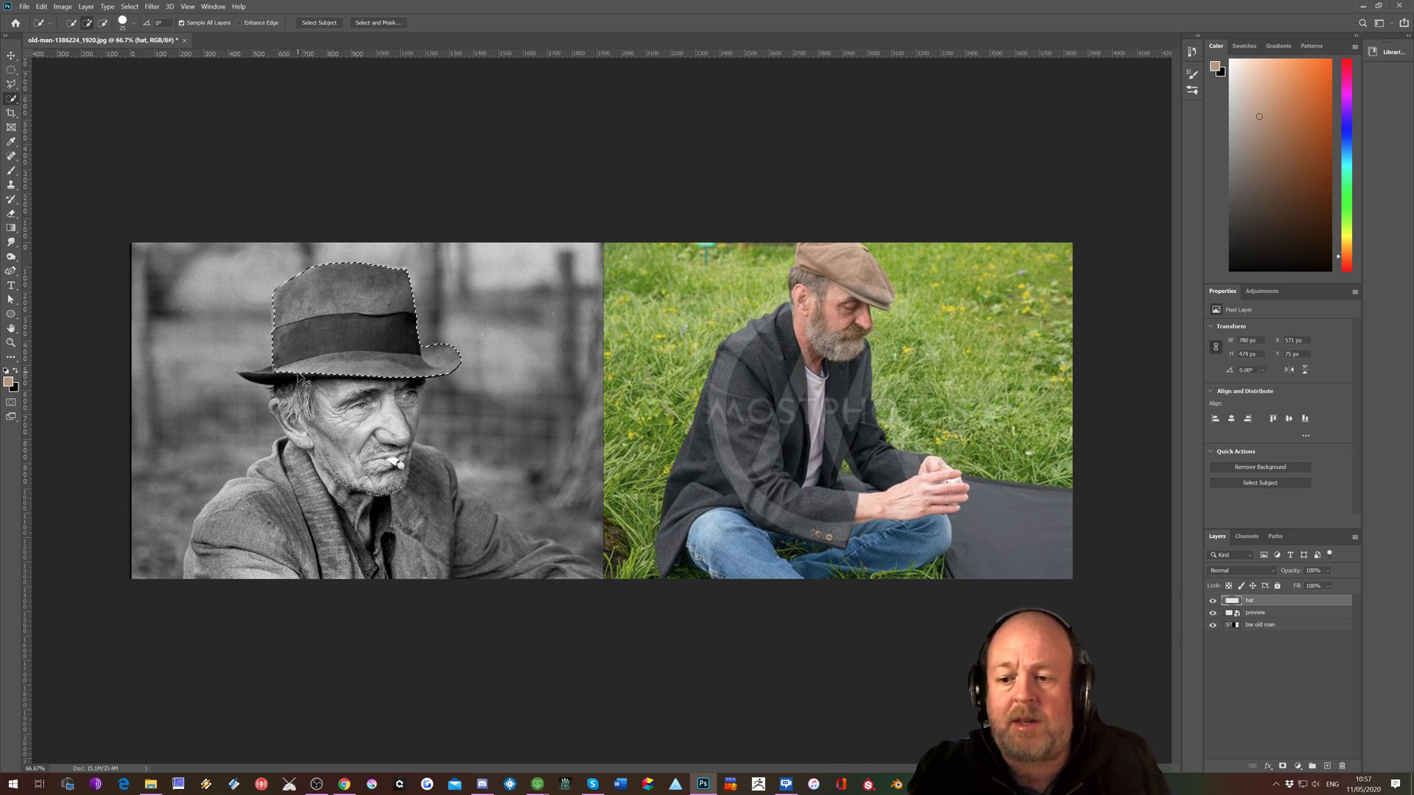
# Extend the hat selection over the dark left end and underside of the brim, and subtract the hair below it.
pyautogui.hotkey('ctrl', '+')
pyautogui.hotkey('ctrl', '+')
pyautogui.moveTo(741, 768); pyautogui.dragTo(580, 767)
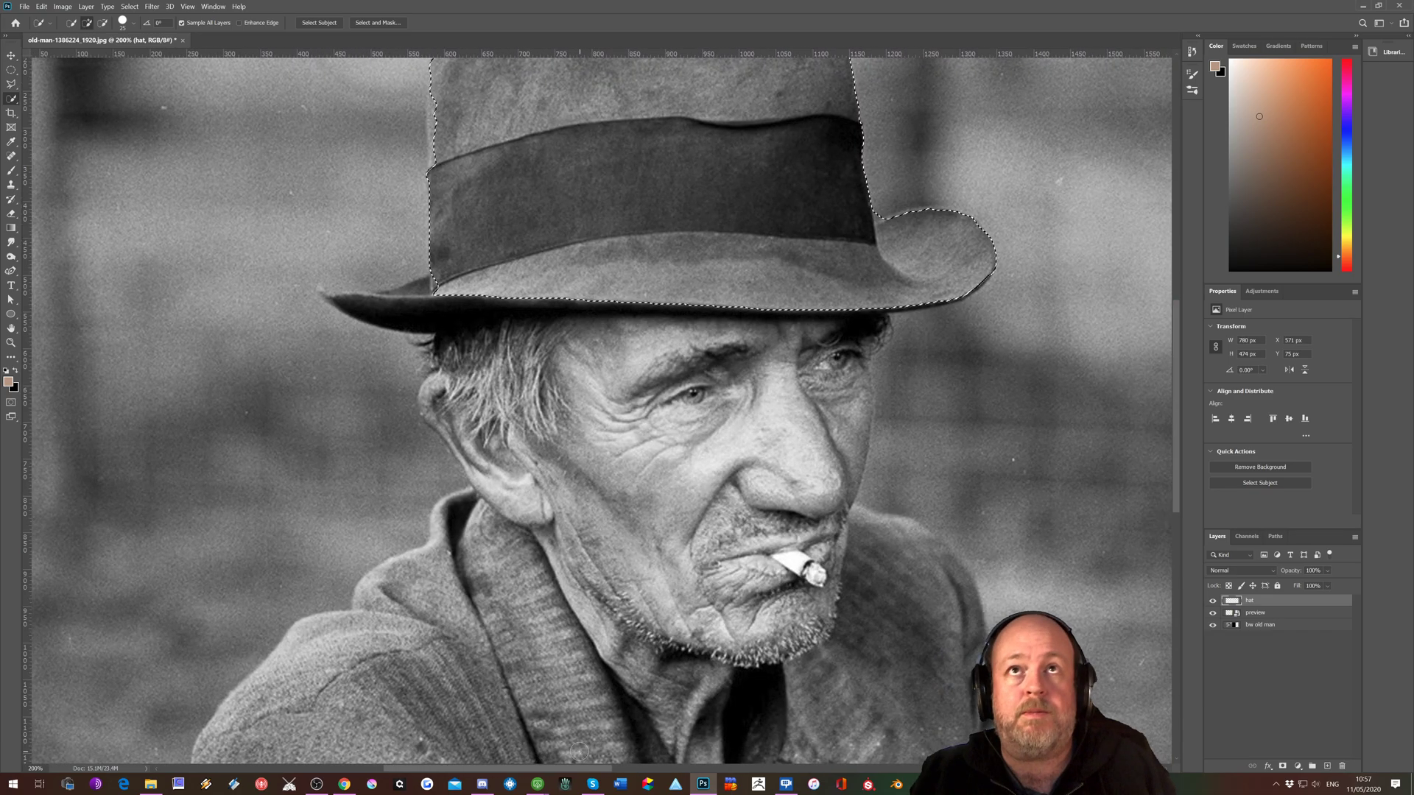
pyautogui.moveTo(1178, 403); pyautogui.dragTo(1179, 355)
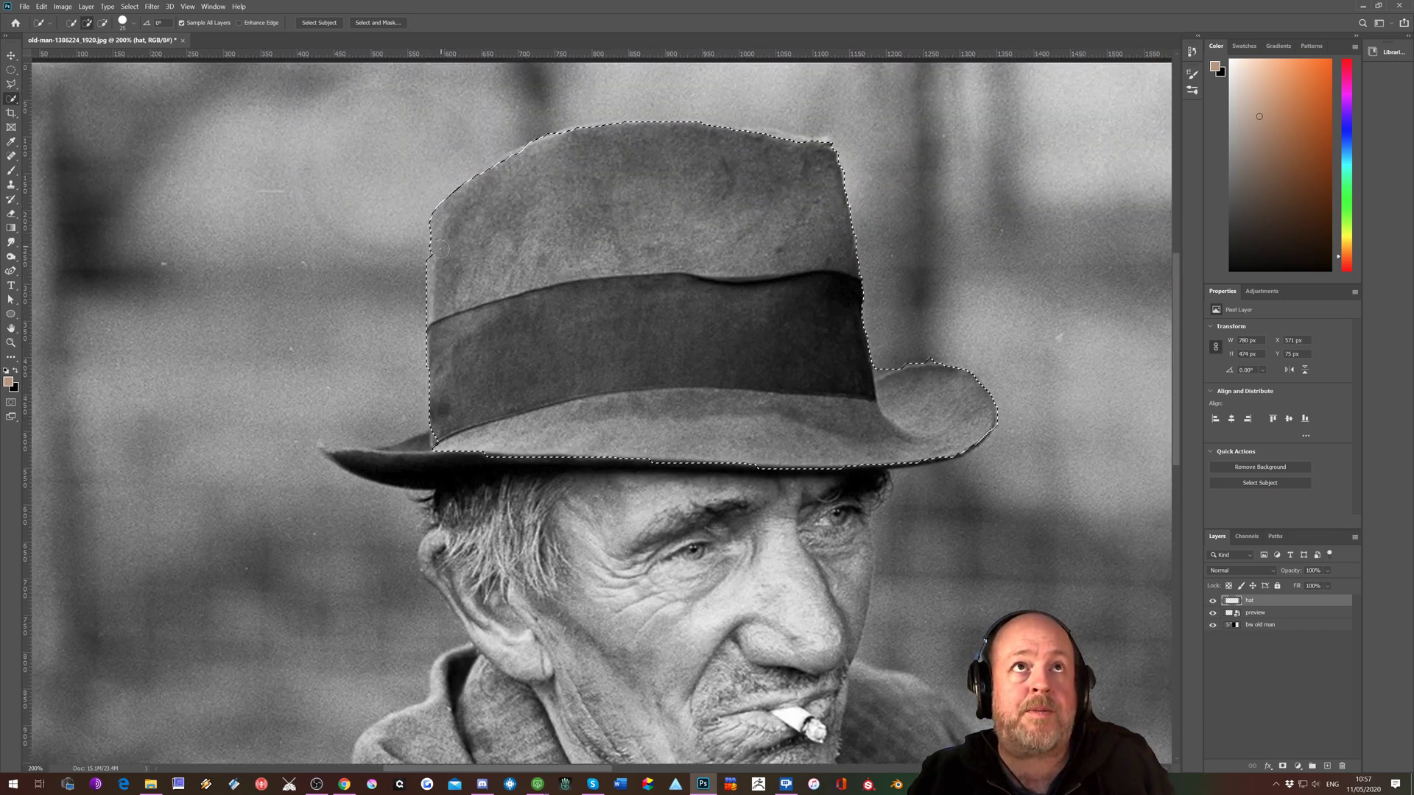
pyautogui.moveTo(375, 461)
pyautogui.mouseDown()
pyautogui.moveTo(491, 462)
pyautogui.moveTo(330, 457)
pyautogui.mouseUp()
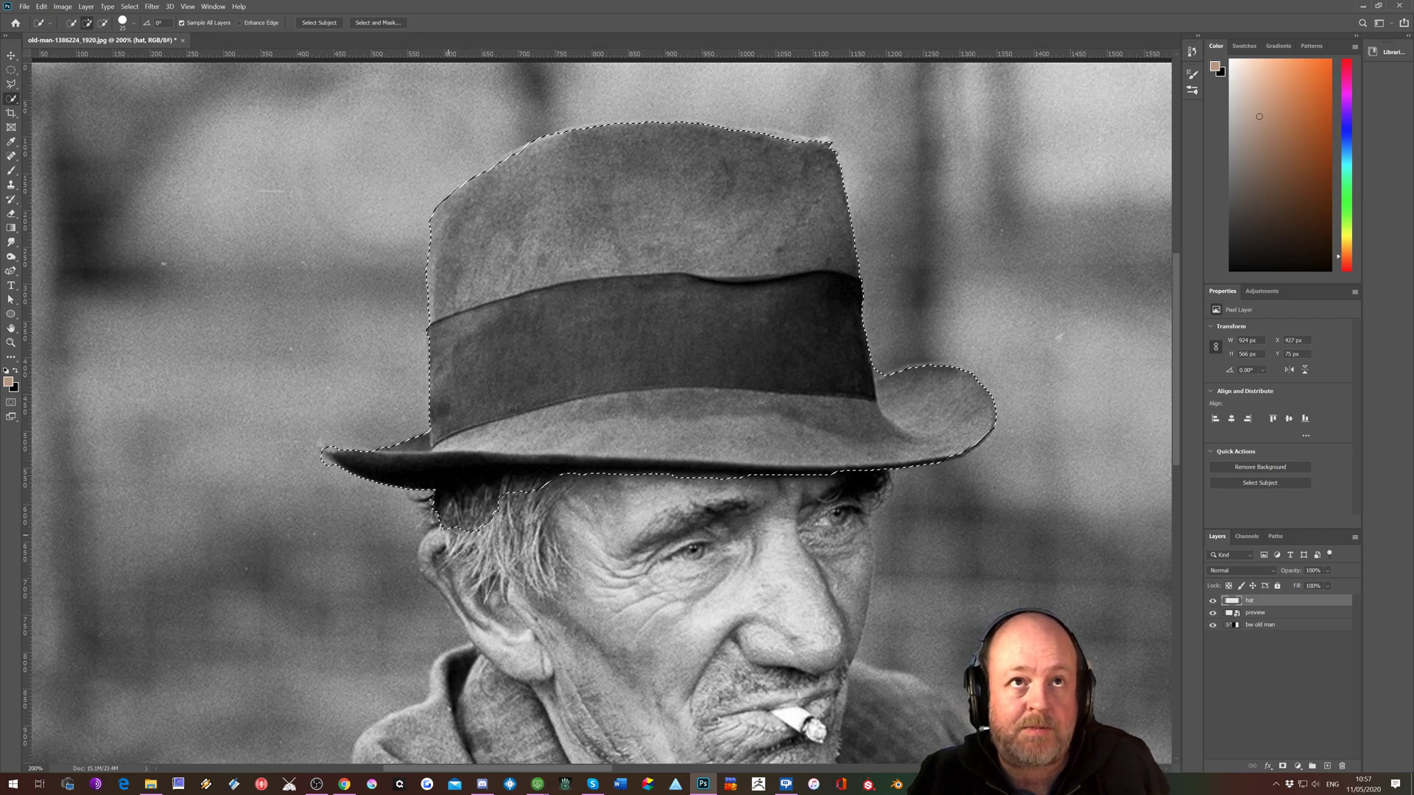
pyautogui.press('alt')
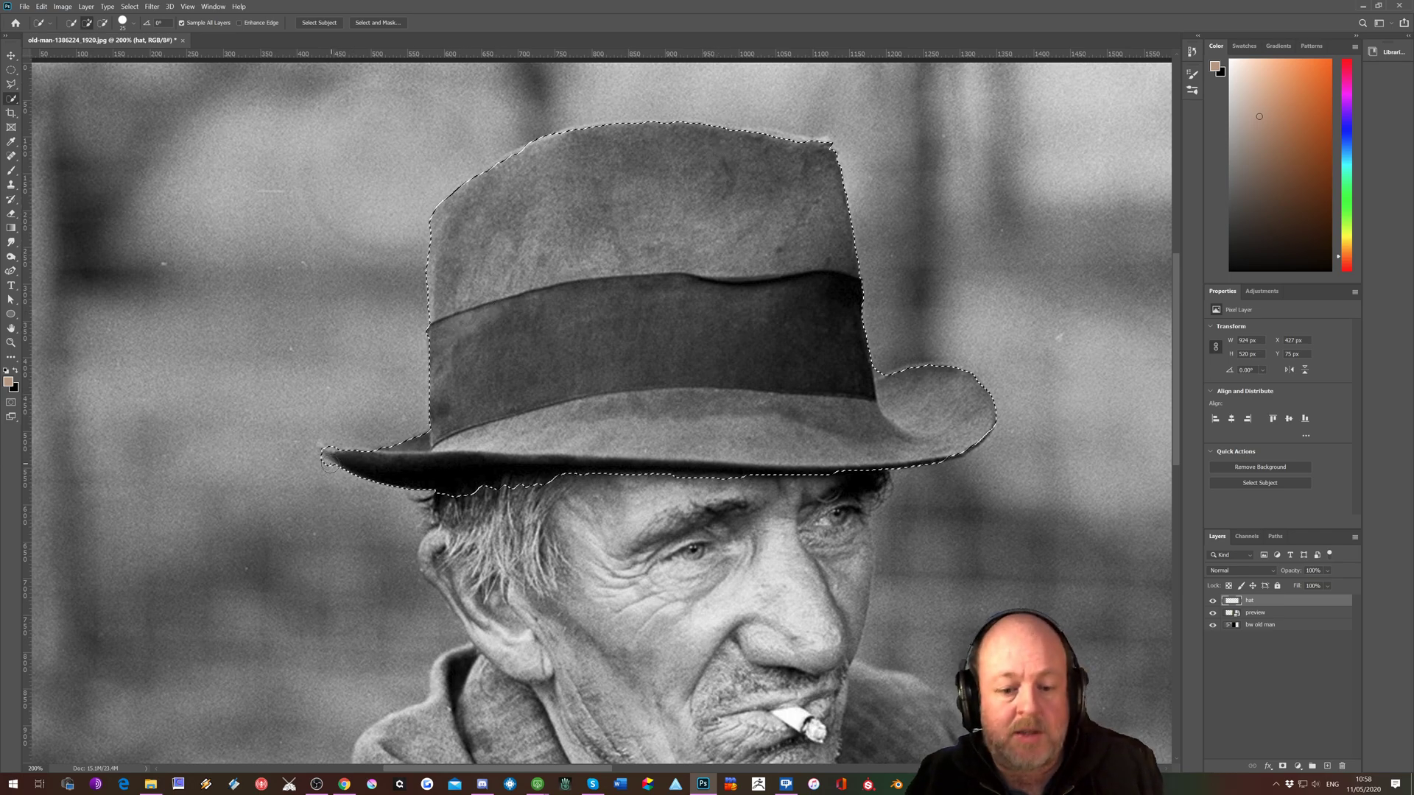
pyautogui.click(324, 466)
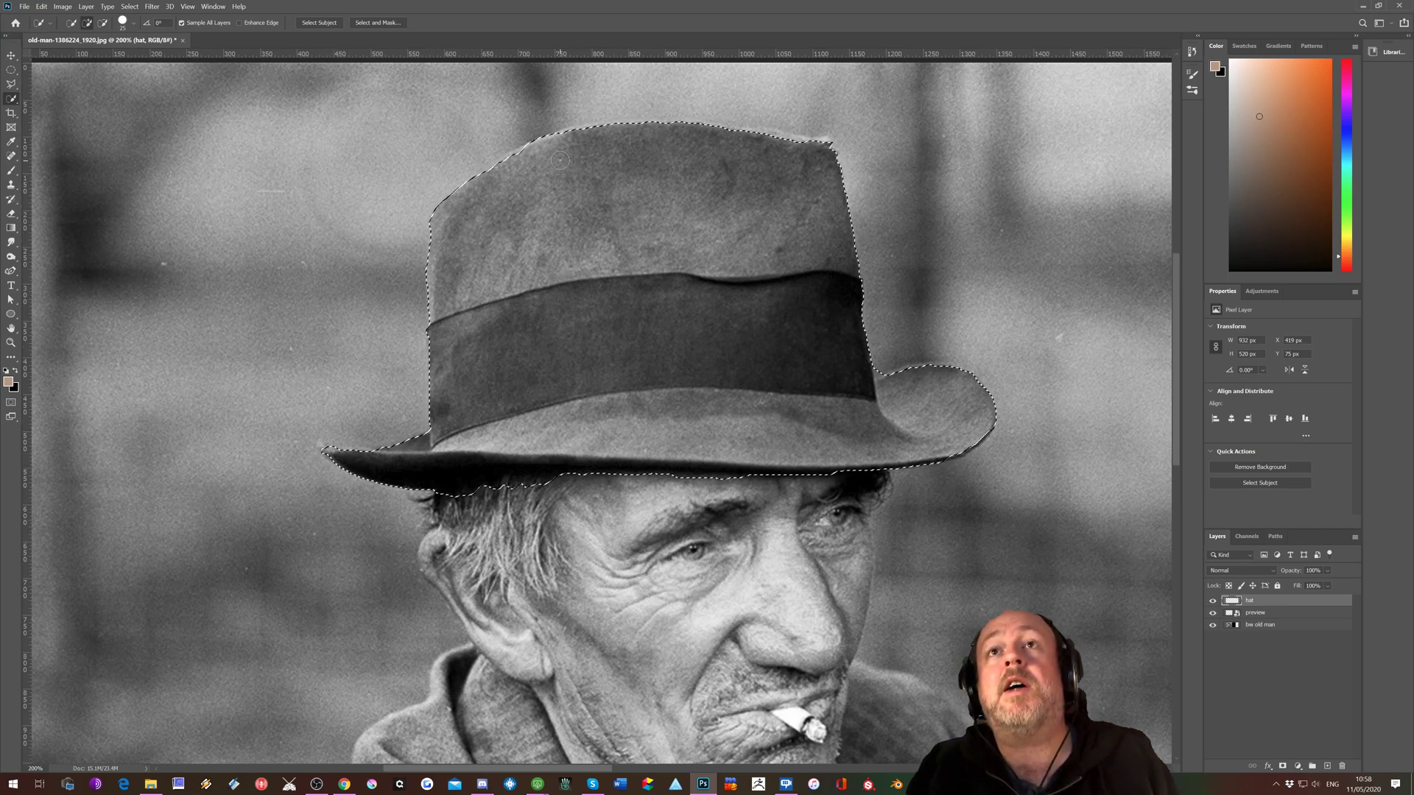
# Refine the hat selection in Select and Mask with Smooth 56 and Feather 2.3 px, output as a selection.
pyautogui.click(374, 23)
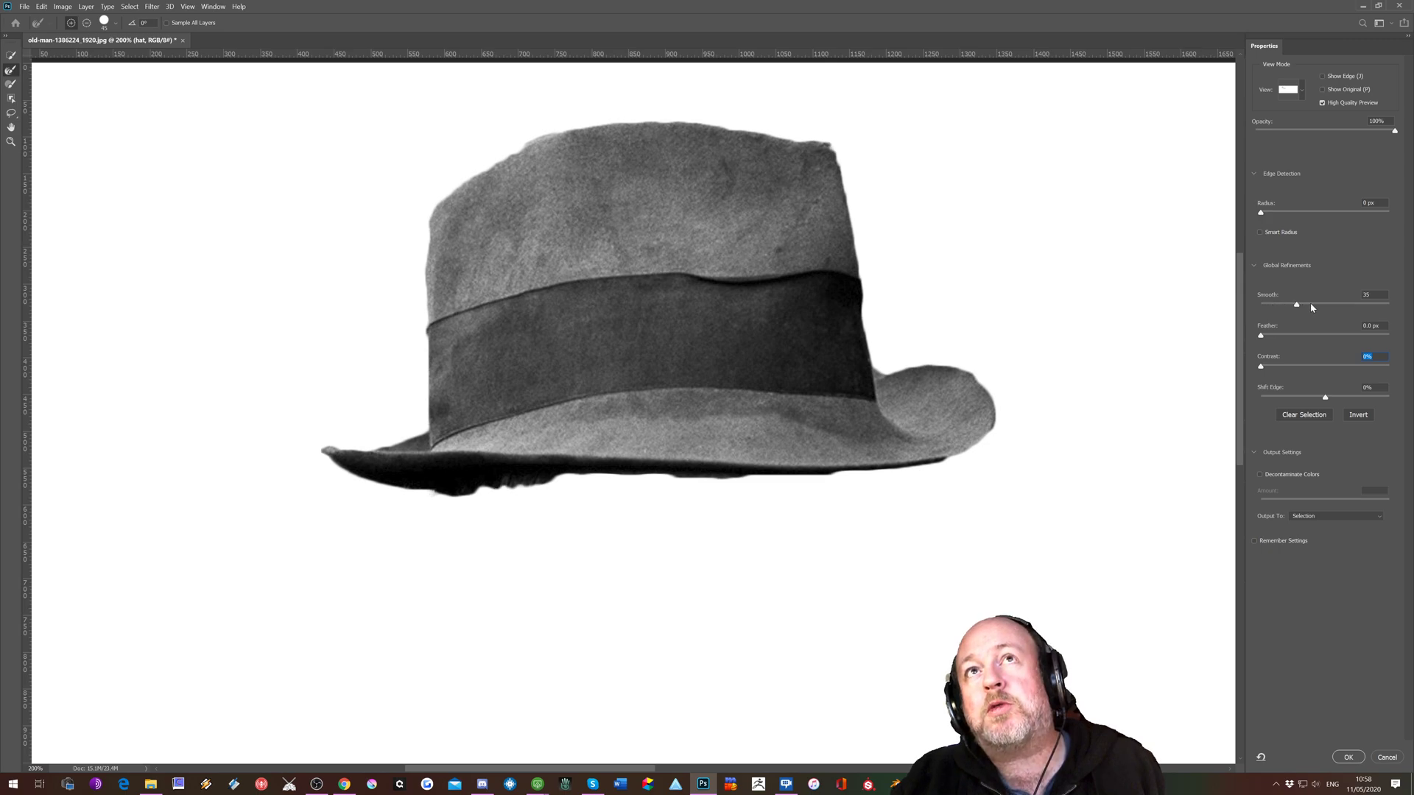
pyautogui.click(1333, 302)
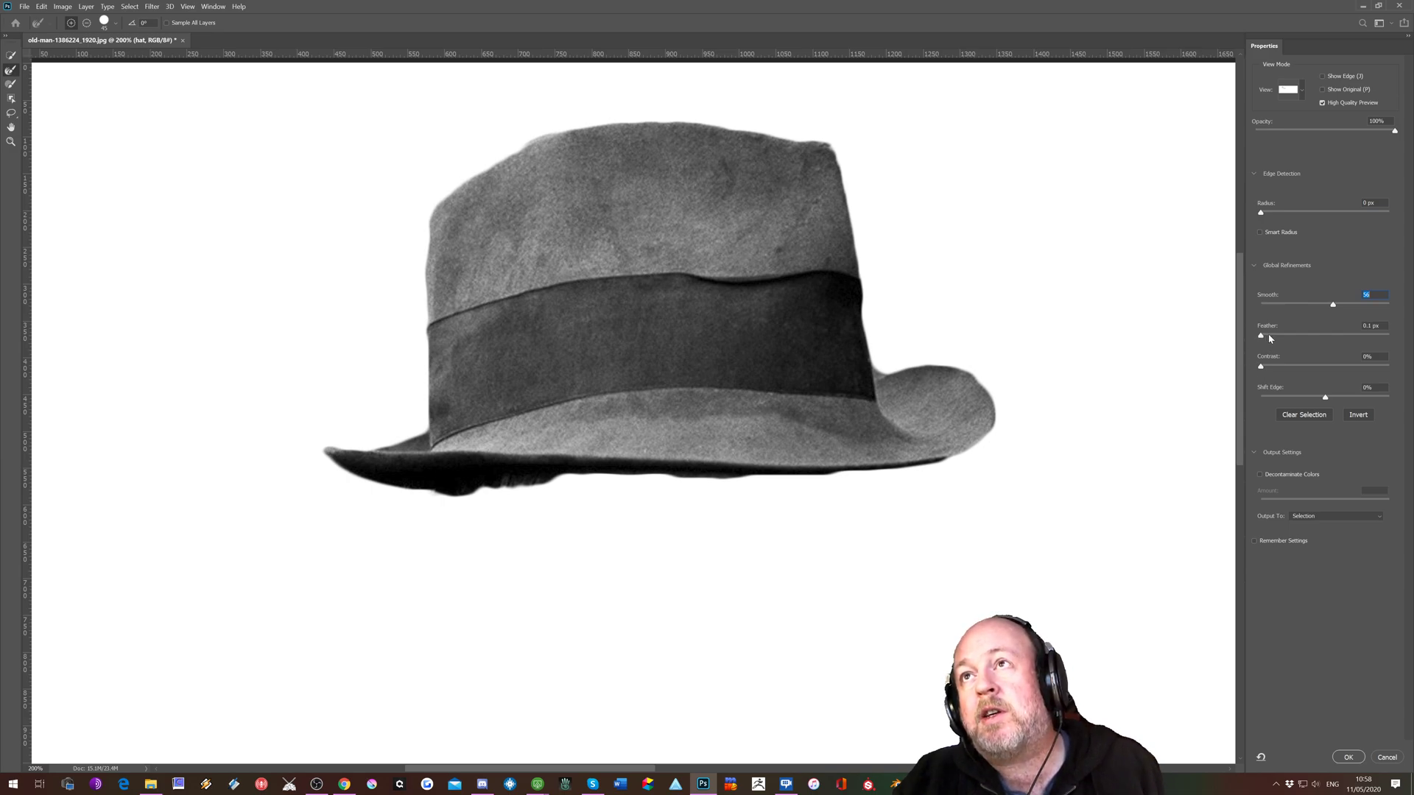
pyautogui.moveTo(1269, 336); pyautogui.dragTo(1278, 337)
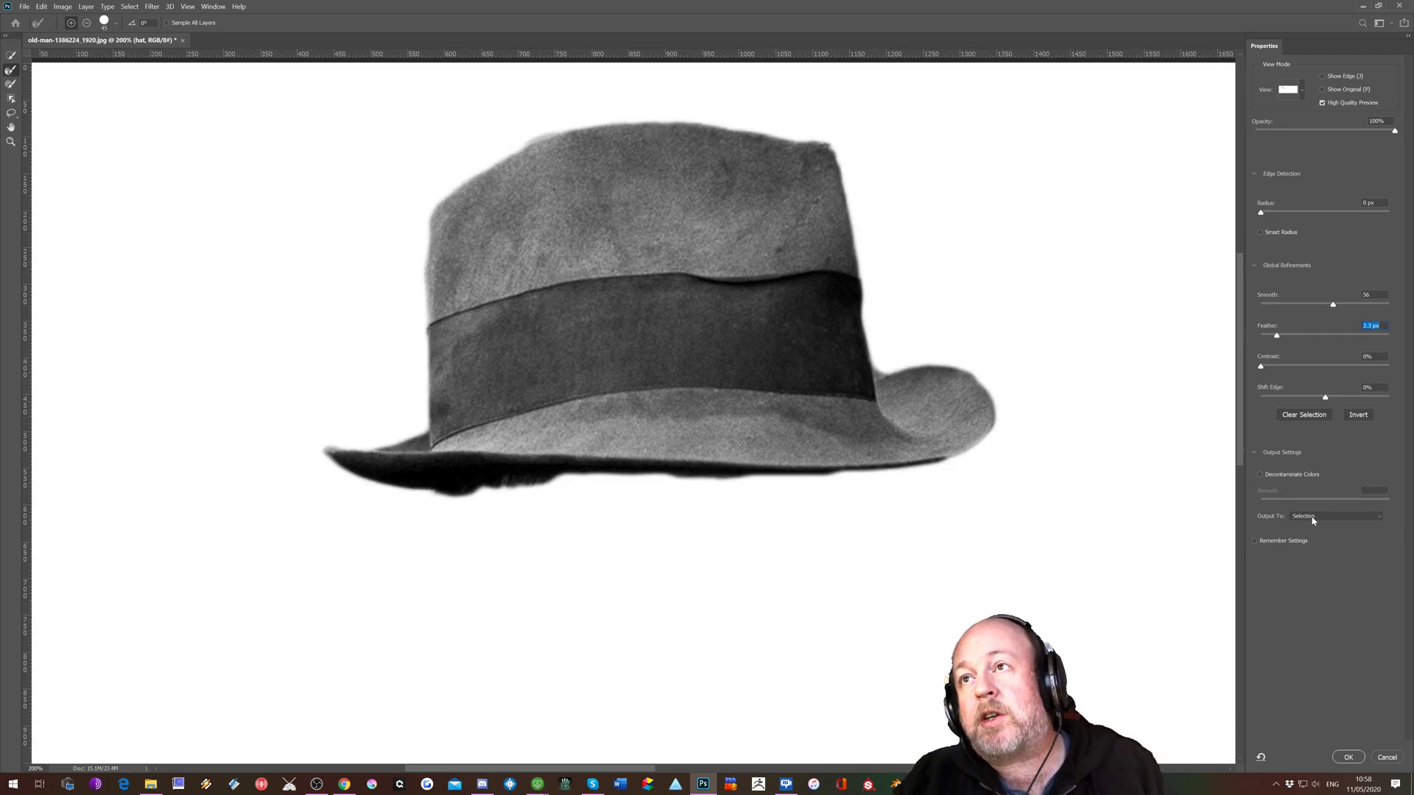
pyautogui.click(1350, 755)
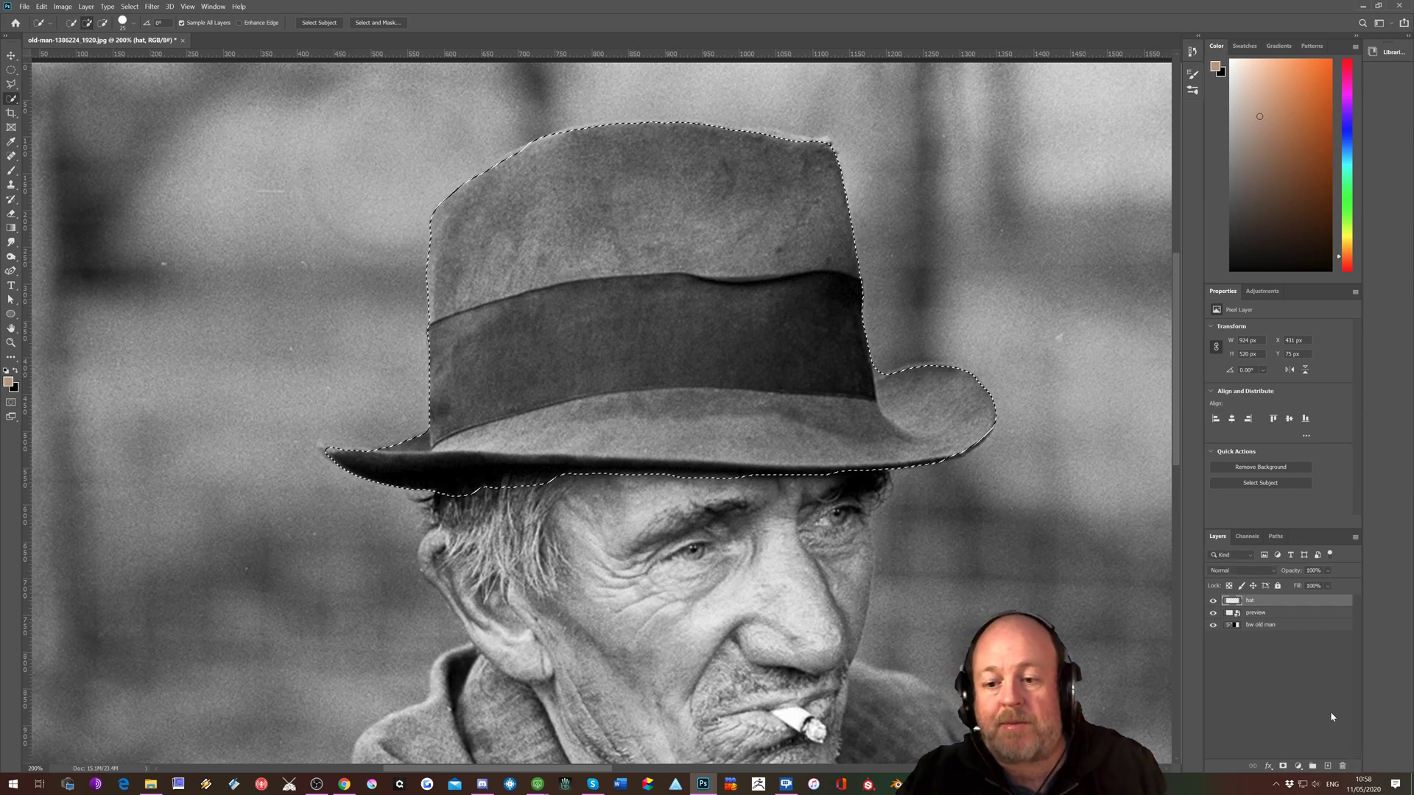
# Sample the brown of the flat cap in the colour photo as the foreground colour with the Eyedropper.
pyautogui.hotkey('ctrl', '-')
pyautogui.hotkey('ctrl', '-')
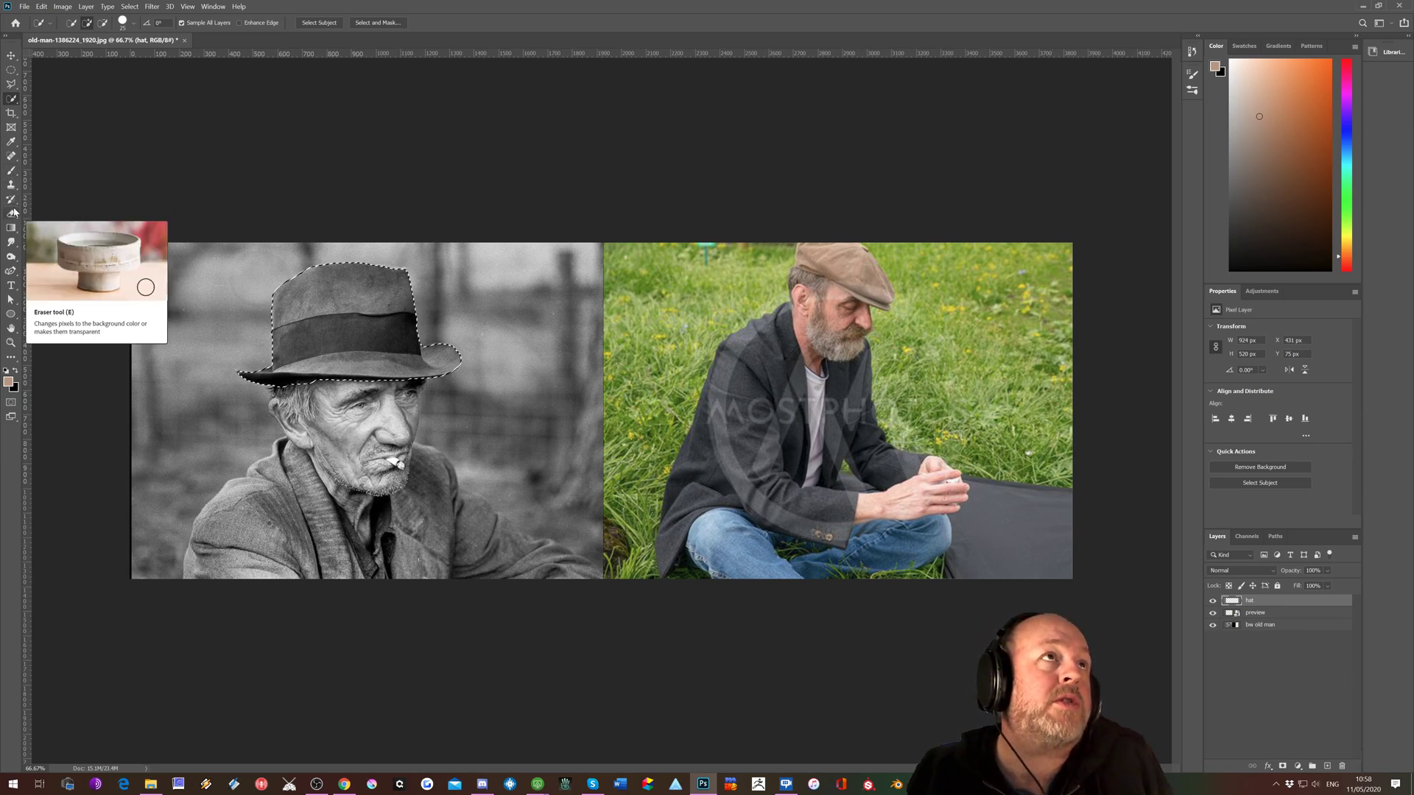
pyautogui.click(12, 142)
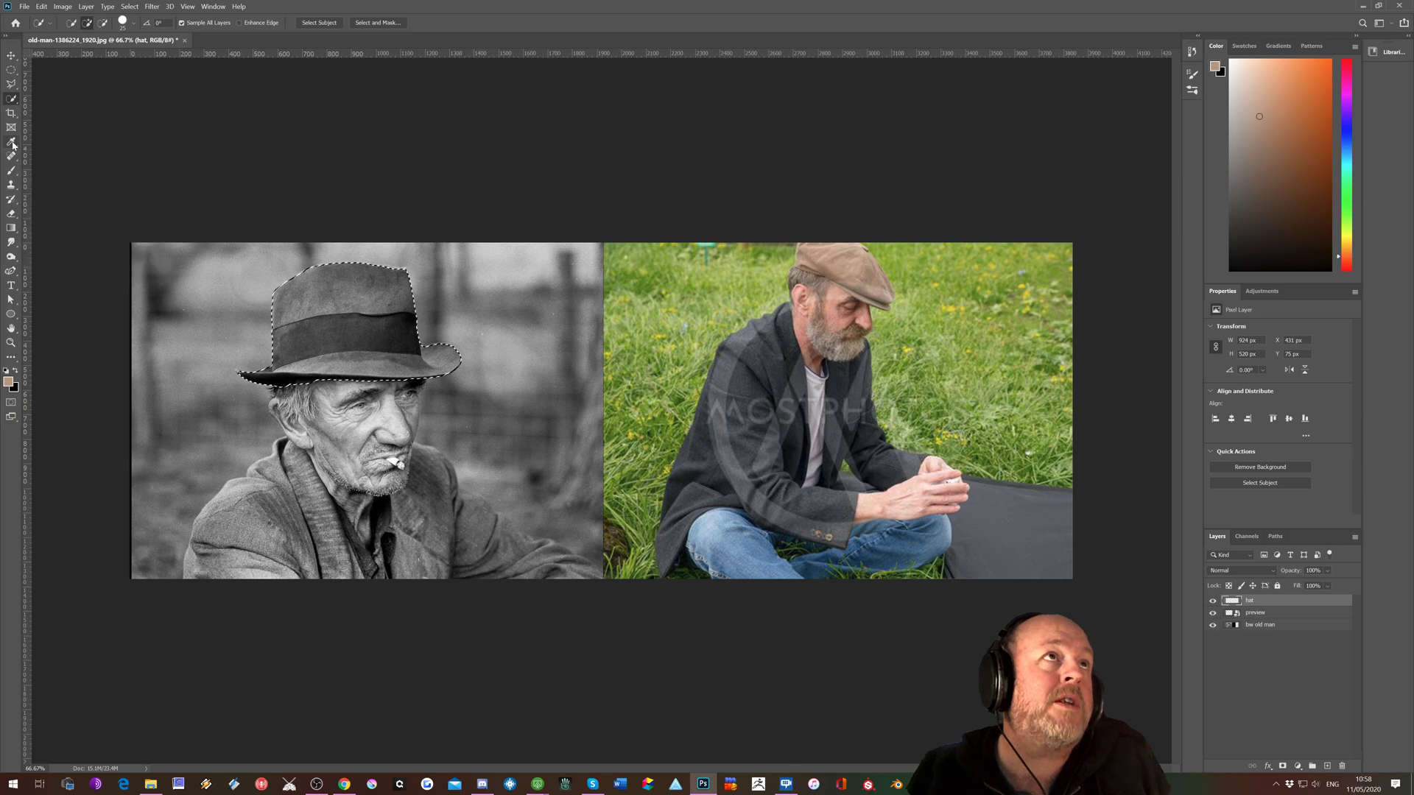
pyautogui.click(843, 264)
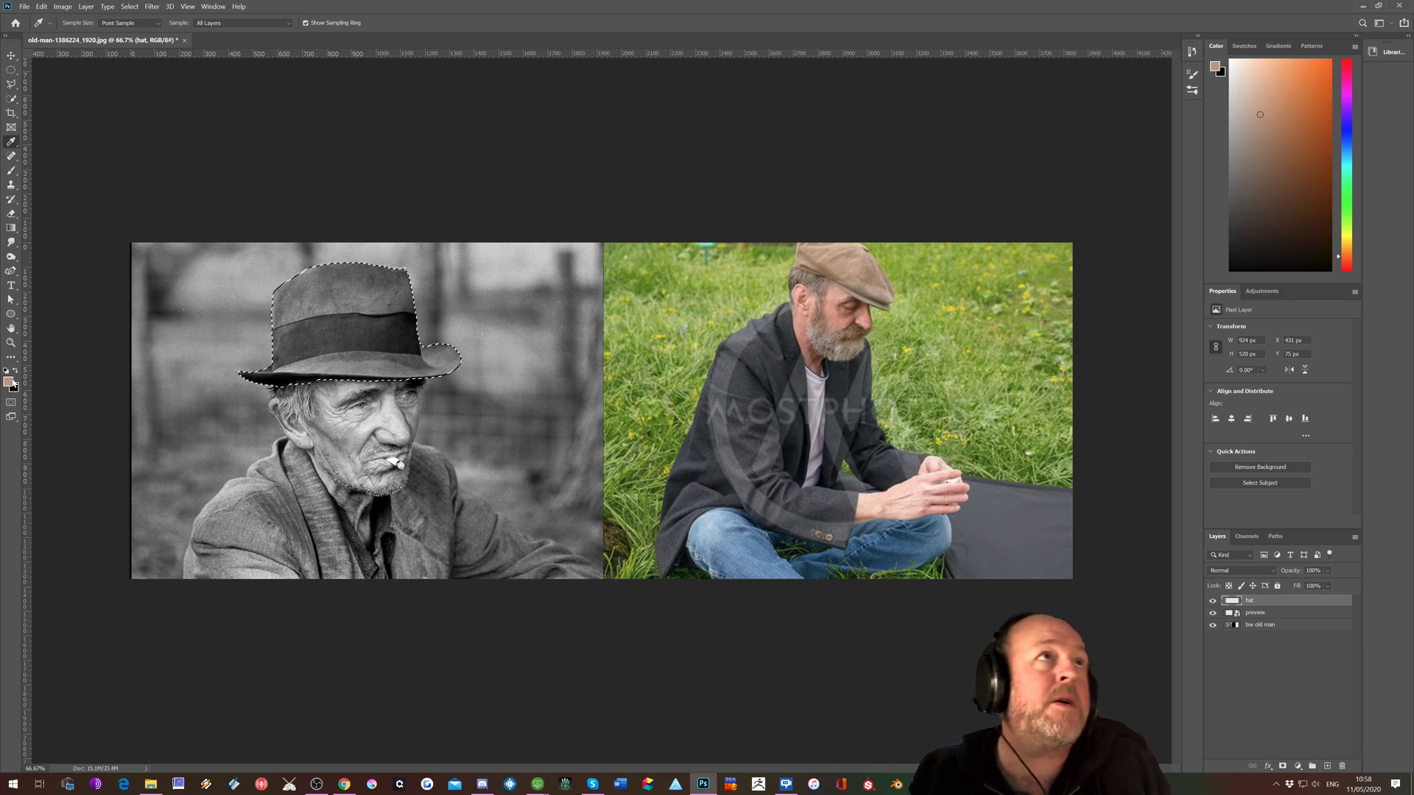
# Fill the hat selection with the sampled brown using the Paint Bucket.
pyautogui.click(11, 230)
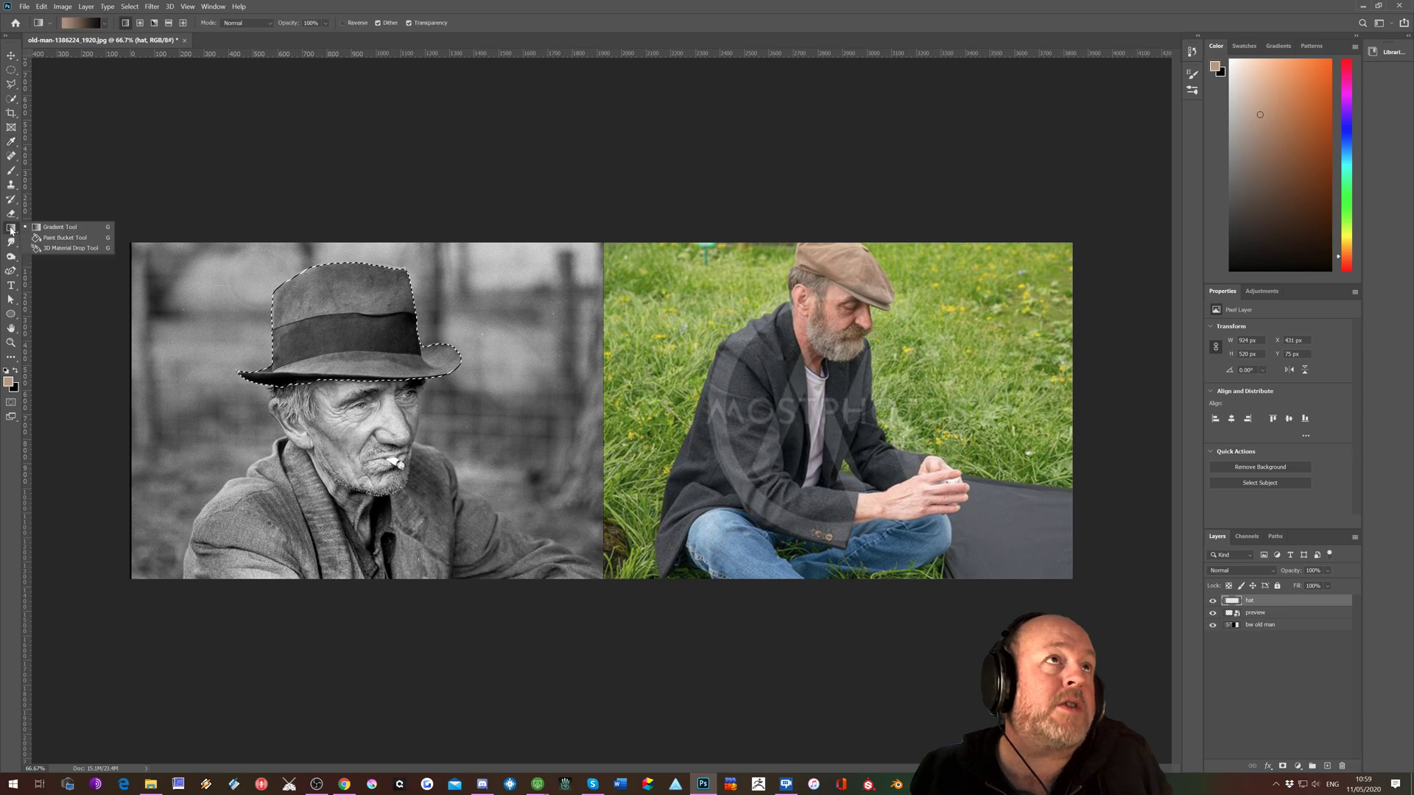
pyautogui.click(56, 238)
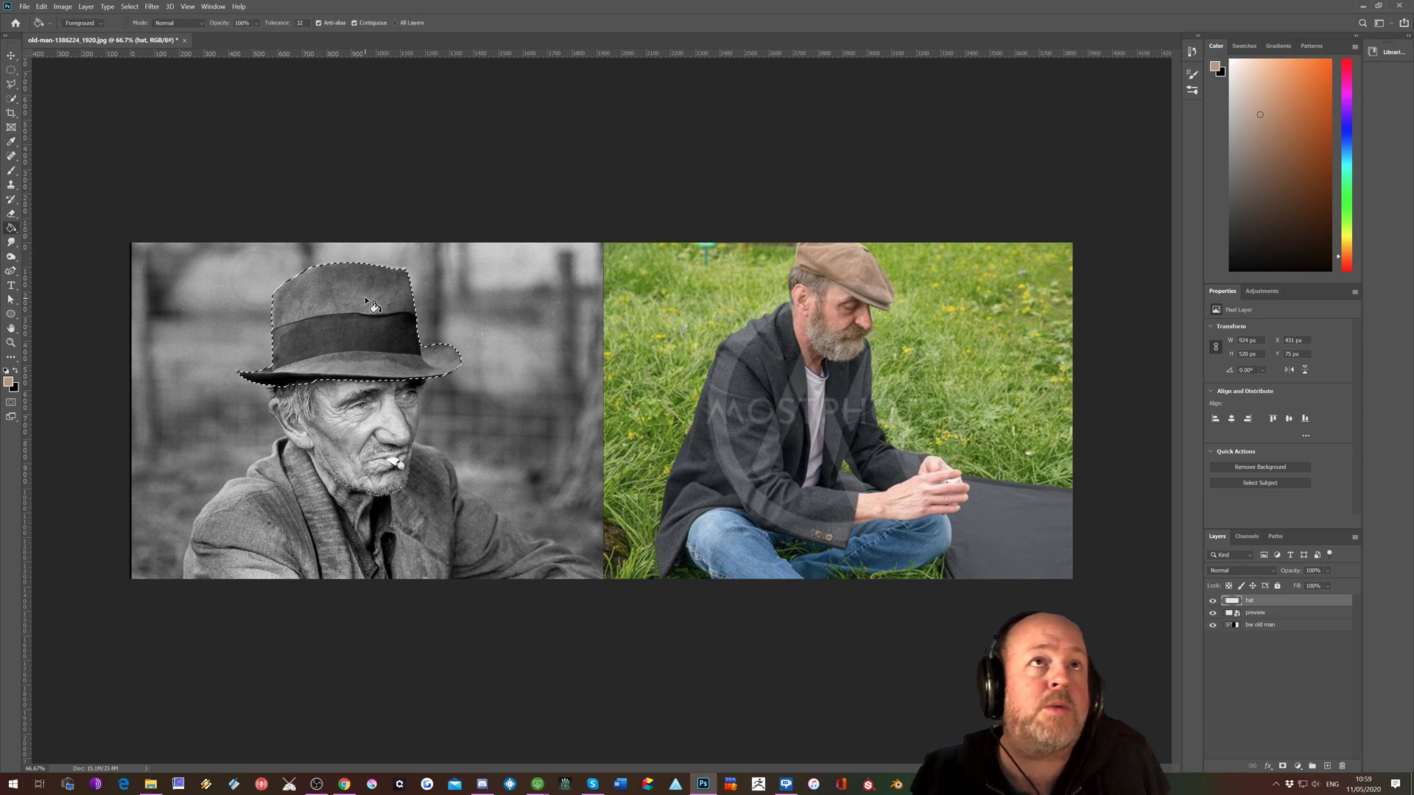
pyautogui.click(326, 287)
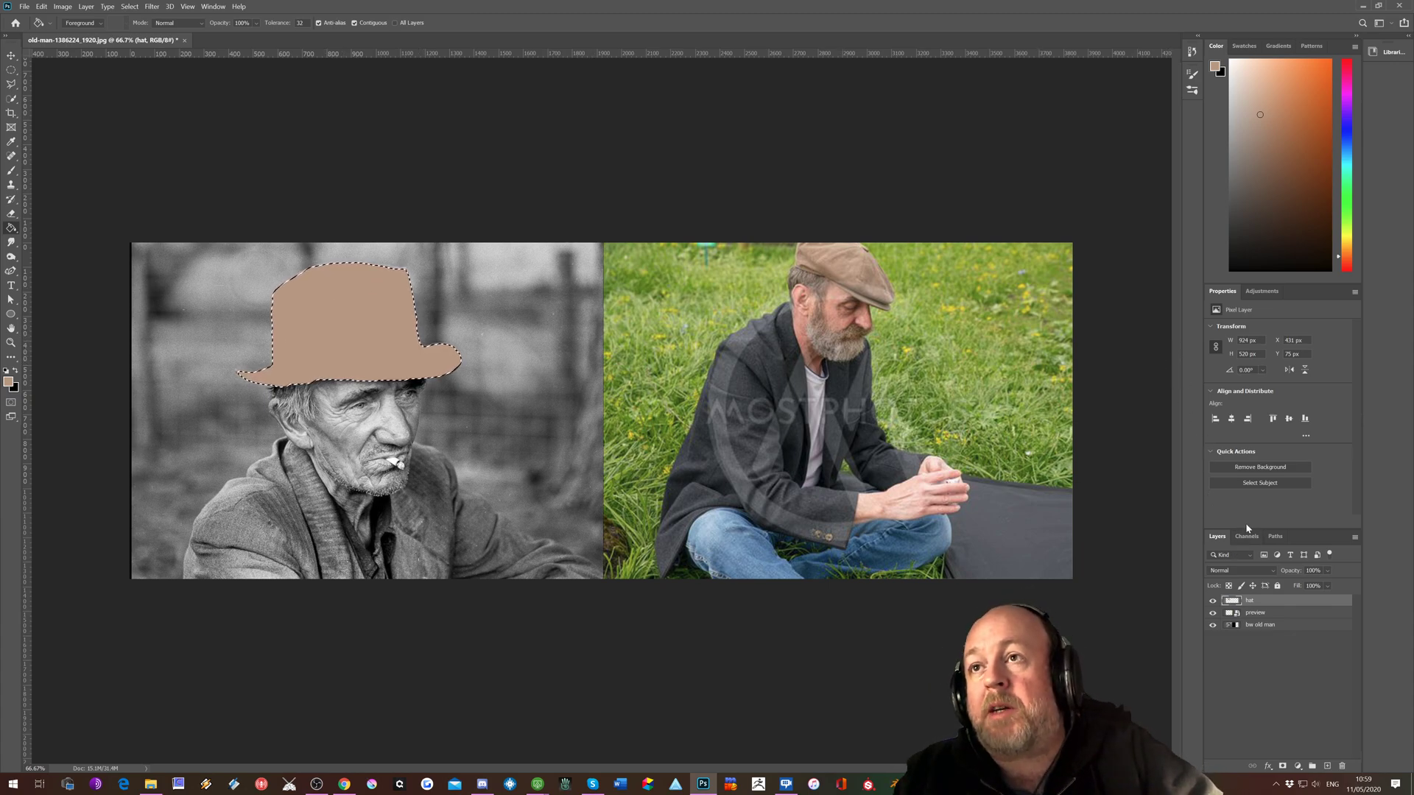
# Set the hat layer's blend mode to Overlay and its opacity to 30%, and deselect the hat.
pyautogui.click(1240, 572)
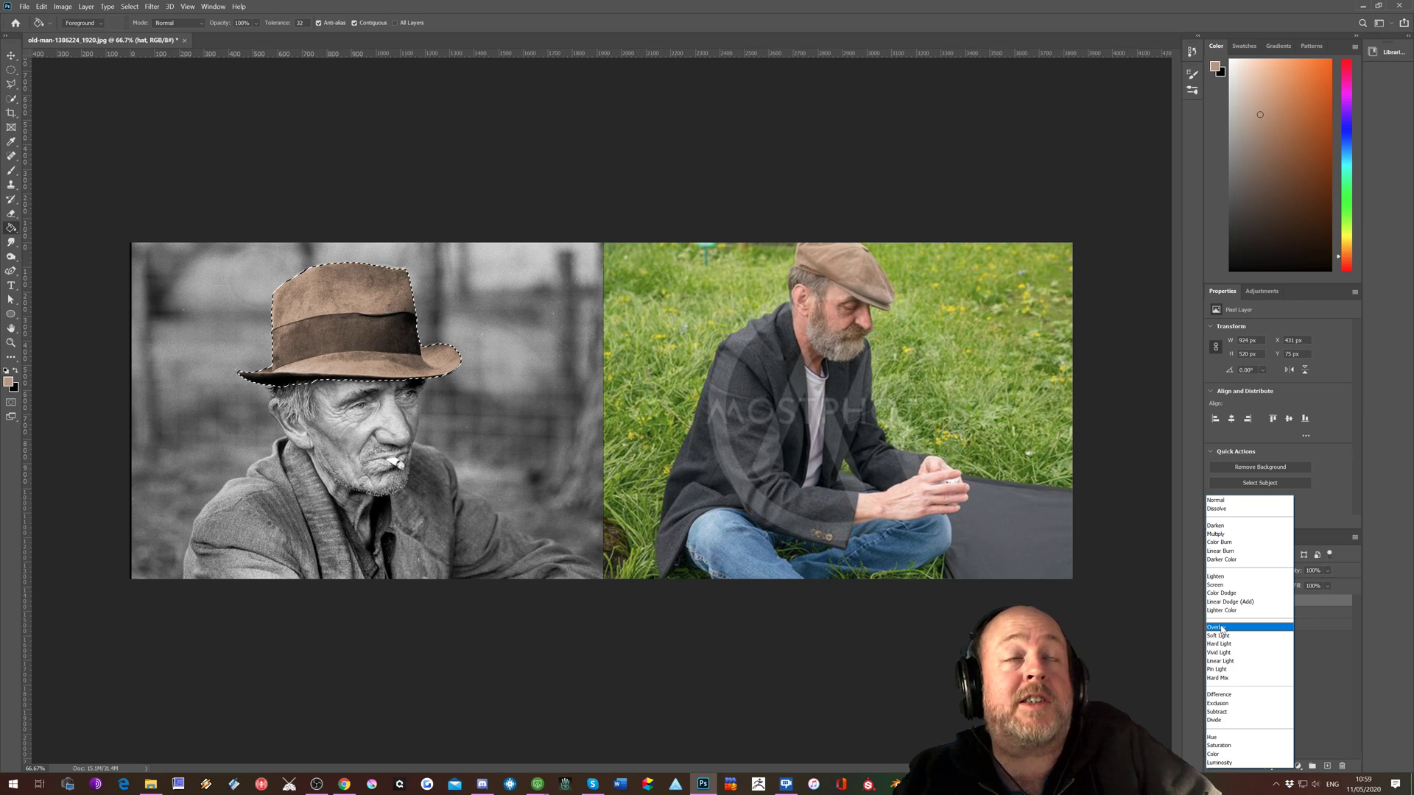
pyautogui.click(1221, 627)
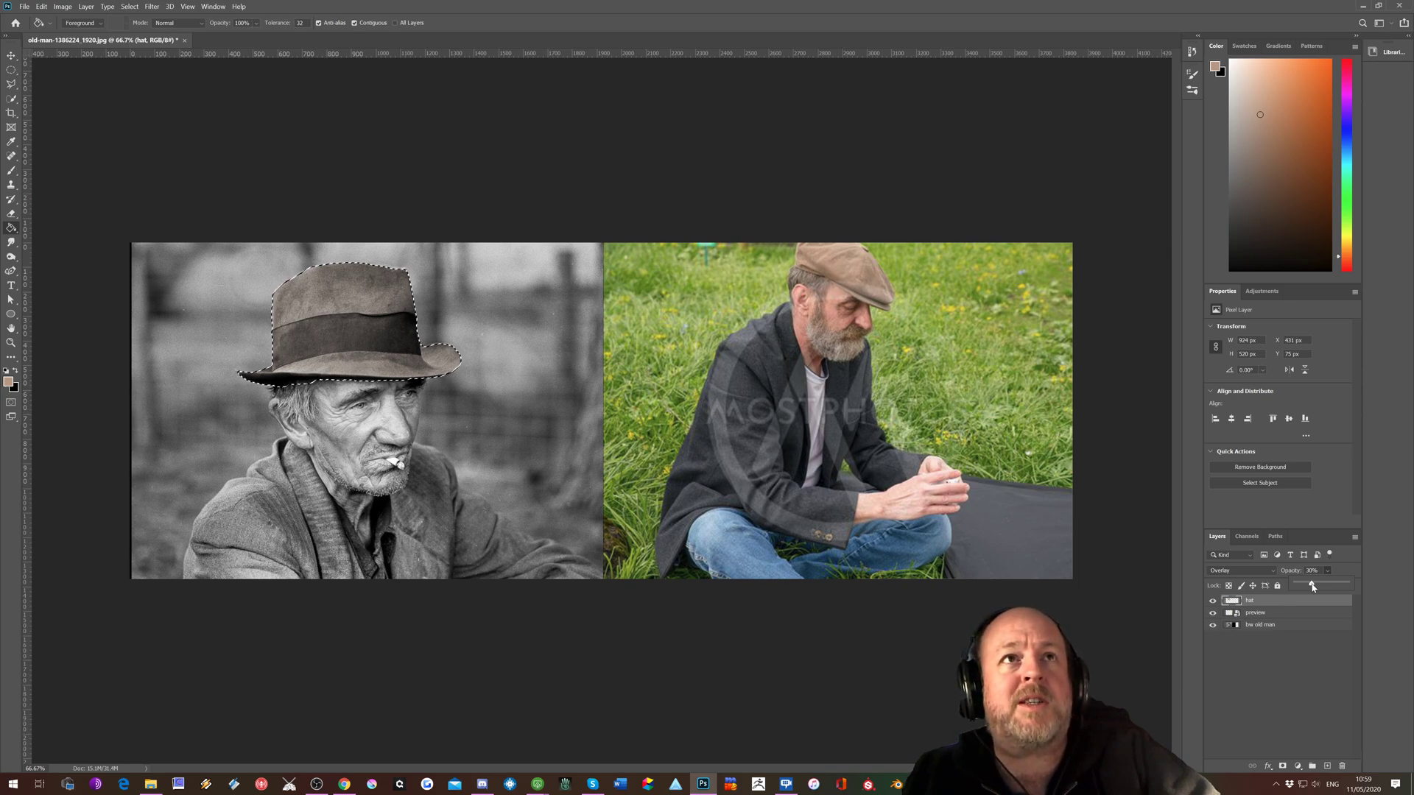
pyautogui.click(1149, 478)
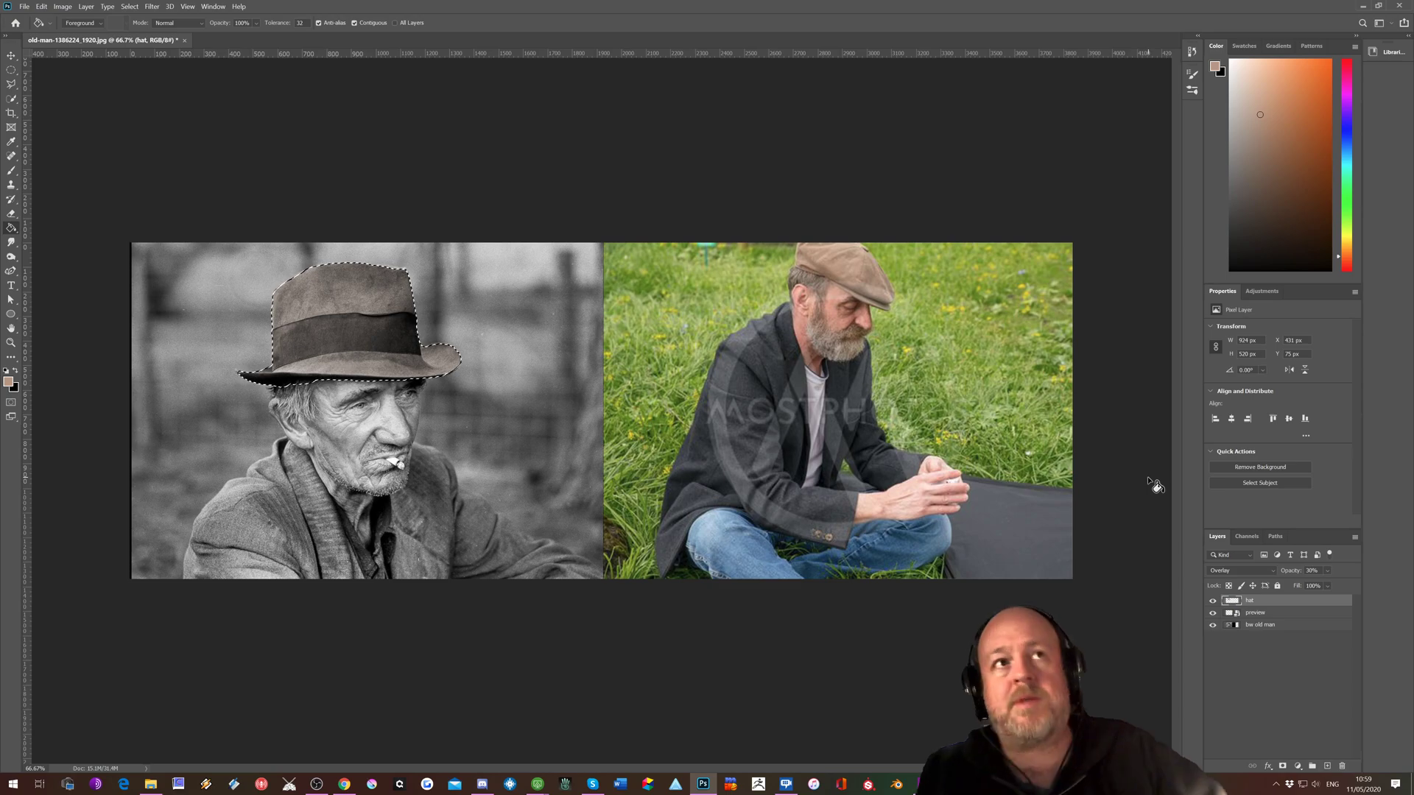
pyautogui.hotkey('ctrl', 'd')
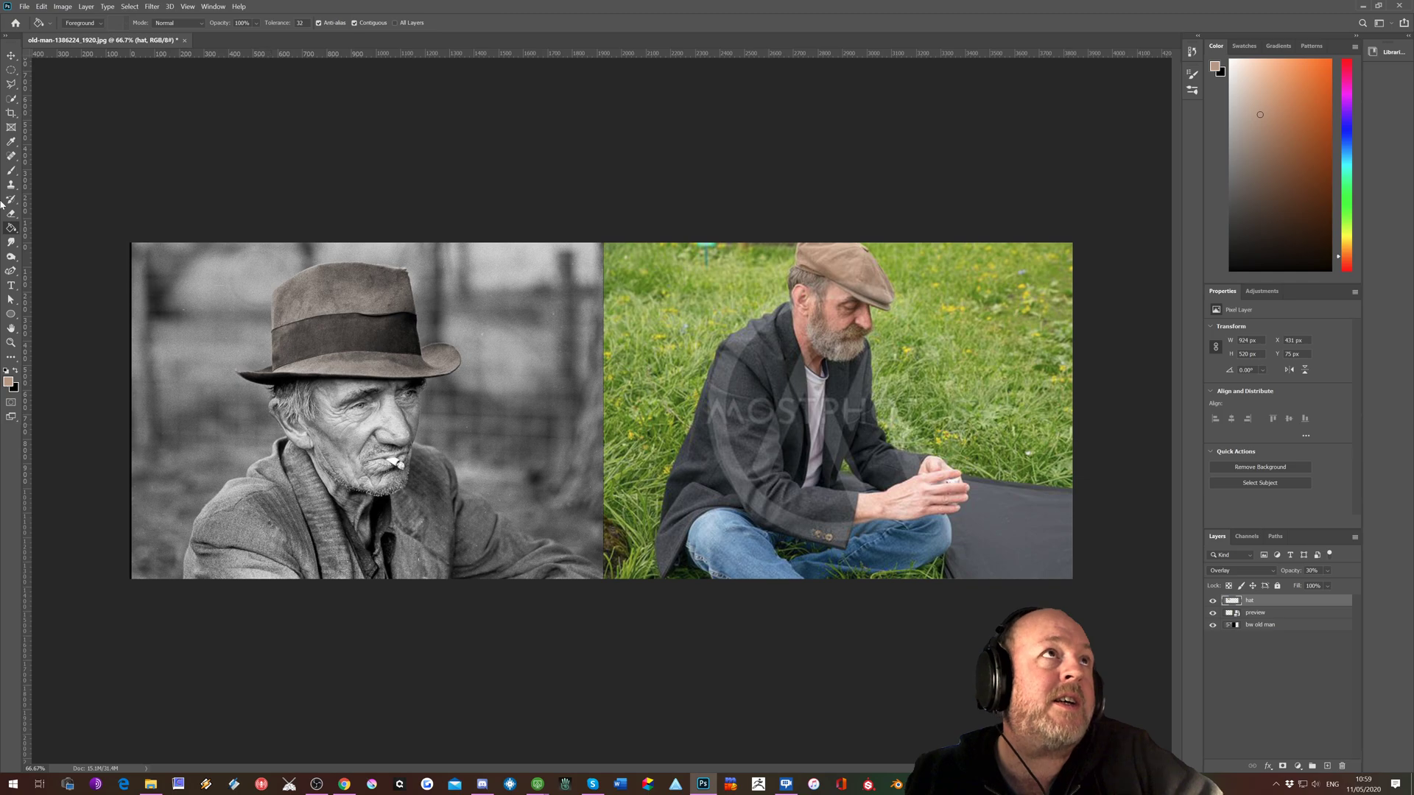
# Select the old man's face, ear, hair and neck with Quick Selection, adding the cheek edge and subtracting the shirt inside the collar.
pyautogui.click(10, 99)
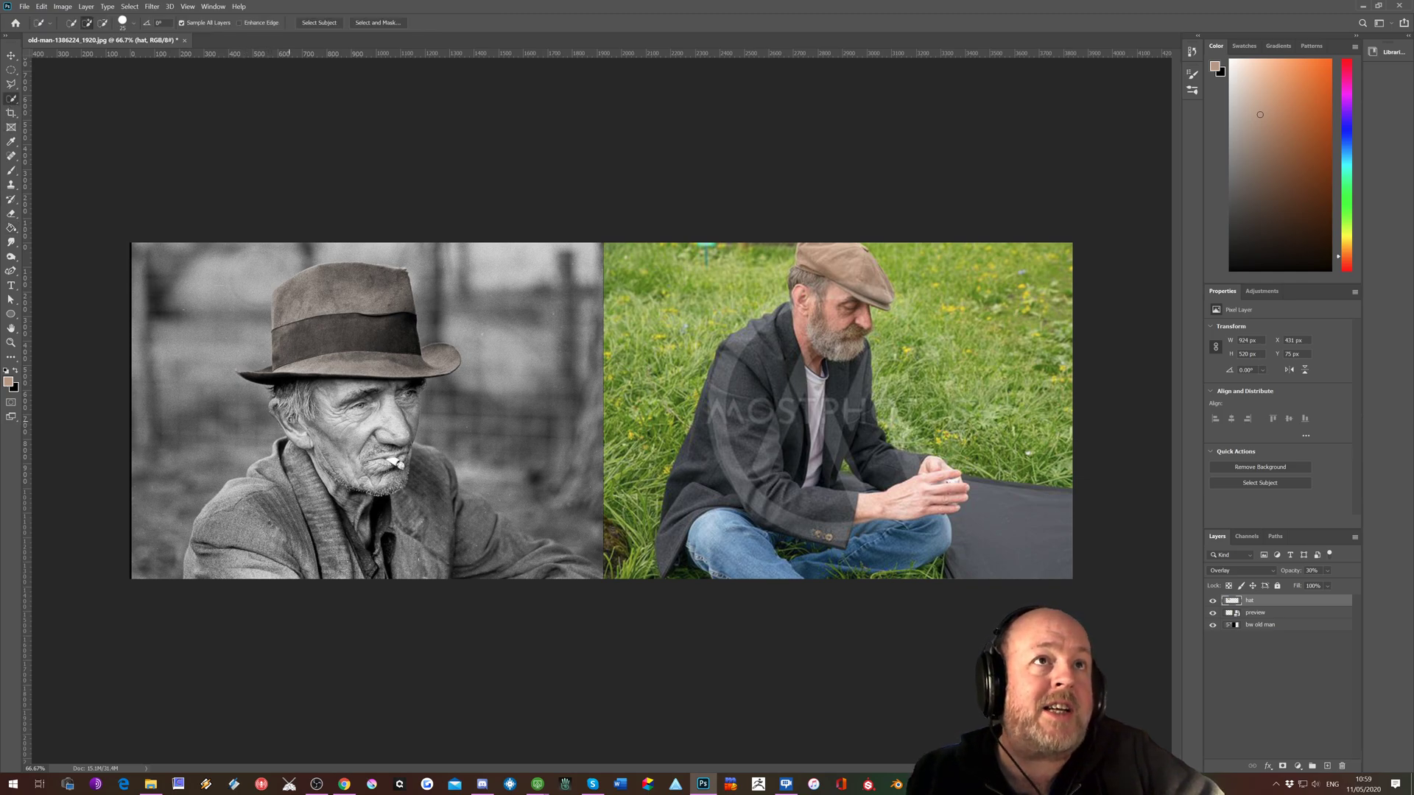
pyautogui.moveTo(285, 402)
pyautogui.mouseDown()
pyautogui.moveTo(422, 388)
pyautogui.moveTo(409, 452)
pyautogui.moveTo(344, 489)
pyautogui.moveTo(369, 528)
pyautogui.mouseUp()
pyautogui.press('alt')
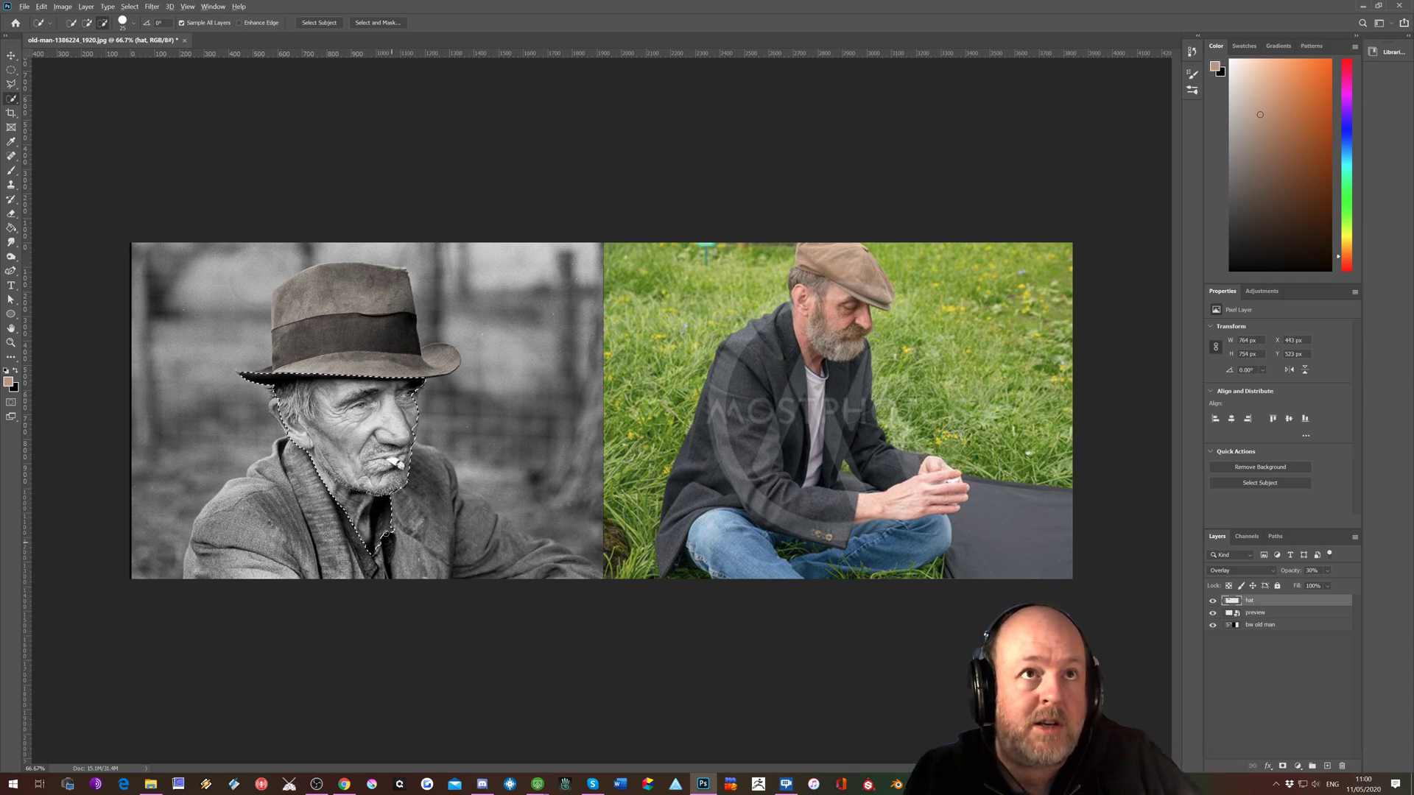
pyautogui.hotkey('ctrl', '+')
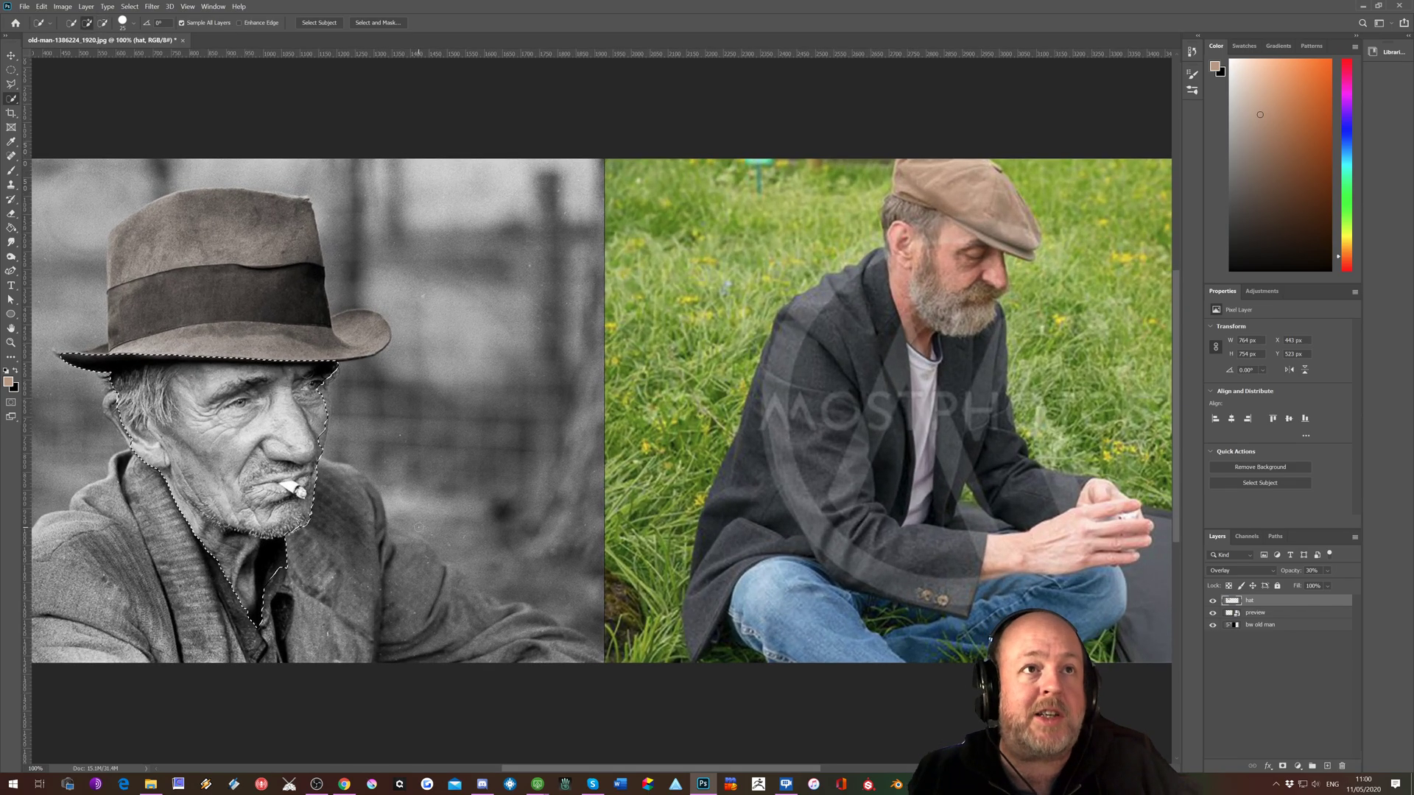
pyautogui.moveTo(329, 374); pyautogui.dragTo(325, 423)
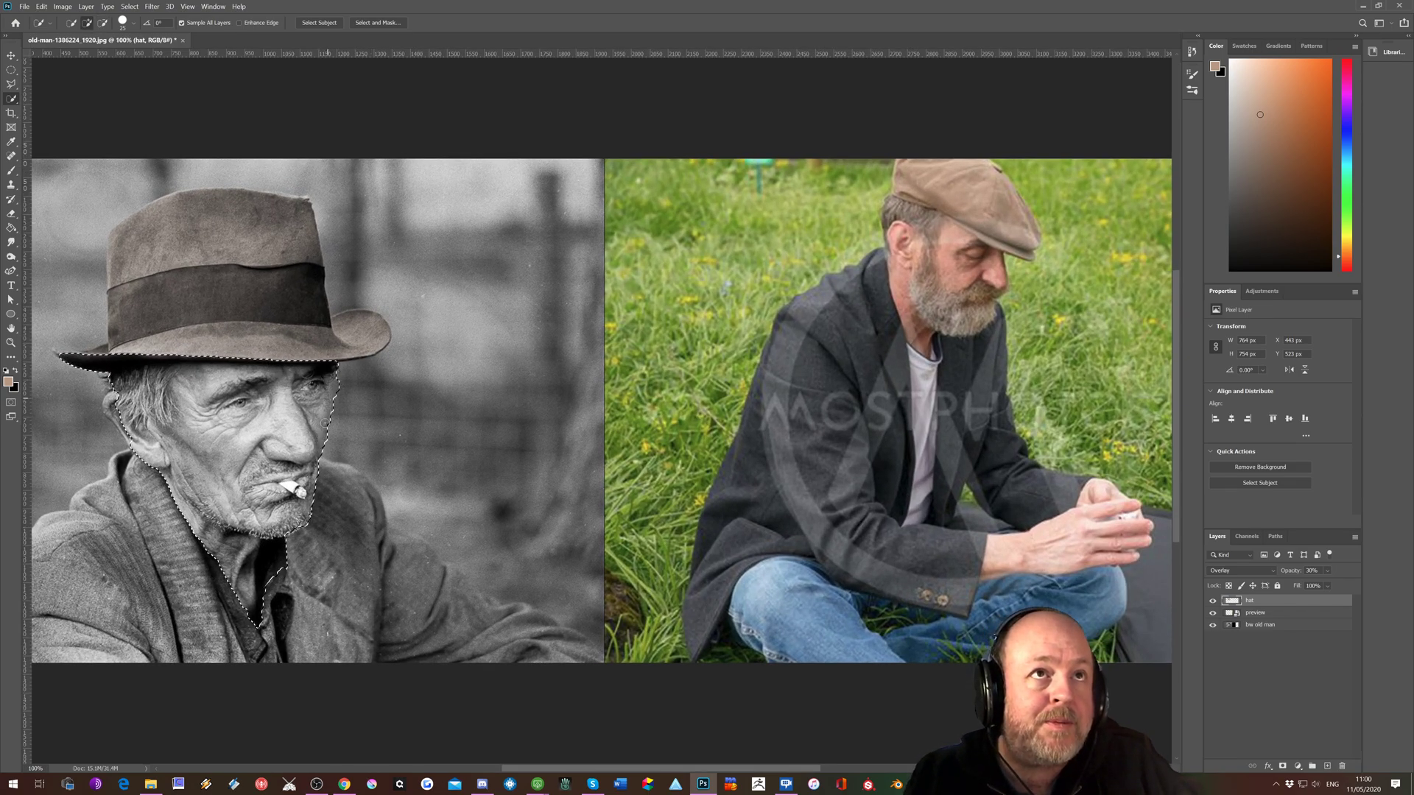
pyautogui.press('alt')
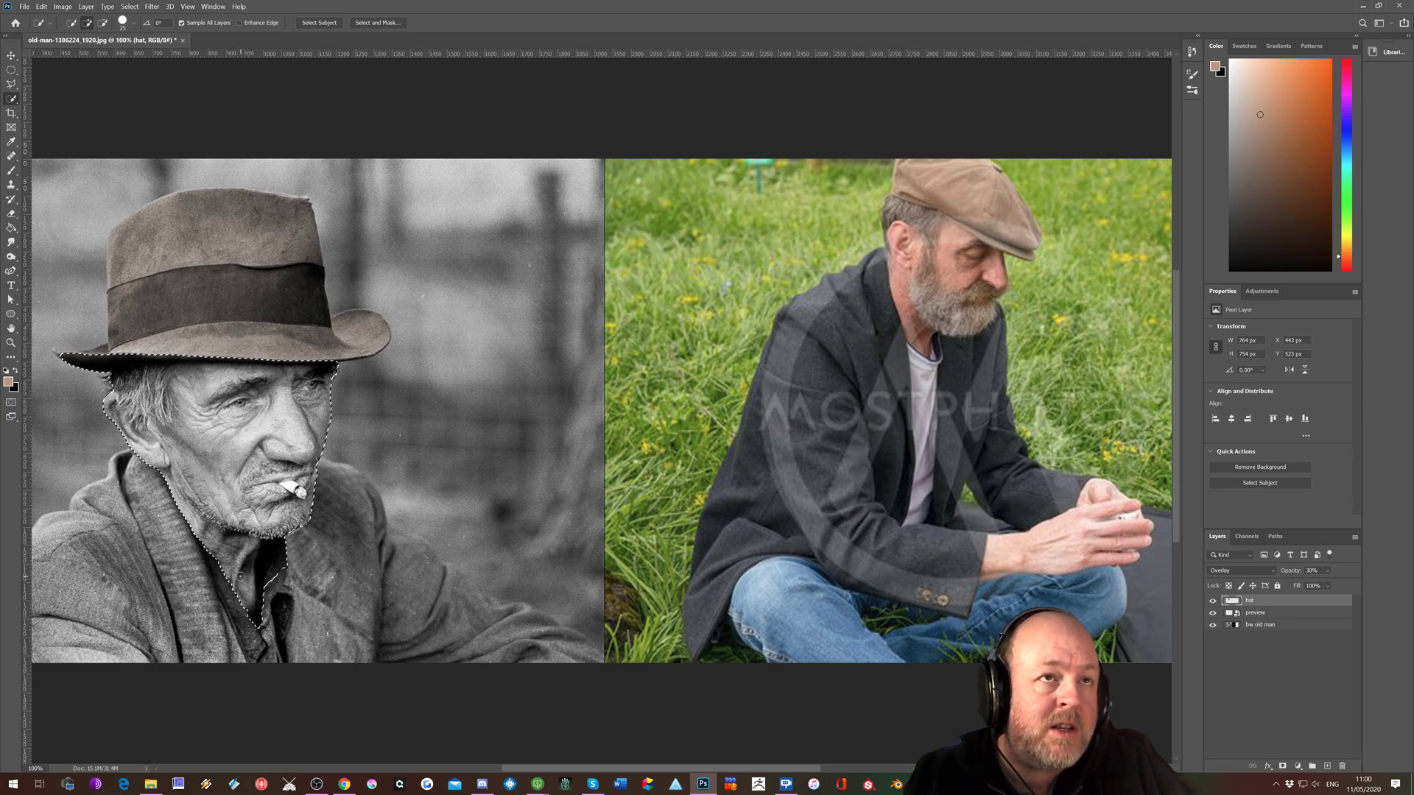
pyautogui.press('alt')
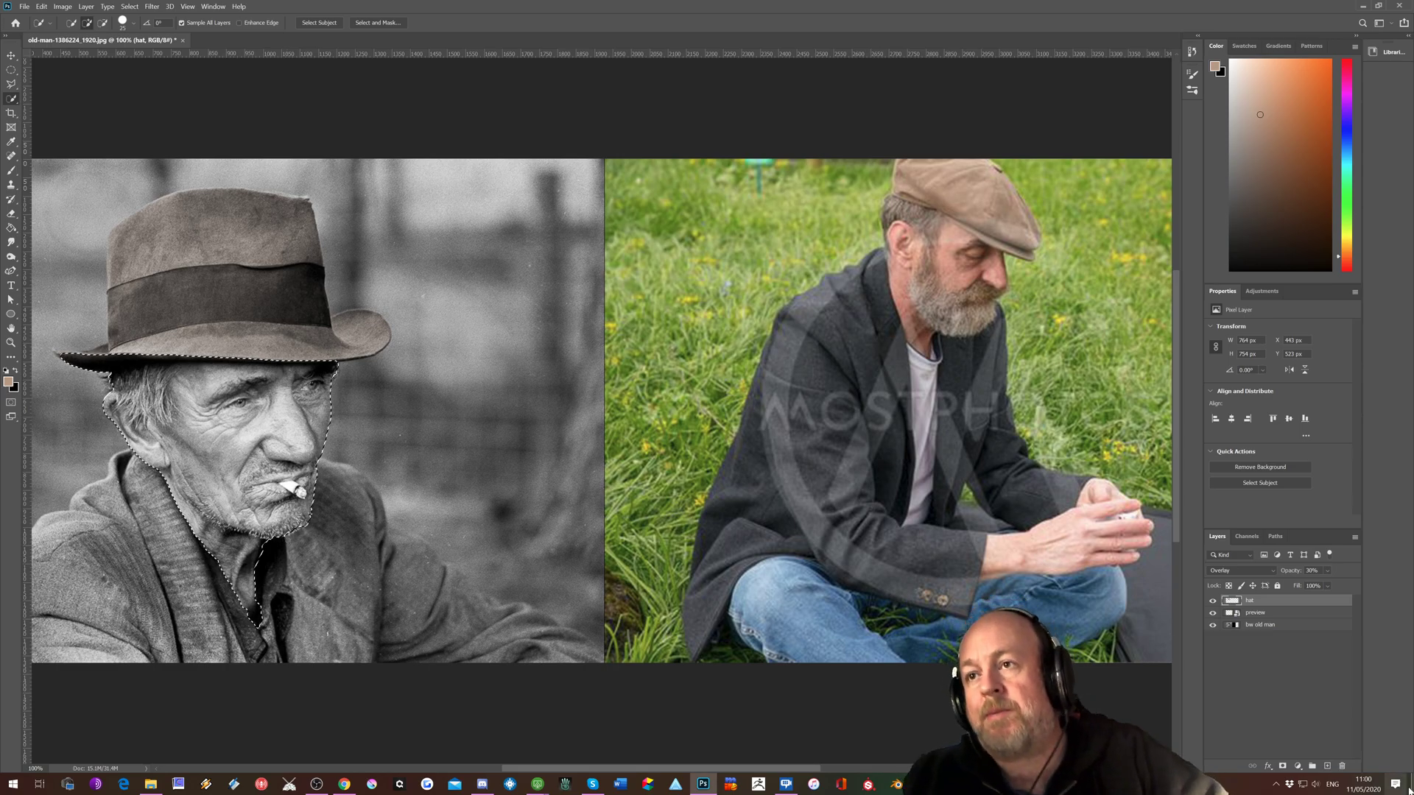
# Add a new layer named skin and sample the skin tone beside the eye of the man in the colour photo.
pyautogui.click(1327, 766)
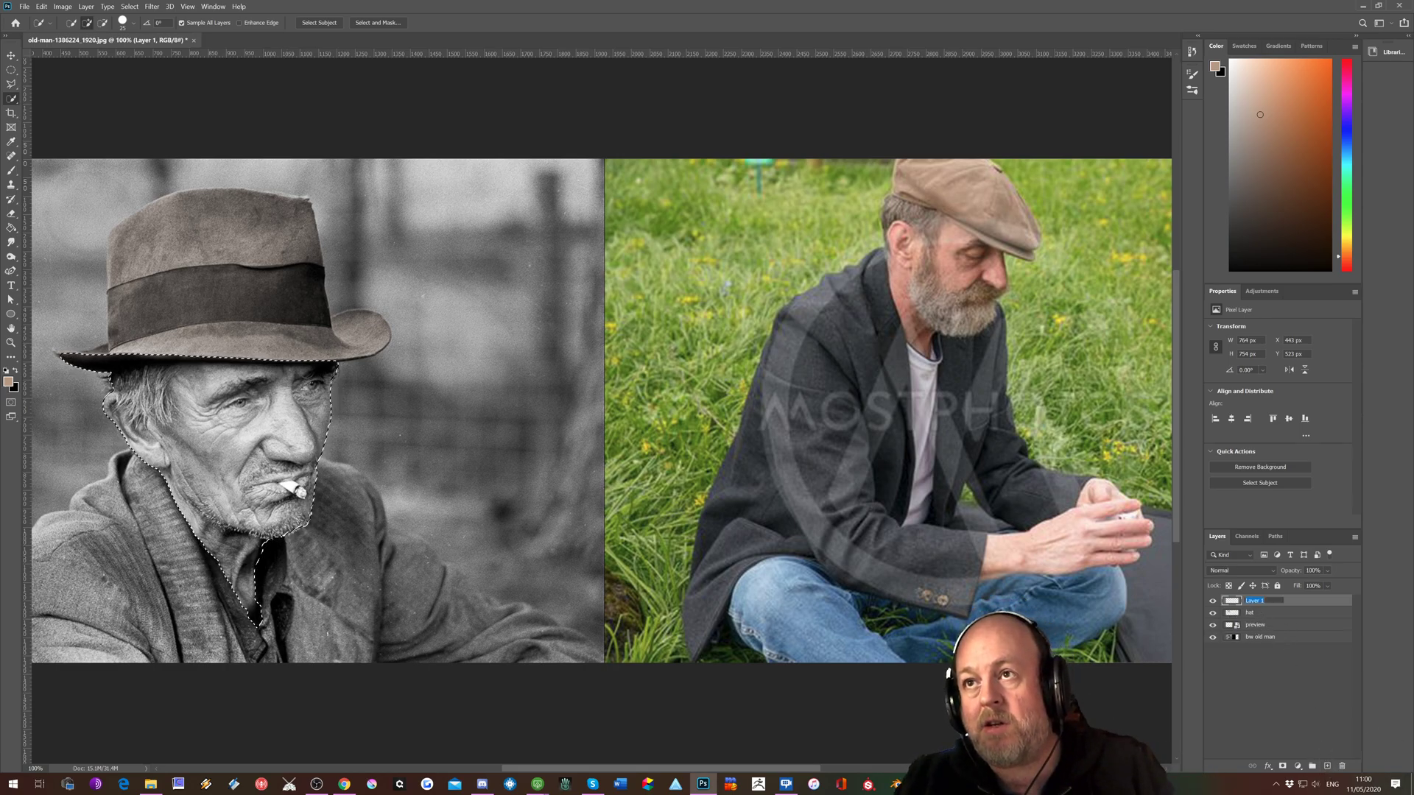
pyautogui.press('Return')
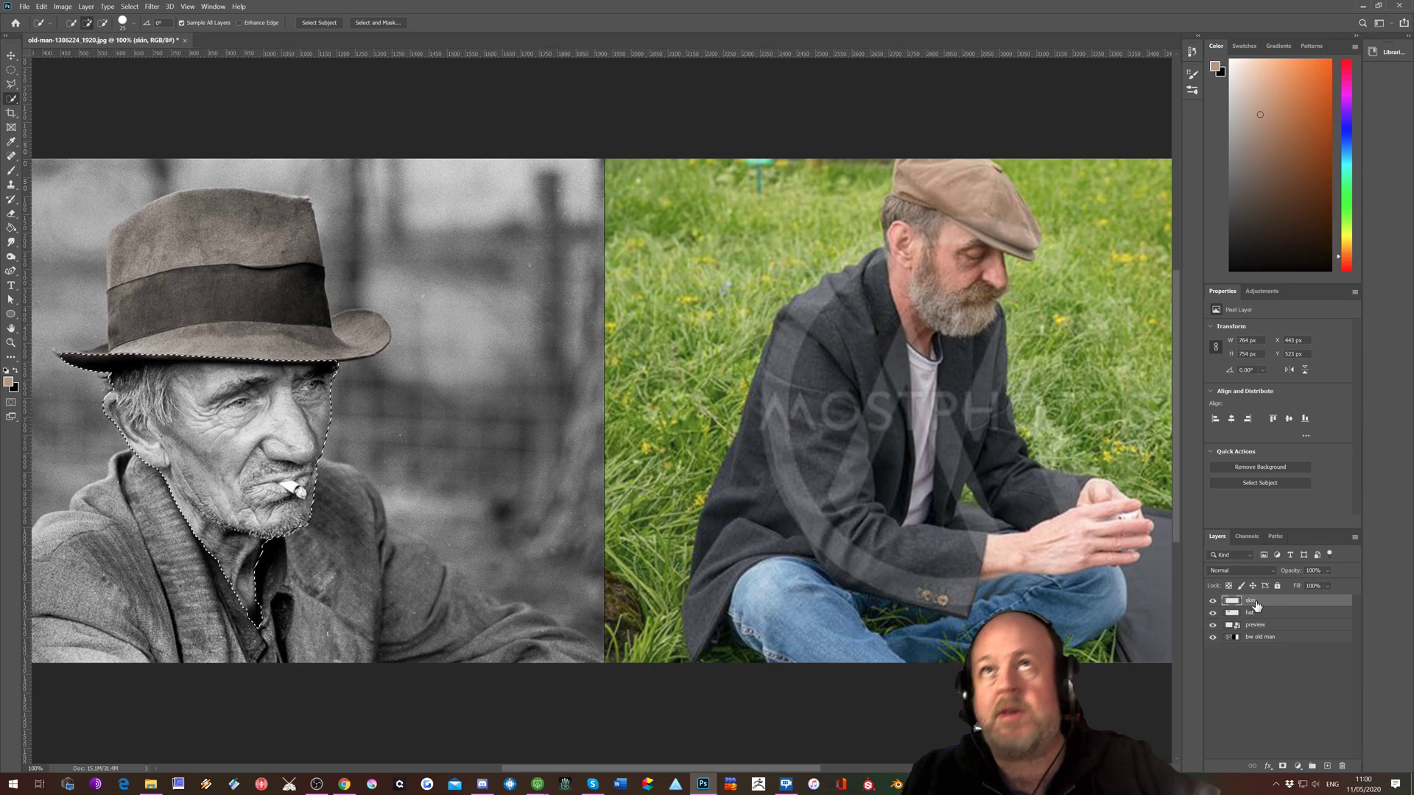
pyautogui.click(12, 143)
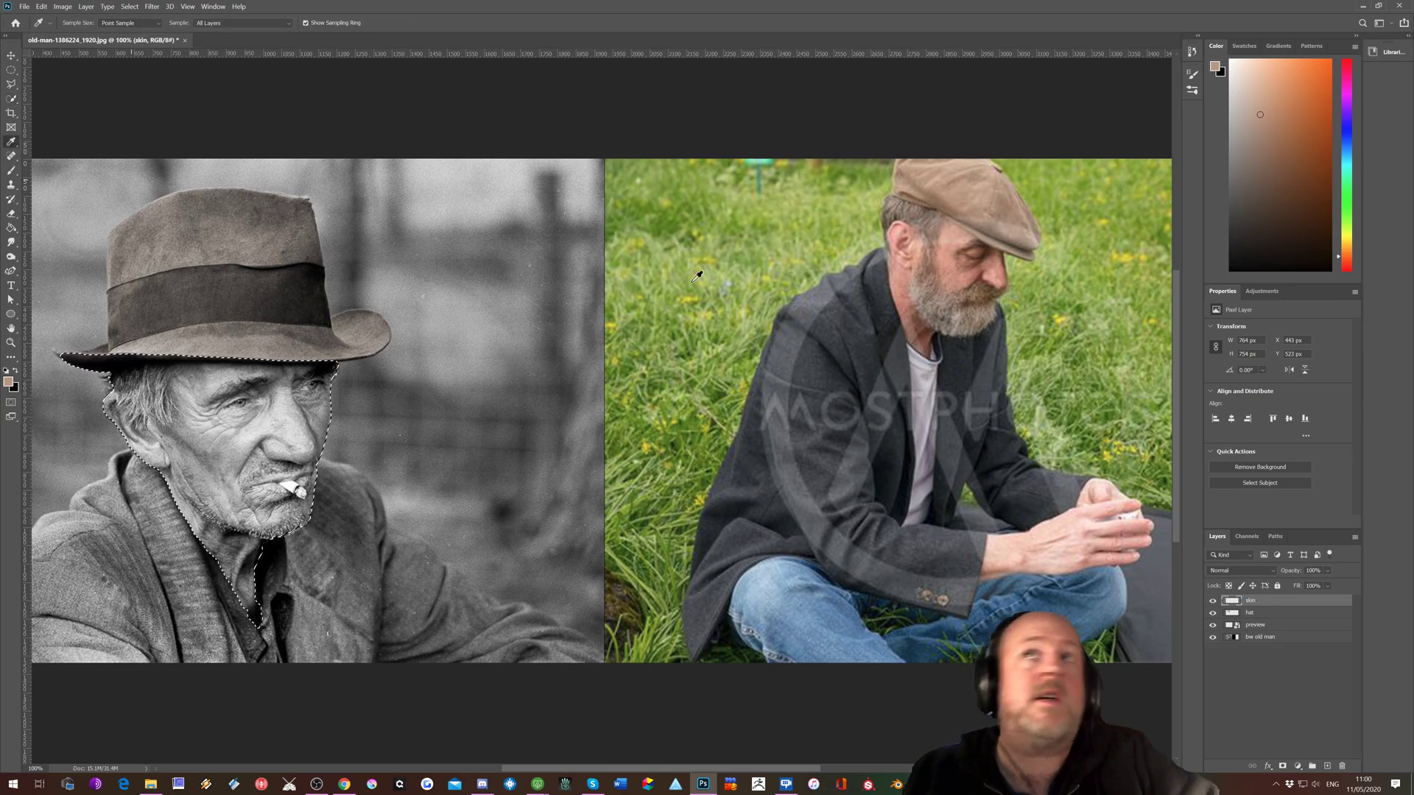
pyautogui.moveTo(950, 267)
pyautogui.mouseDown()
pyautogui.moveTo(959, 229)
pyautogui.moveTo(952, 243)
pyautogui.mouseUp()
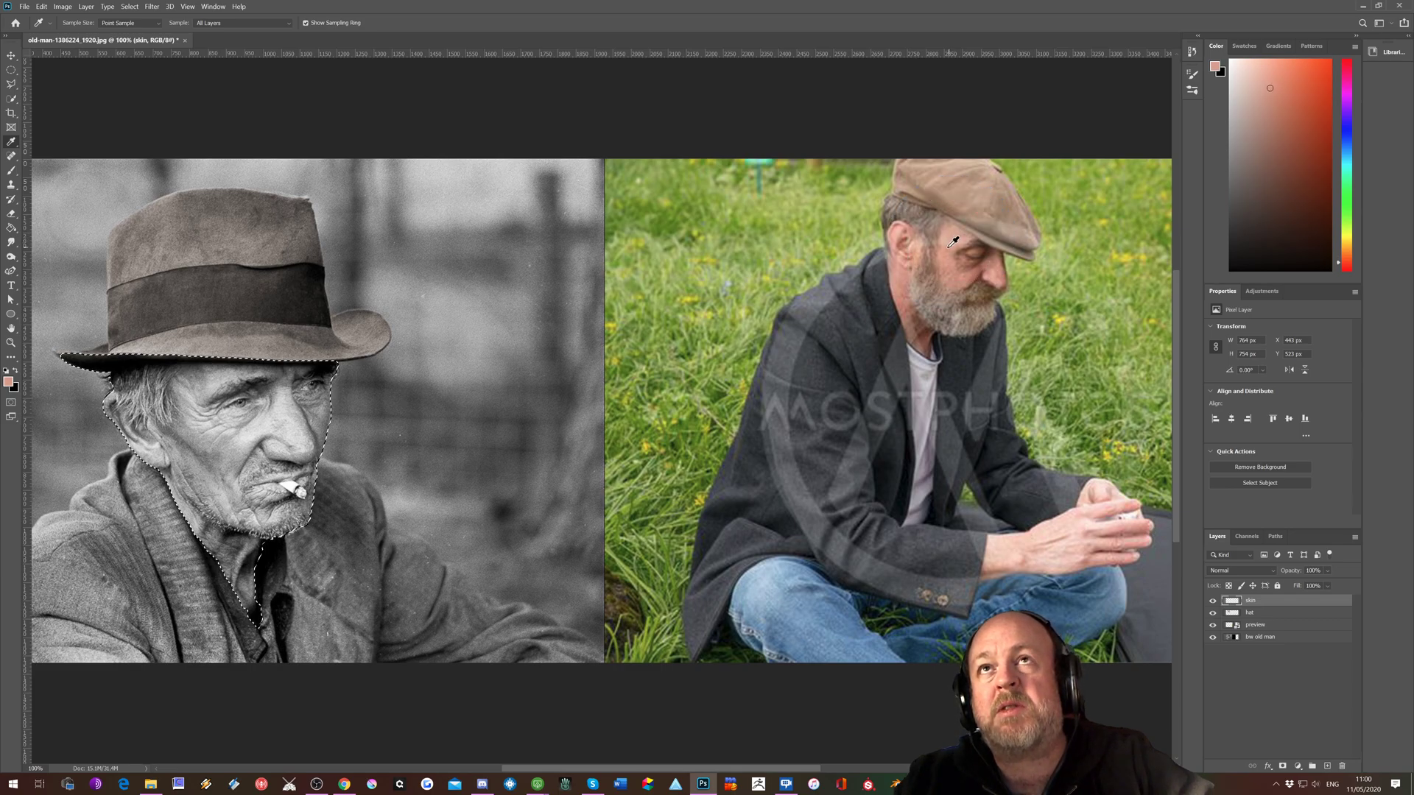
# Fill the face selection with the sampled skin tone, and blend the skin layer as Overlay at 29% opacity.
pyautogui.click(11, 227)
pyautogui.click(190, 411)
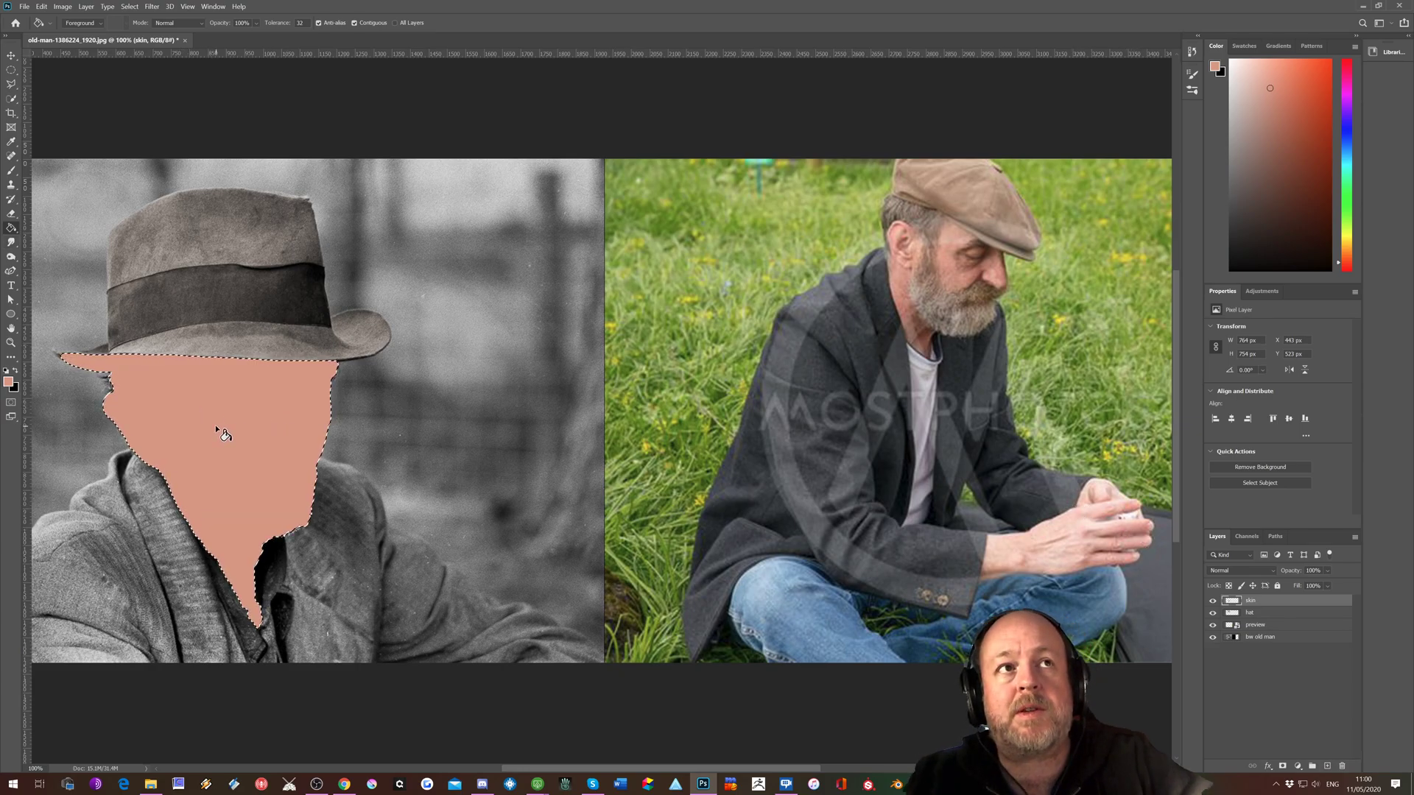
pyautogui.click(1241, 570)
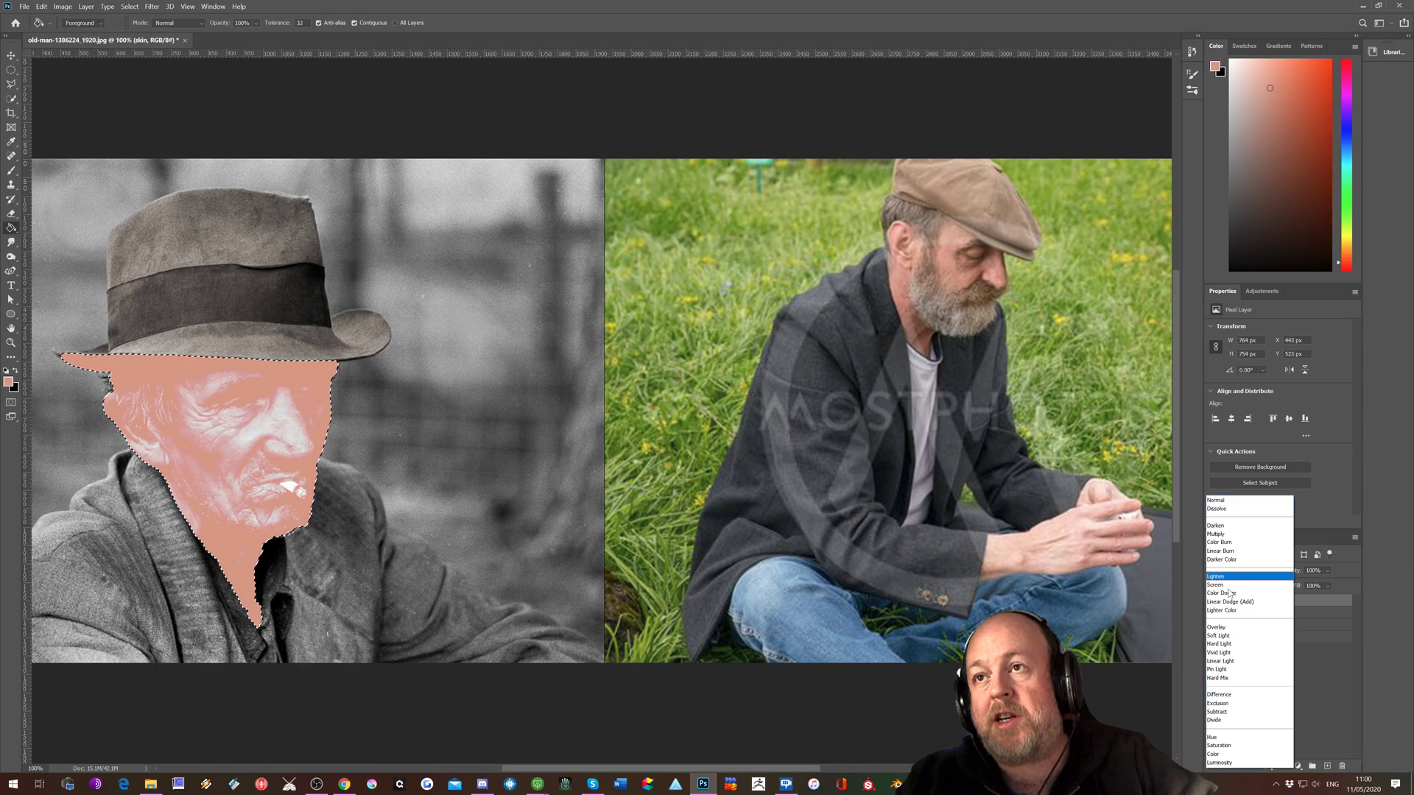
pyautogui.click(1226, 627)
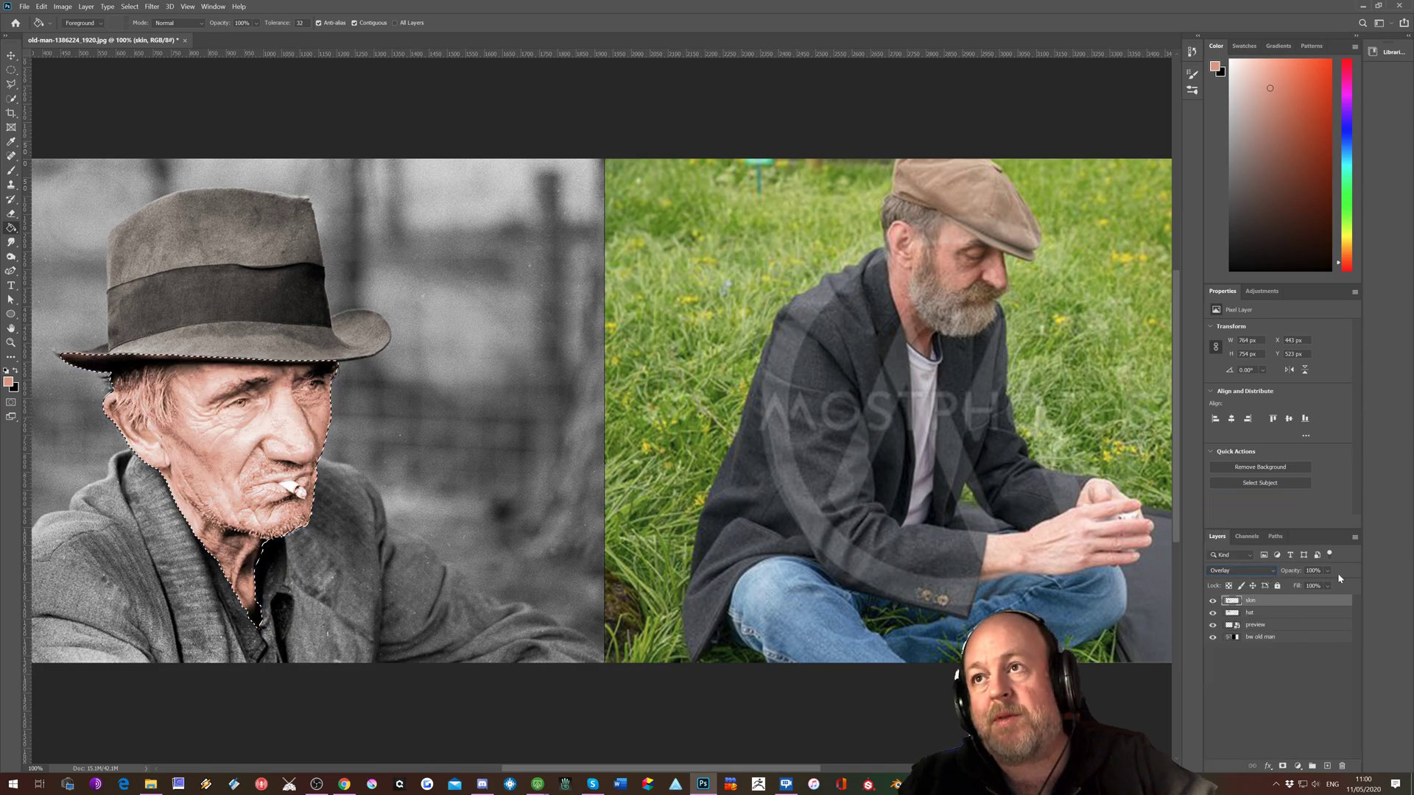
pyautogui.click(1328, 571)
pyautogui.moveTo(1350, 583); pyautogui.dragTo(1312, 590)
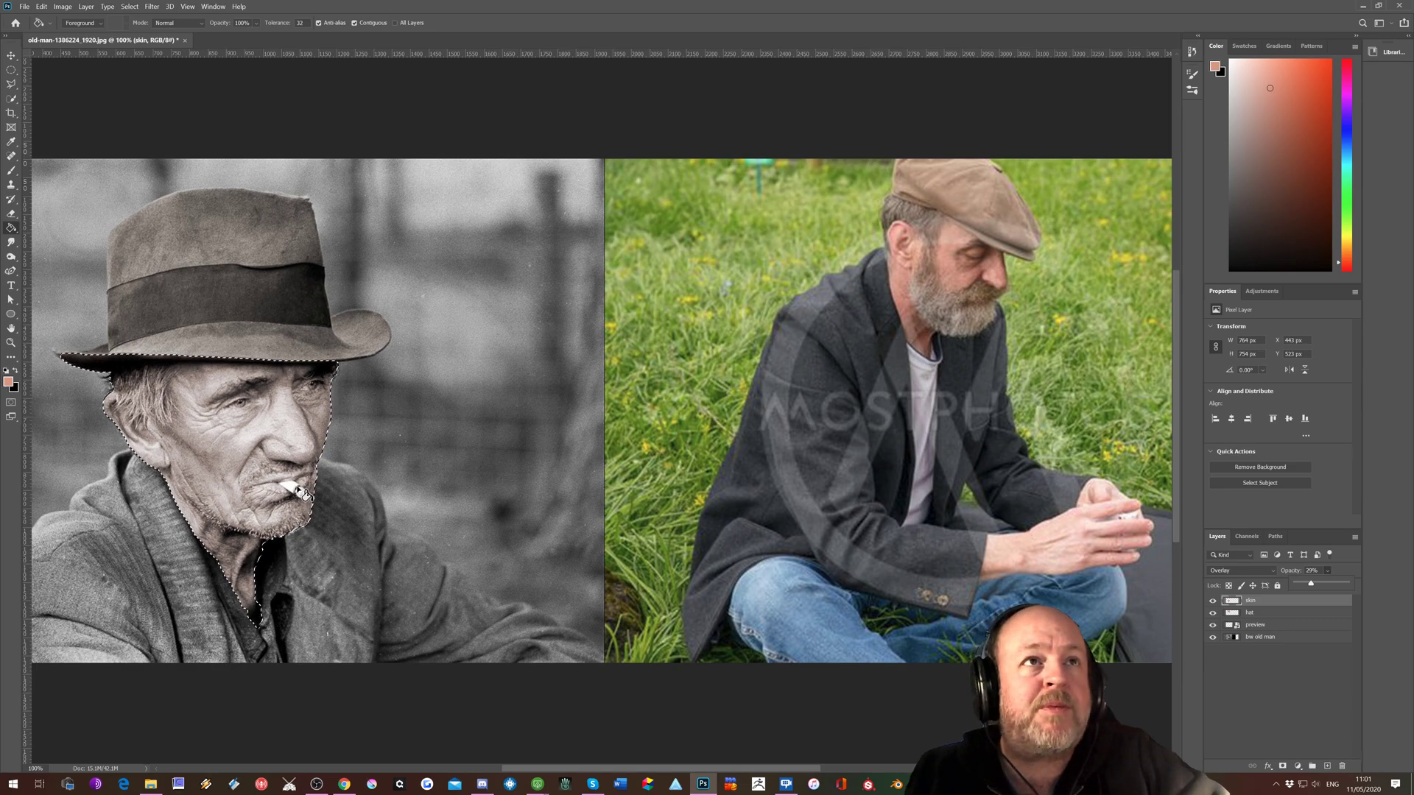
# Add a layer mask to the skin layer from the face selection and inspect the mask on its own.
pyautogui.click(1282, 767)
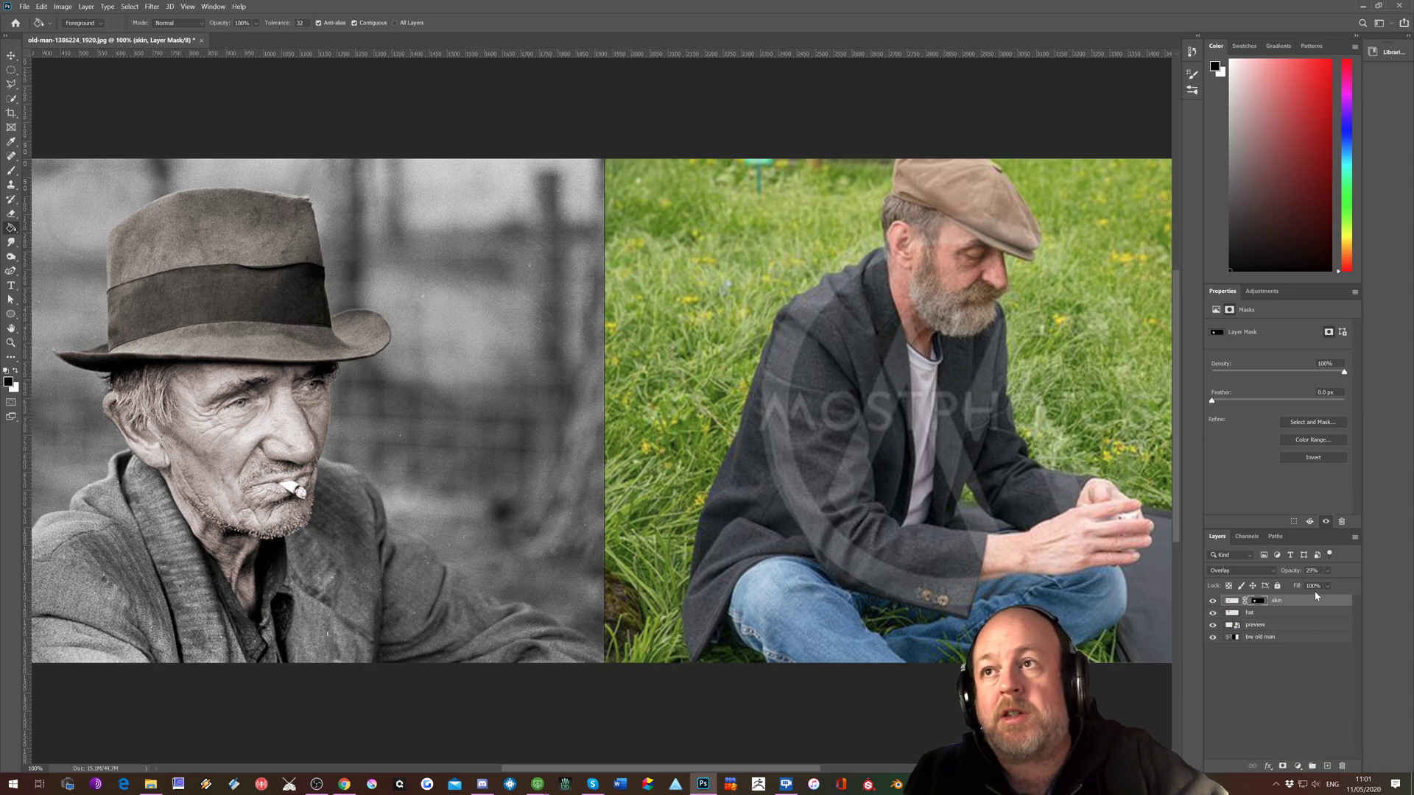
pyautogui.keyDown('alt'); pyautogui.click(1258, 602); pyautogui.keyUp('alt')
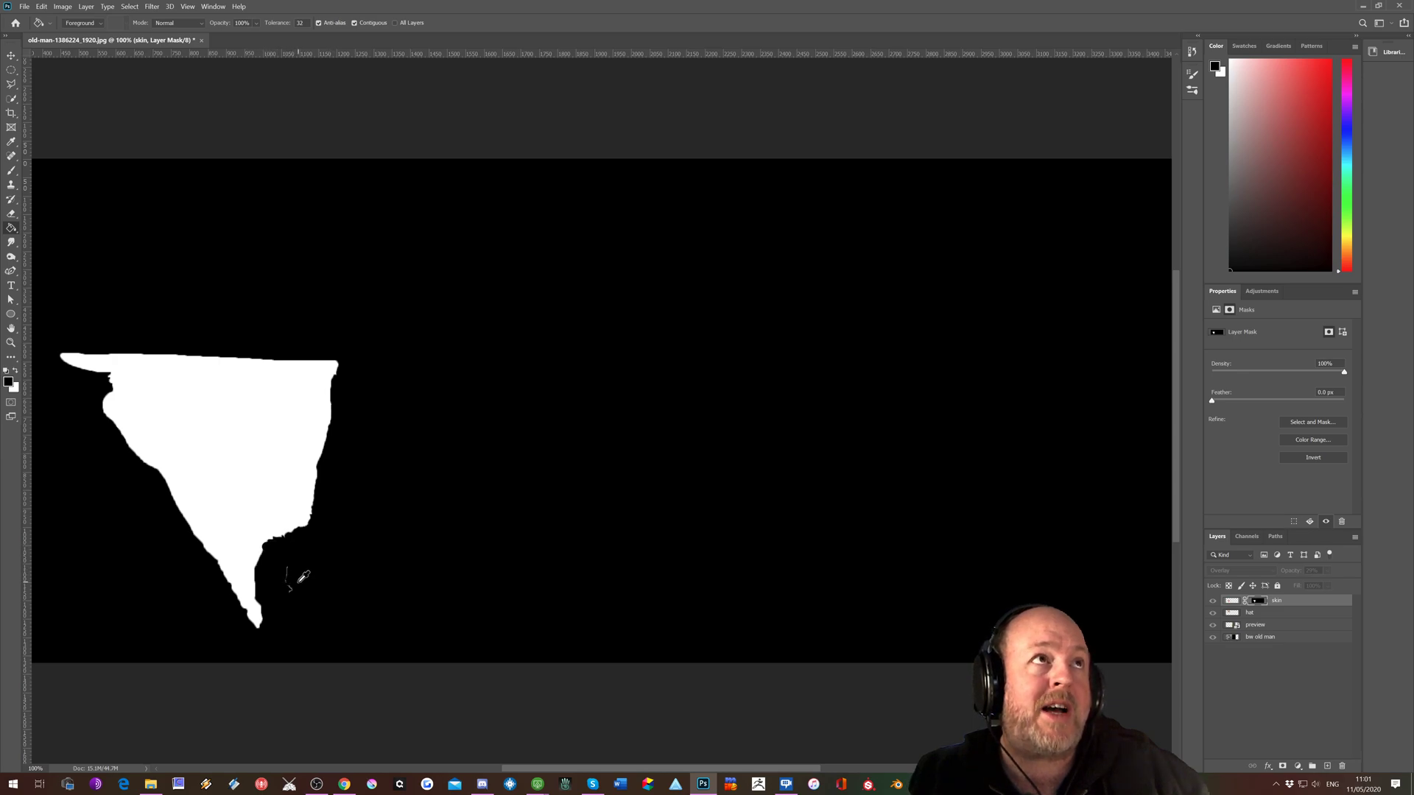
pyautogui.keyDown('alt'); pyautogui.click(1257, 601); pyautogui.keyUp('alt')
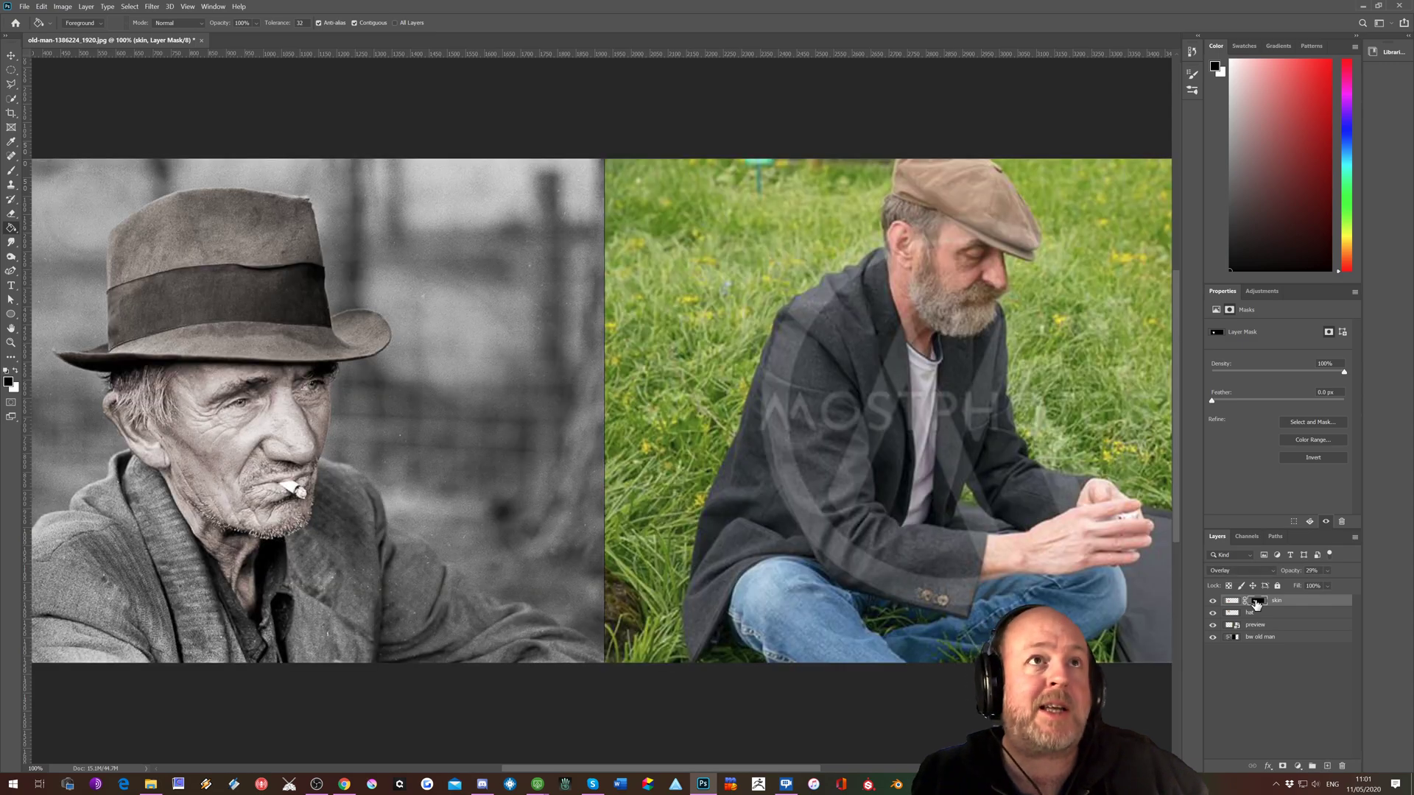
# Paint black on the skin layer's mask over both eyes with a small, fairly hard brush to remove the skin tint there.
pyautogui.hotkey('ctrl', '+')
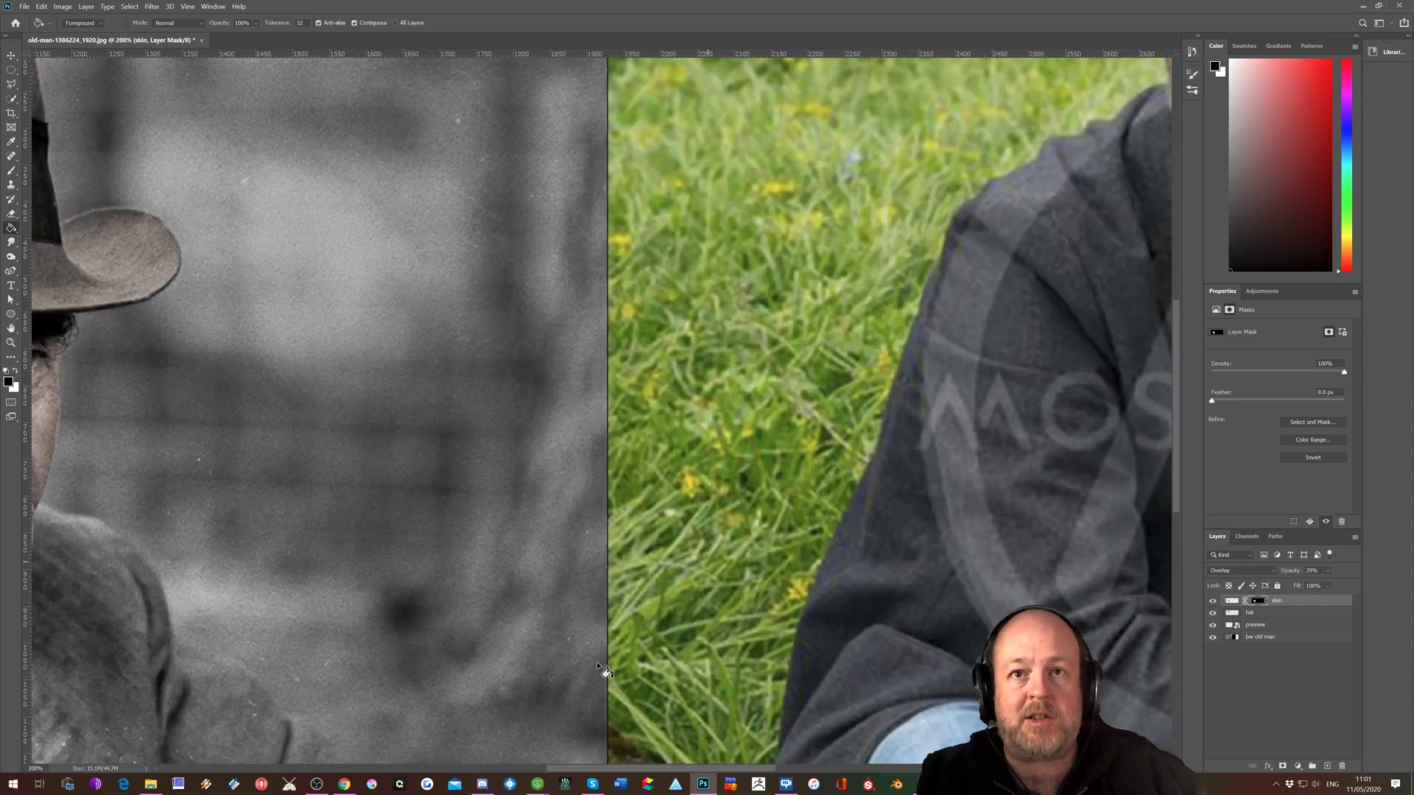
pyautogui.moveTo(676, 770); pyautogui.dragTo(554, 764)
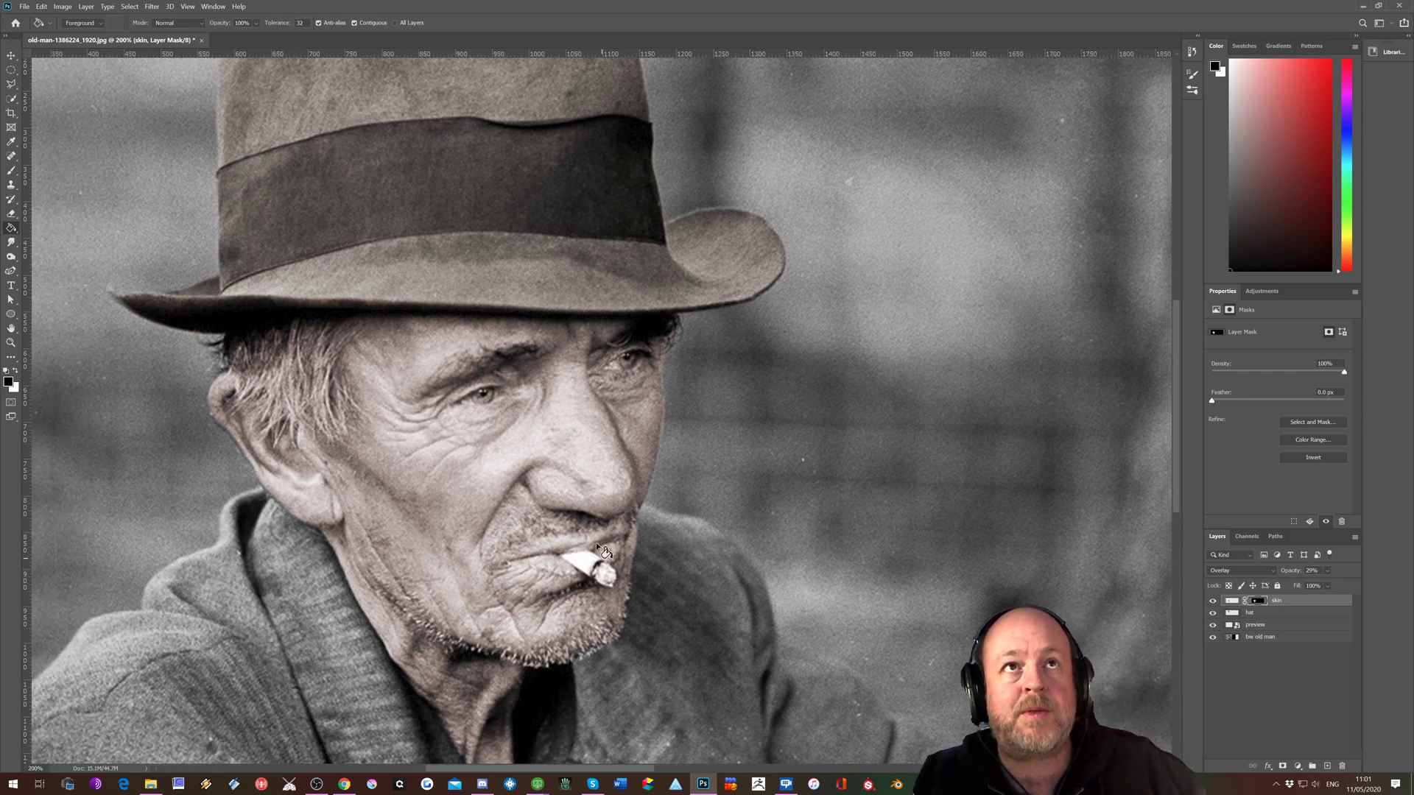
pyautogui.scroll(2, 471, 403)
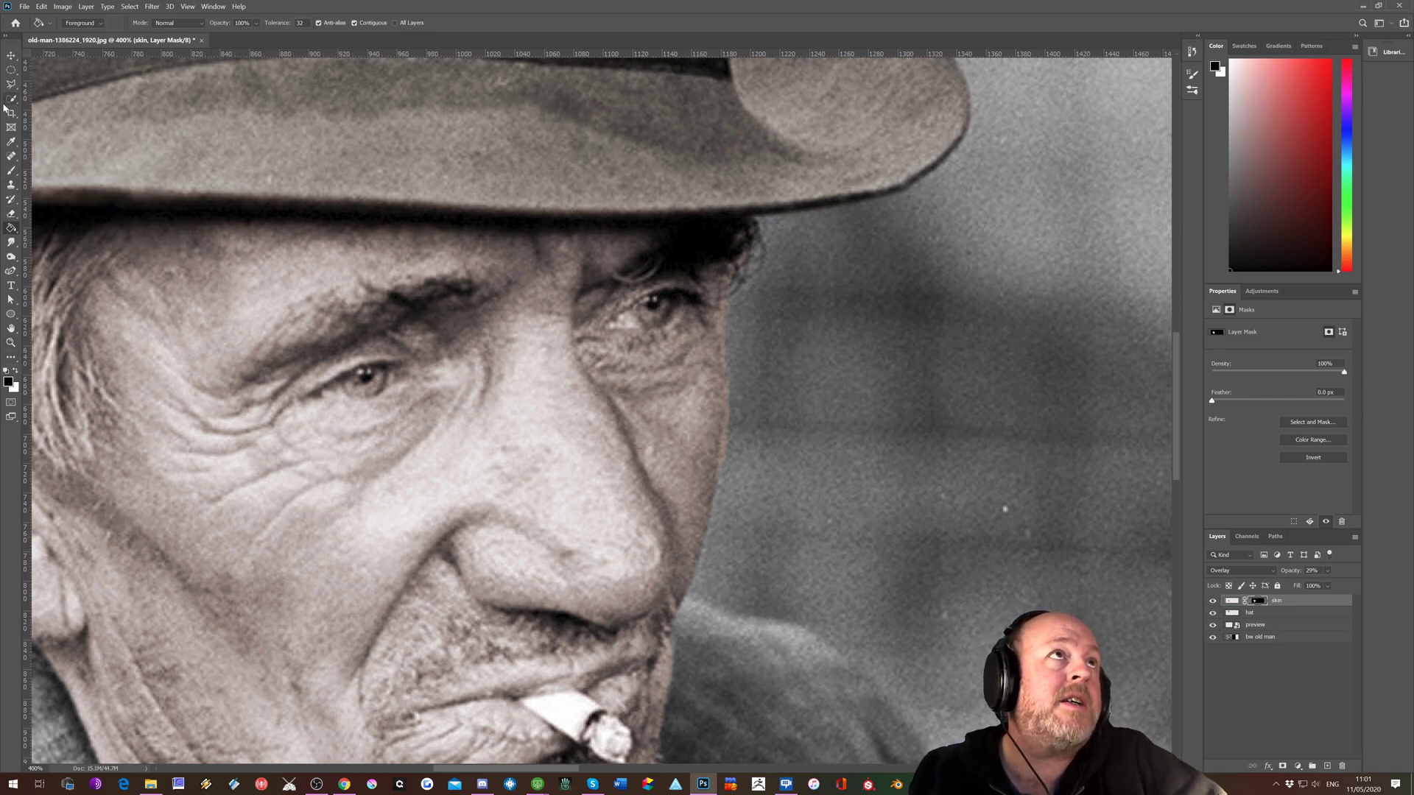
pyautogui.click(11, 171)
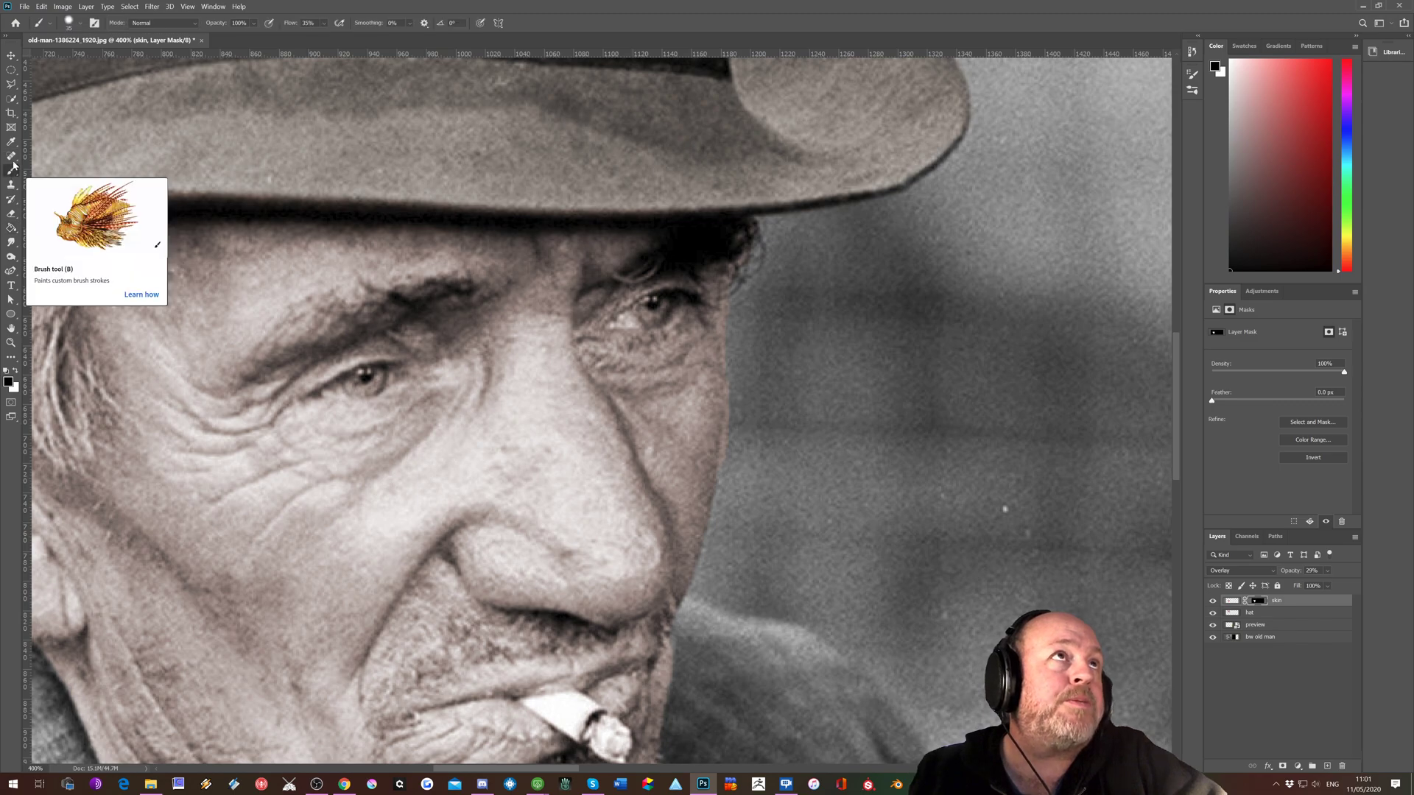
pyautogui.click(82, 24)
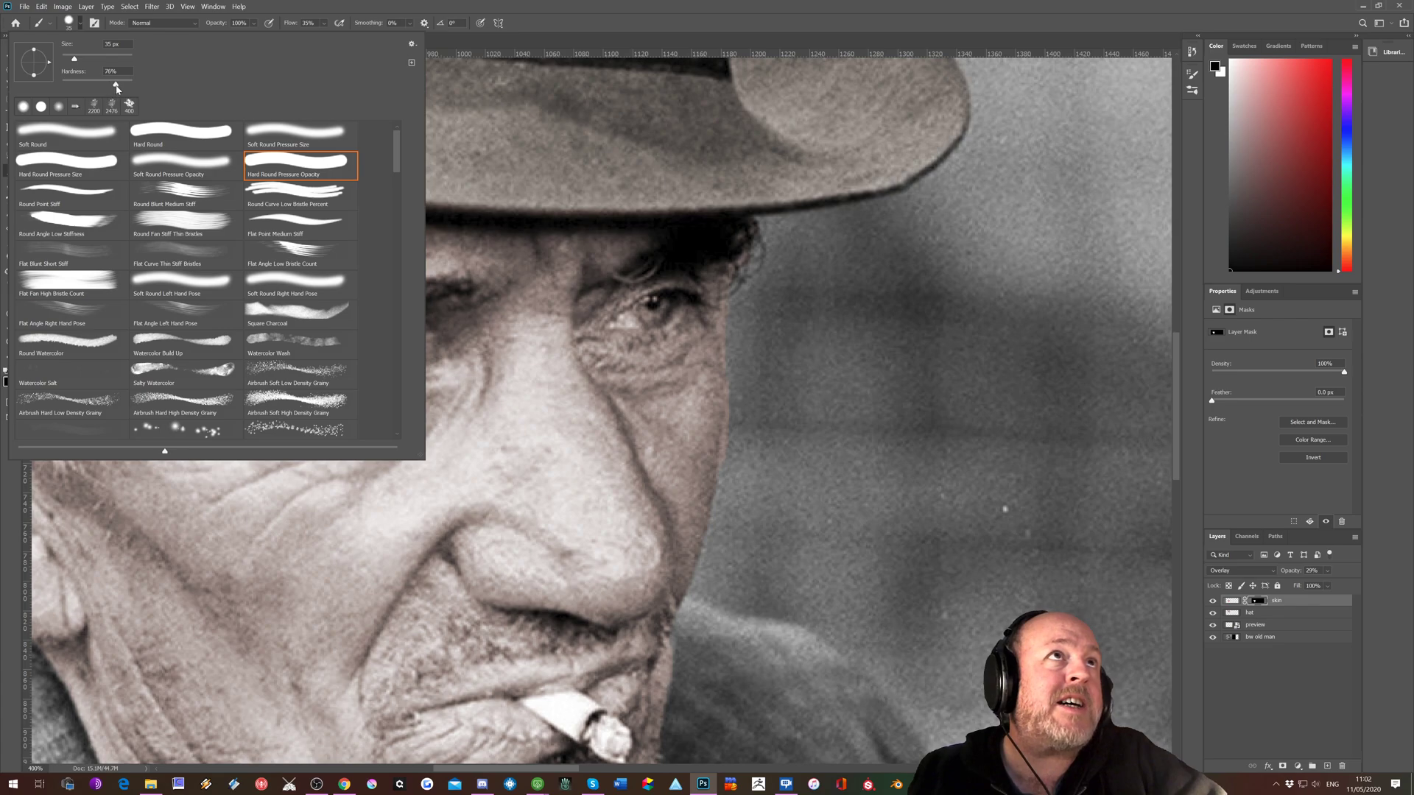
pyautogui.click(858, 33)
pyautogui.press('[')
pyautogui.press('[')
pyautogui.press('[')
pyautogui.press('[')
pyautogui.press('[')
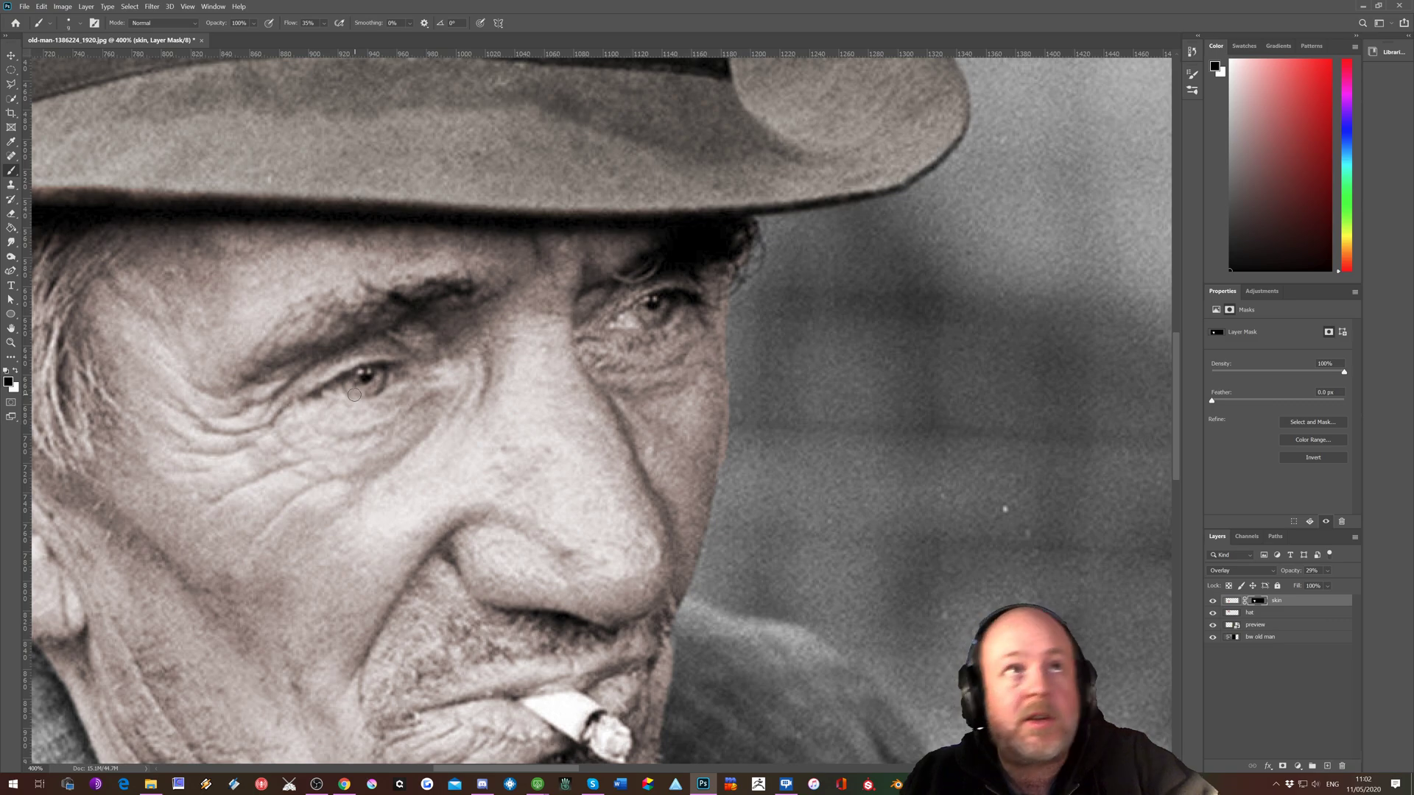
pyautogui.press('[')
pyautogui.press('[')
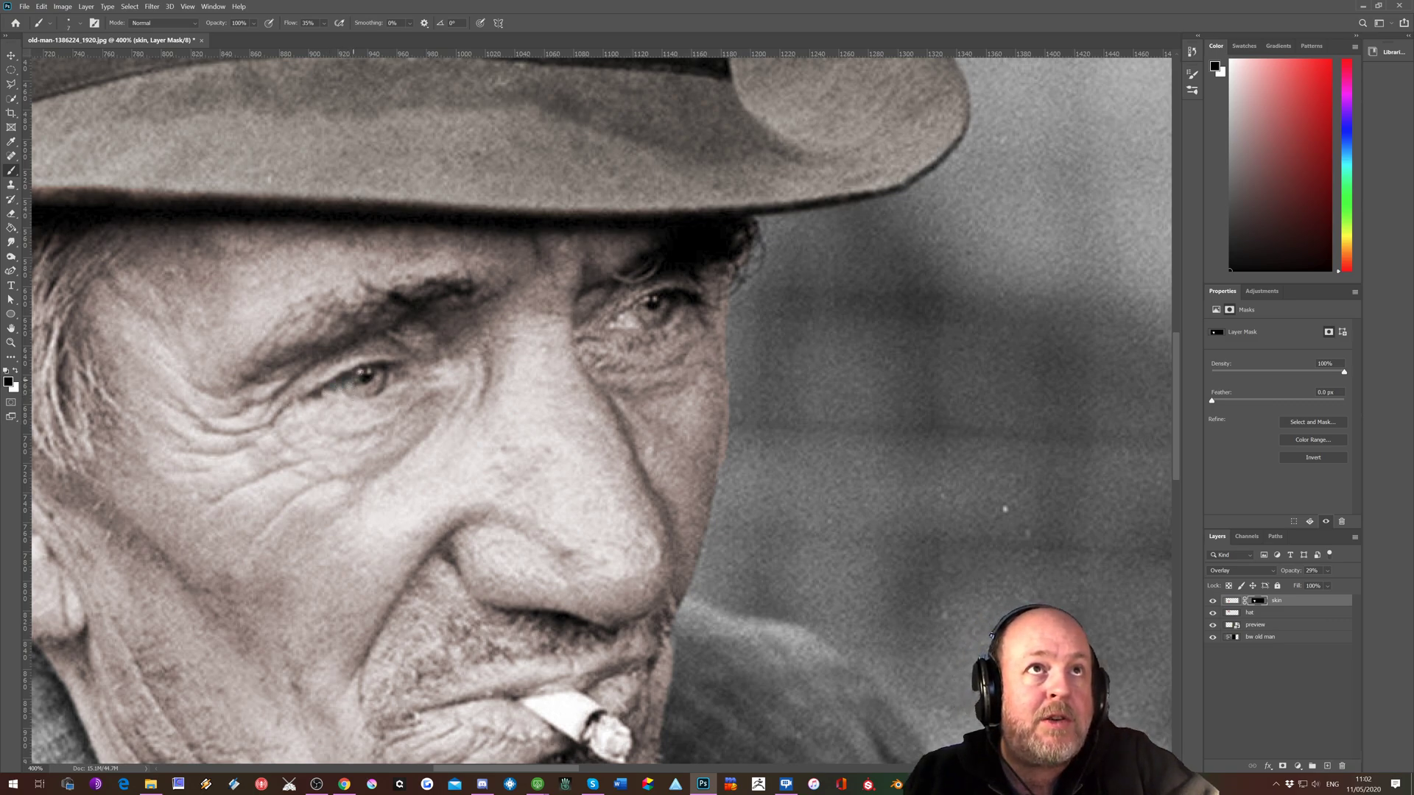
pyautogui.moveTo(361, 393); pyautogui.dragTo(332, 393)
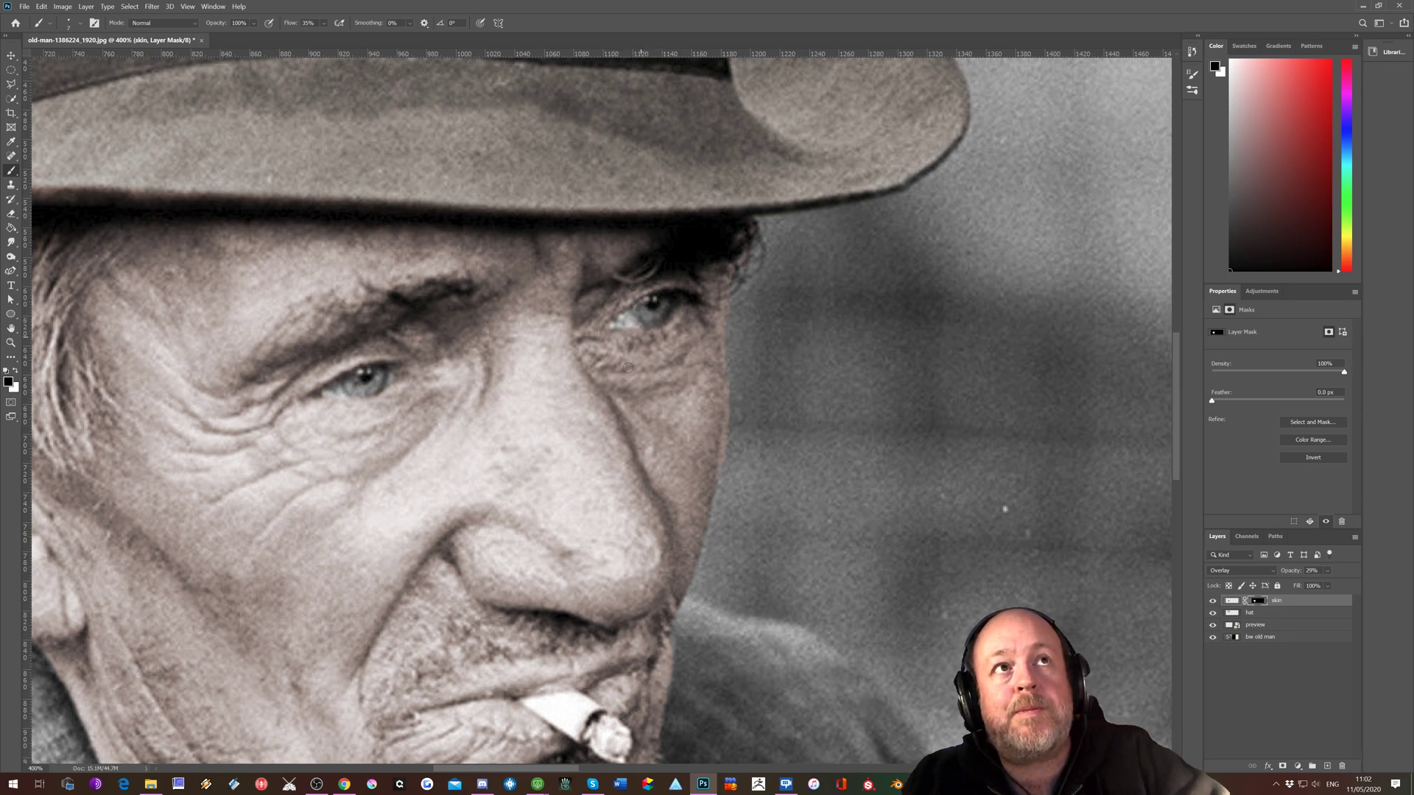
# Mask the skin tint off the cigarette with the same small brush and review the whole face.
pyautogui.scroll(-5, 629, 361)
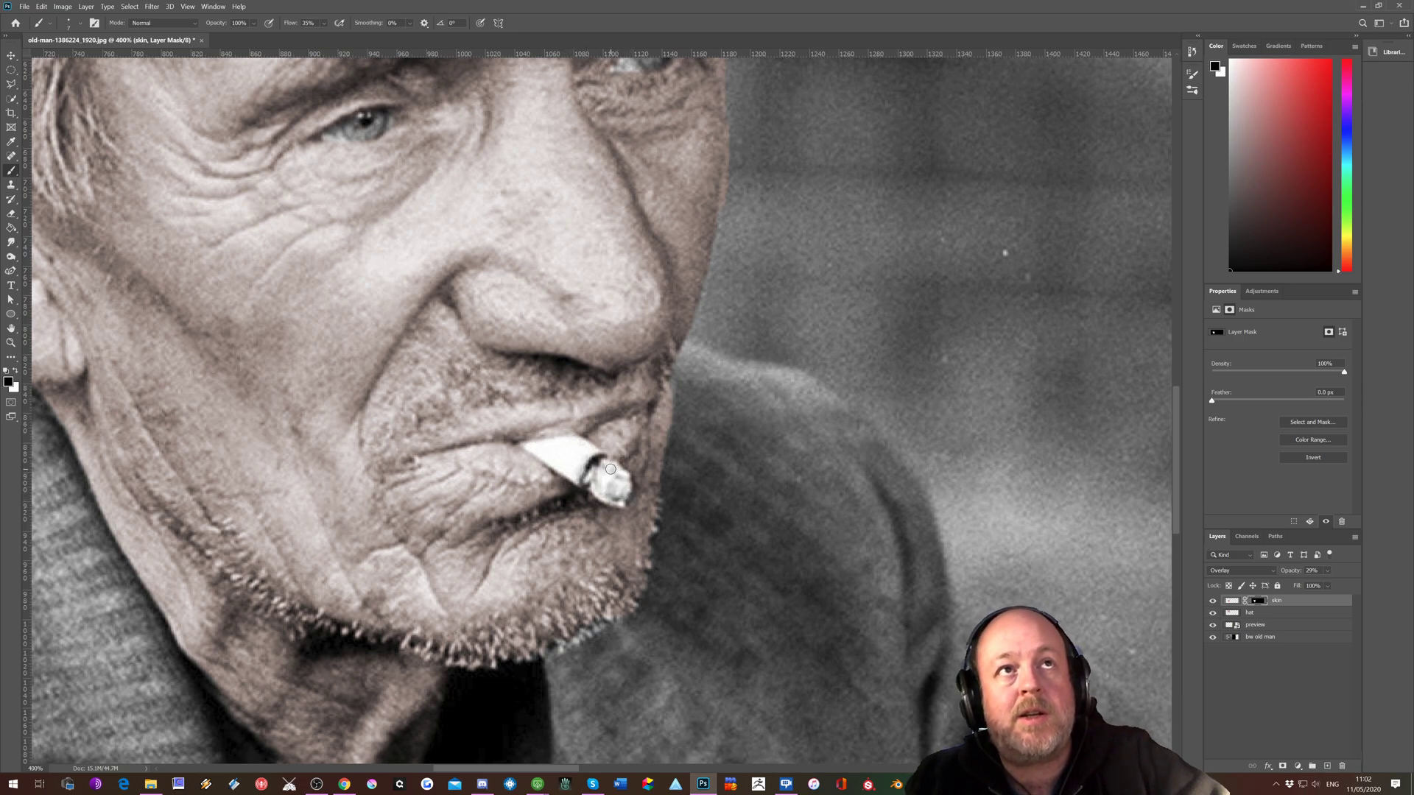
pyautogui.scroll(-5, 610, 469)
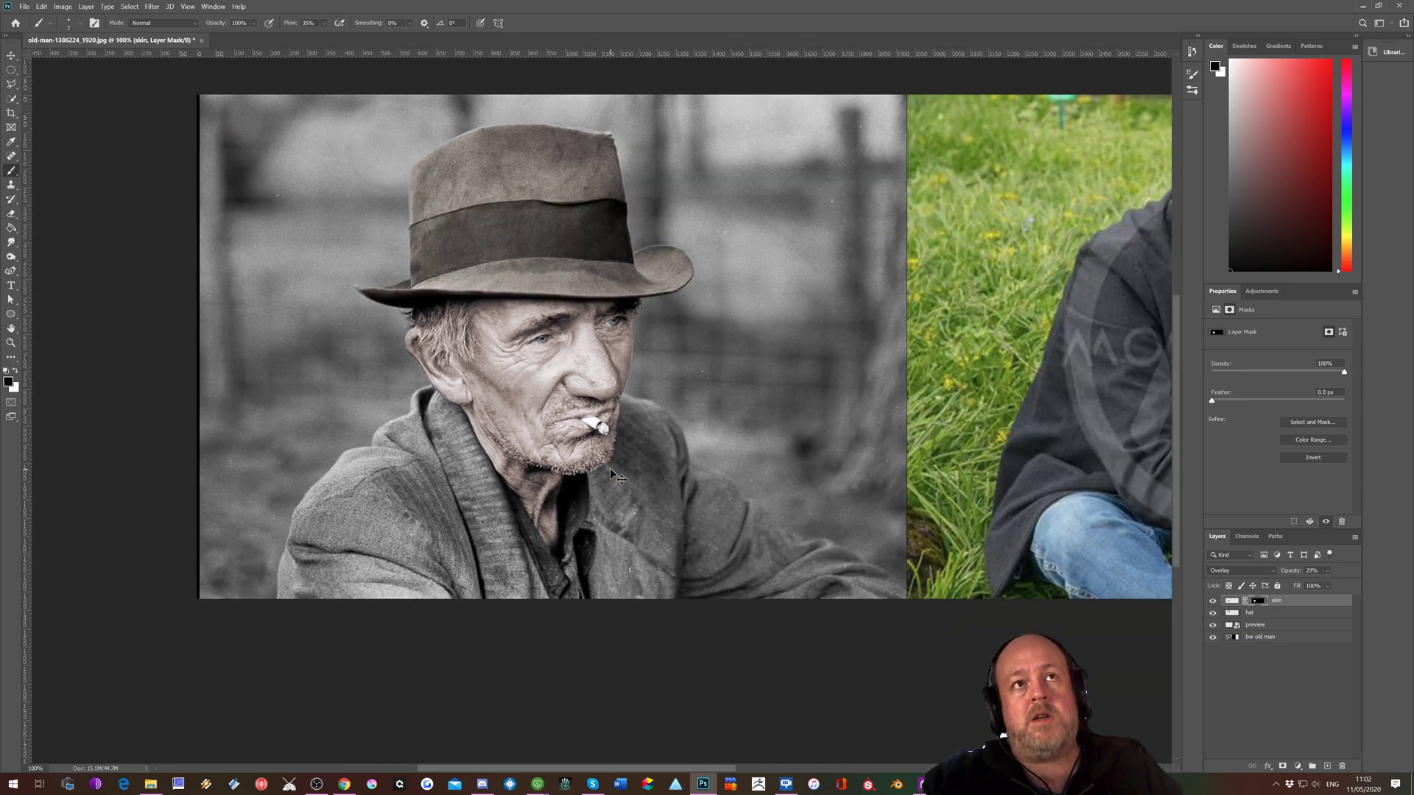
pyautogui.scroll(1, 610, 469)
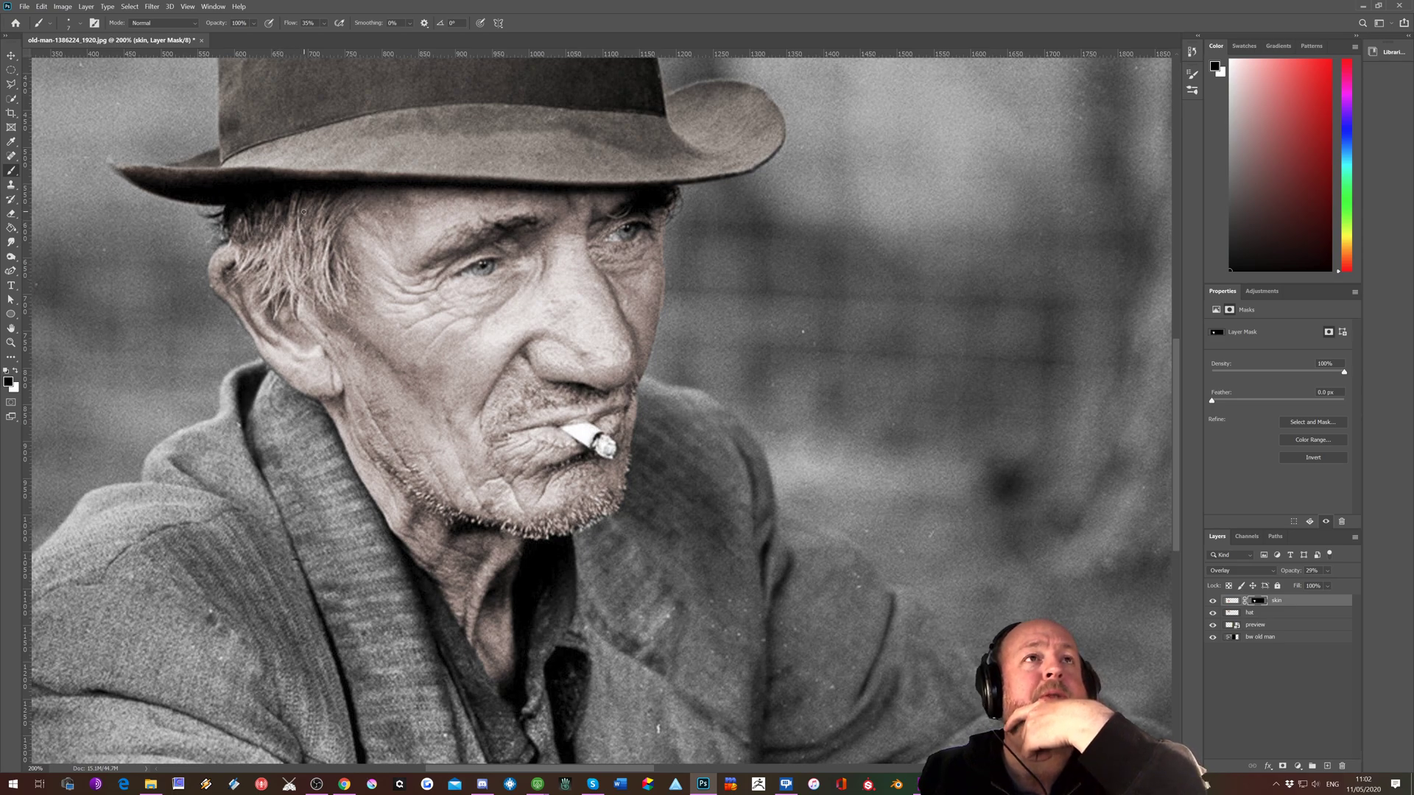
# Paint black on the skin layer's mask over the grey hair beside the ear, adjusting the brush size, to remove its skin tint.
pyautogui.press(']')
pyautogui.press(']')
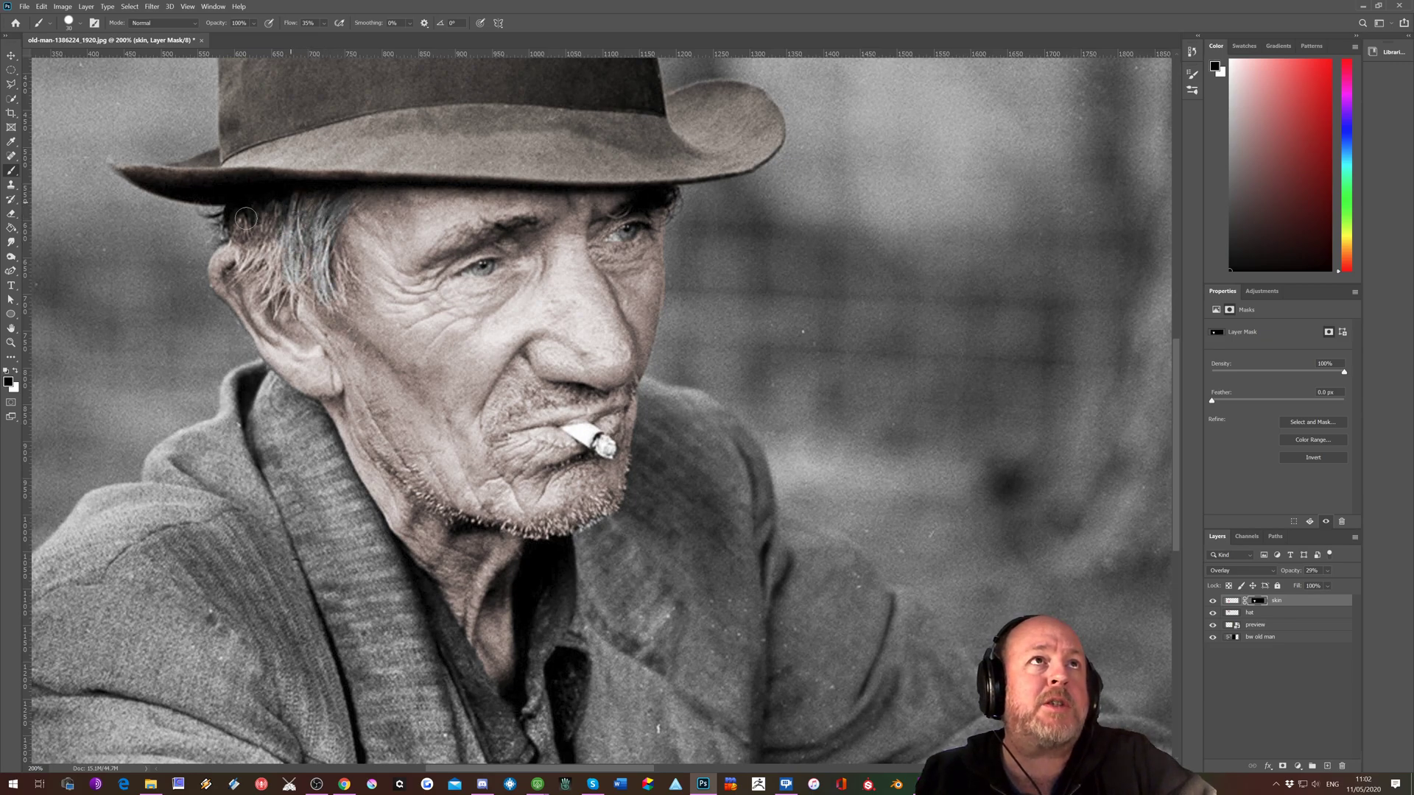
pyautogui.press('[')
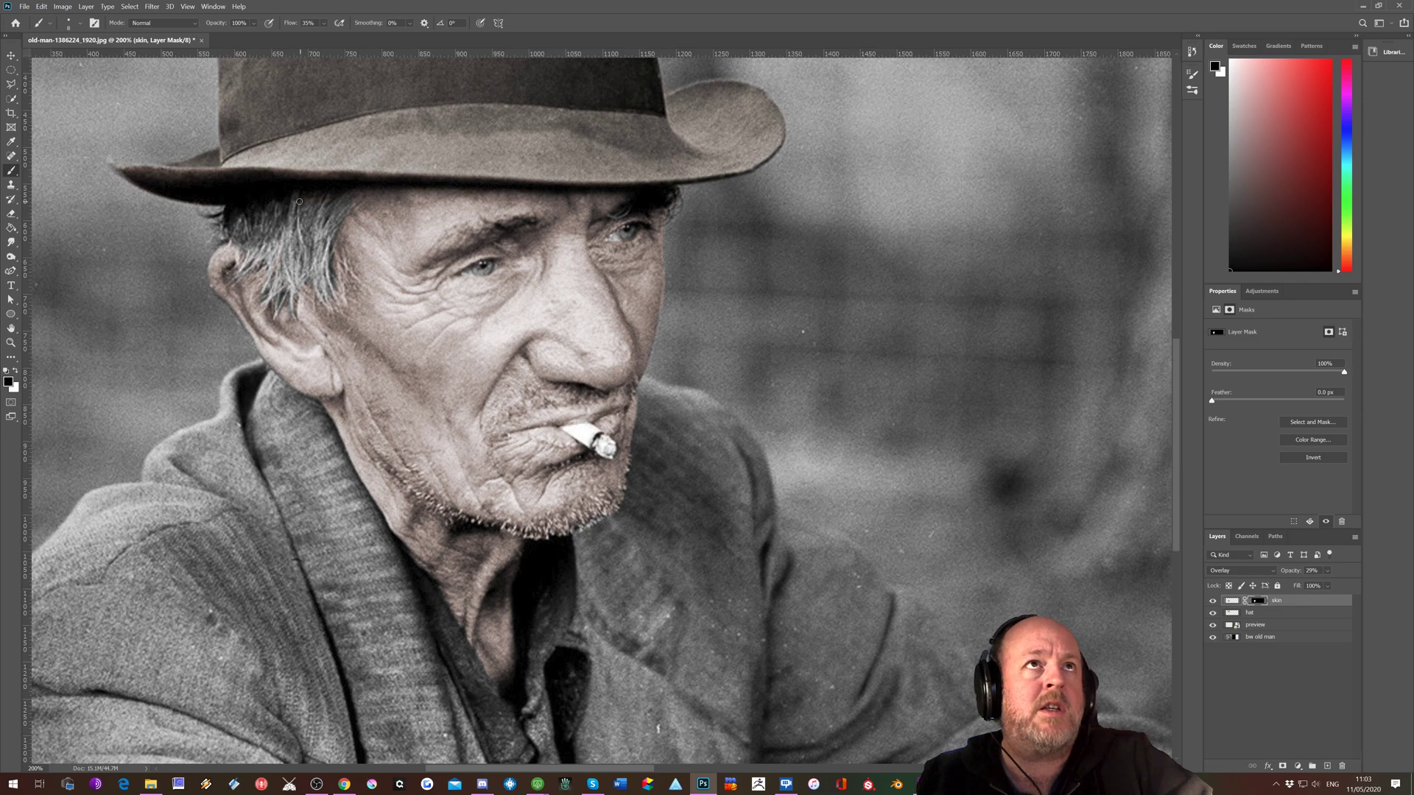
pyautogui.hotkey('ctrl', '-')
pyautogui.hotkey('ctrl', '-')
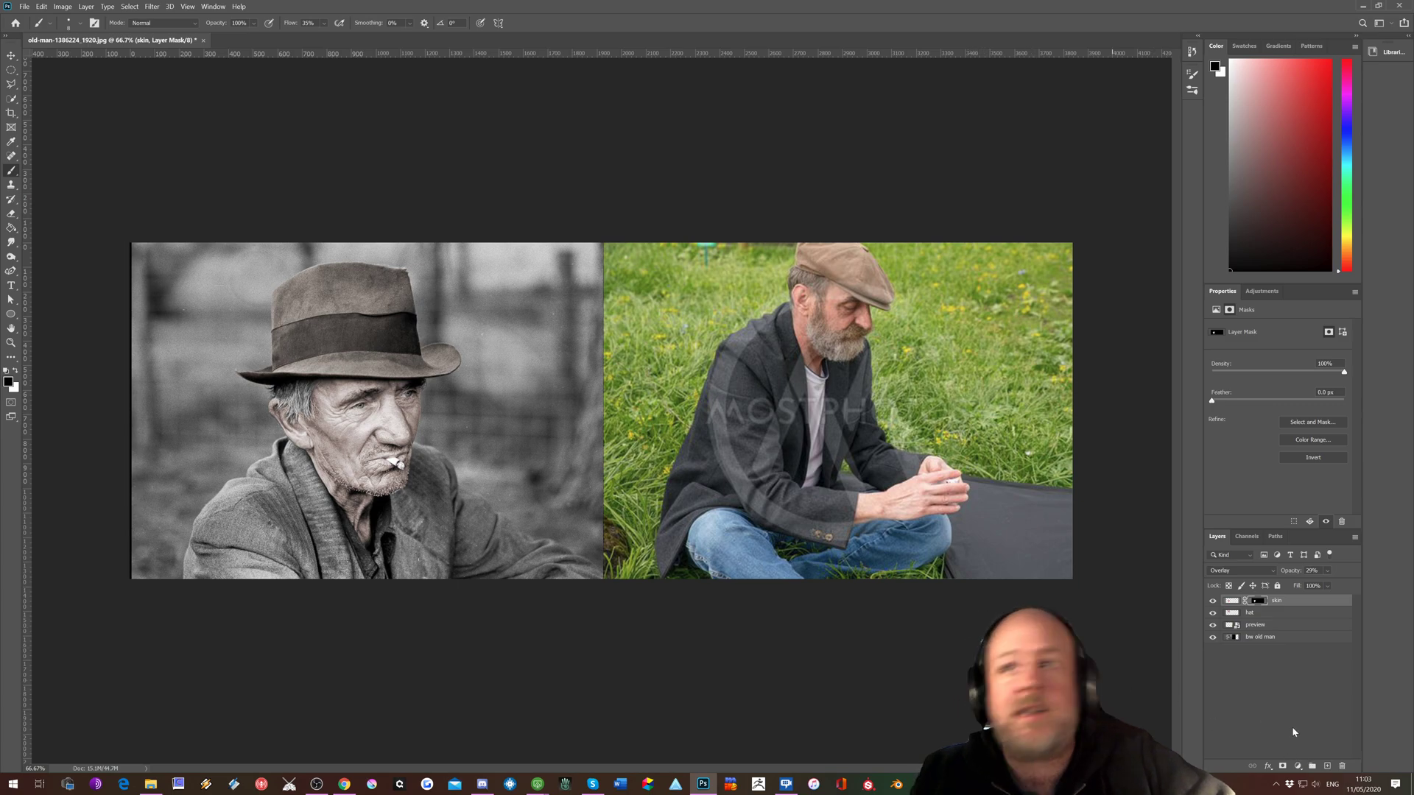
# Add a new layer above the skin layer and name it jacket.
pyautogui.click(1327, 766)
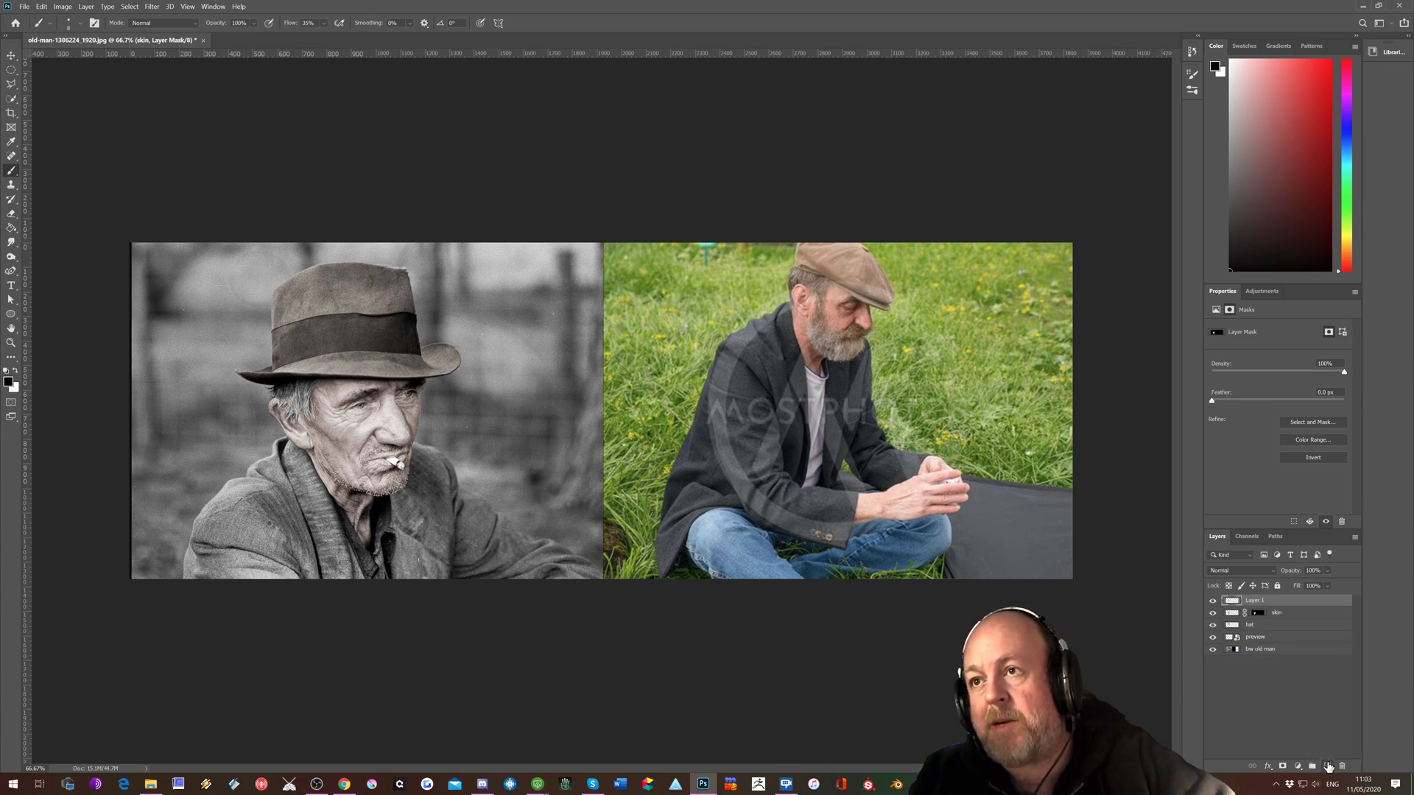
pyautogui.doubleClick(1255, 600)
pyautogui.write('l')
pyautogui.write('acket')
pyautogui.press('Return')
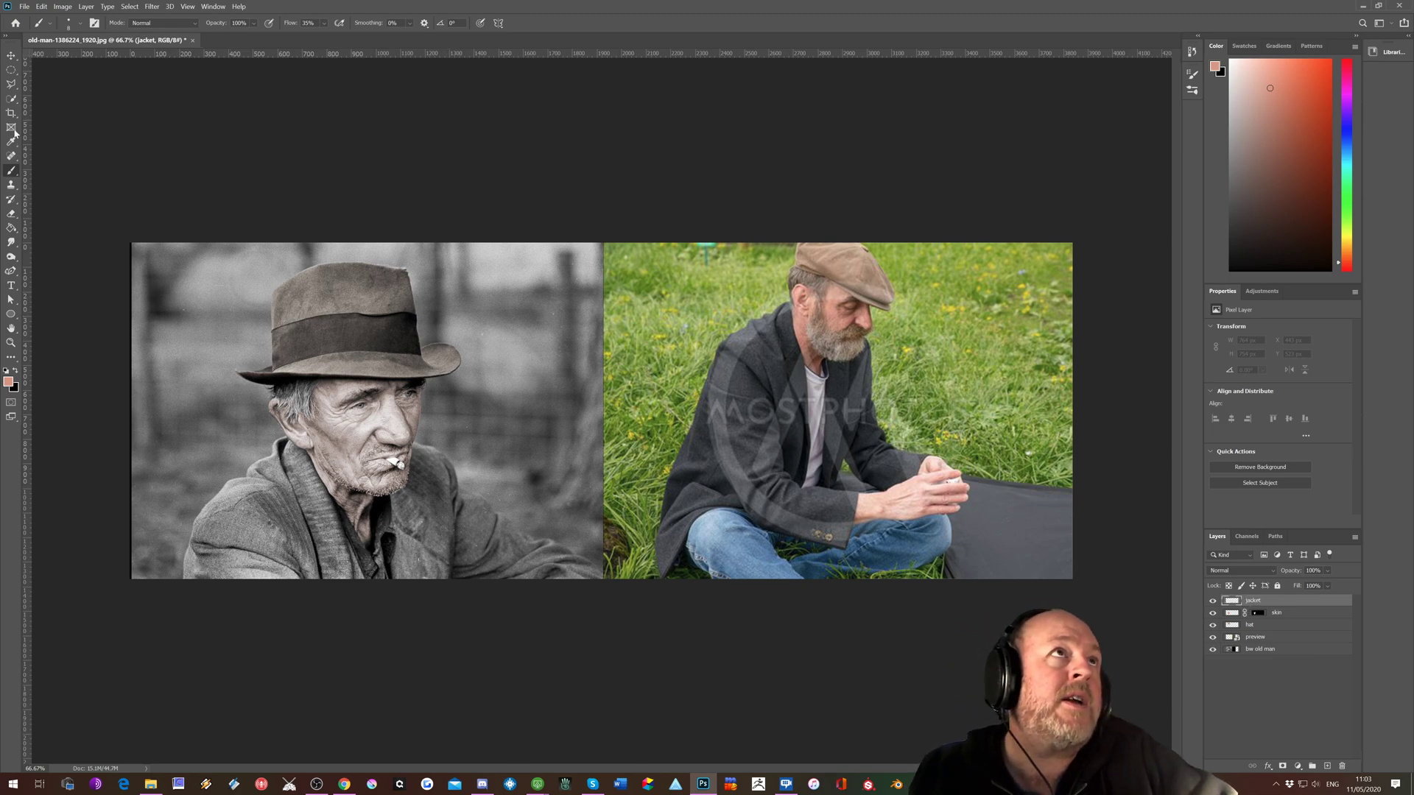
# Select the old man's jacket with an enlarged Quick Selection brush and subtract the background spill beside the far sleeve.
pyautogui.click(11, 99)
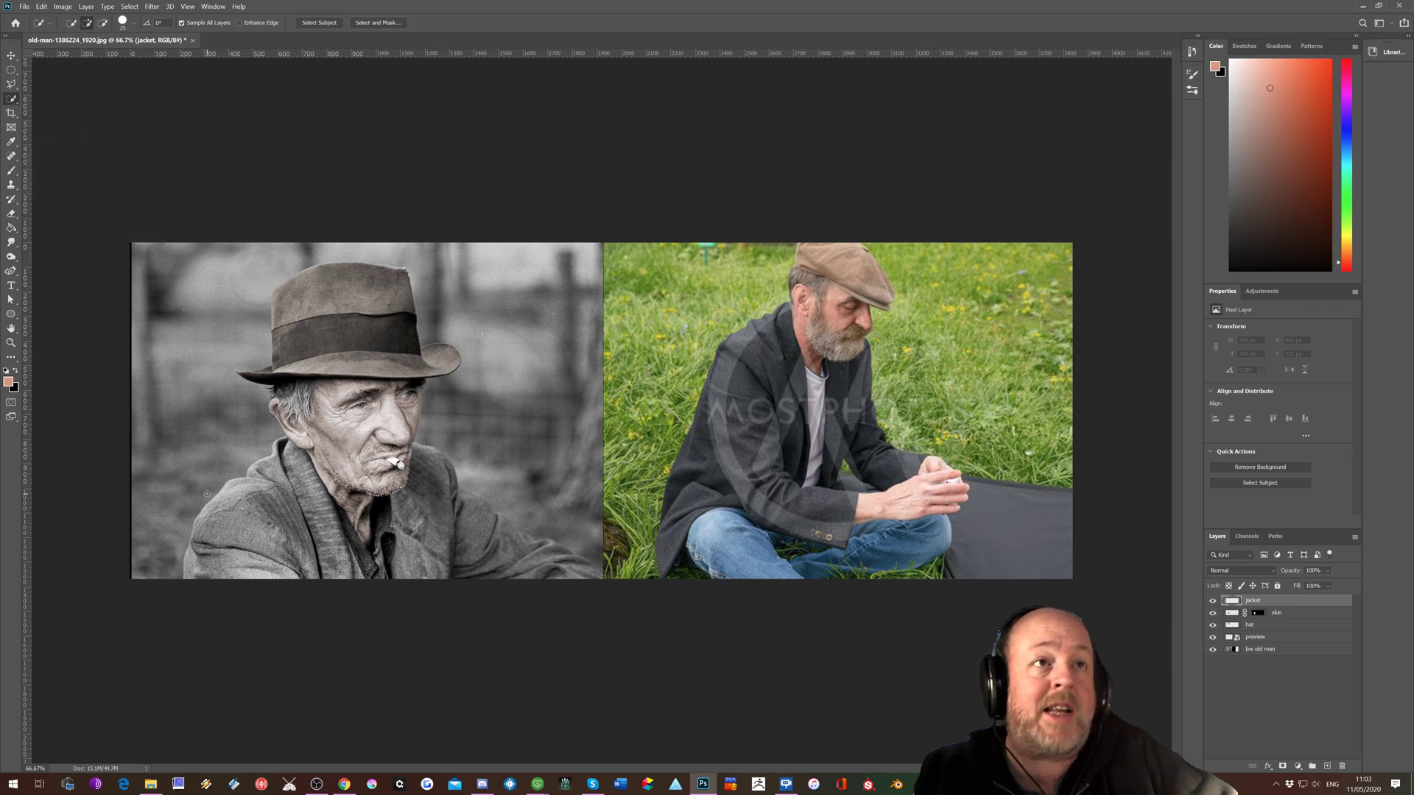
pyautogui.press(']')
pyautogui.press(']')
pyautogui.press(']')
pyautogui.press(']')
pyautogui.press(']')
pyautogui.moveTo(200, 569)
pyautogui.mouseDown()
pyautogui.moveTo(305, 530)
pyautogui.moveTo(248, 469)
pyautogui.moveTo(207, 508)
pyautogui.moveTo(291, 446)
pyautogui.moveTo(327, 482)
pyautogui.moveTo(309, 497)
pyautogui.moveTo(368, 561)
pyautogui.moveTo(391, 563)
pyautogui.moveTo(417, 503)
pyautogui.moveTo(416, 451)
pyautogui.moveTo(476, 567)
pyautogui.moveTo(587, 582)
pyautogui.mouseUp()
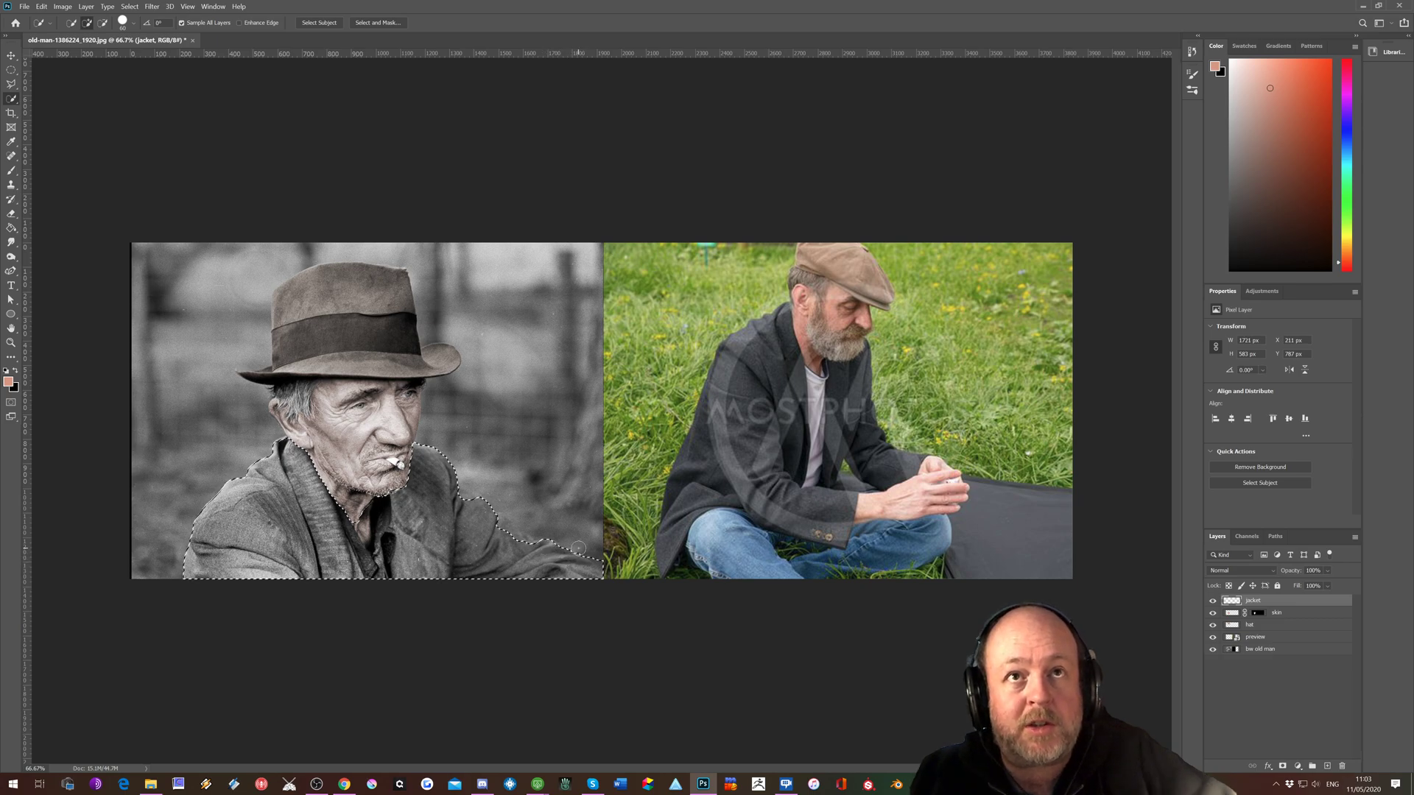
pyautogui.keyDown('alt'); pyautogui.click(595, 549); pyautogui.keyUp('alt')
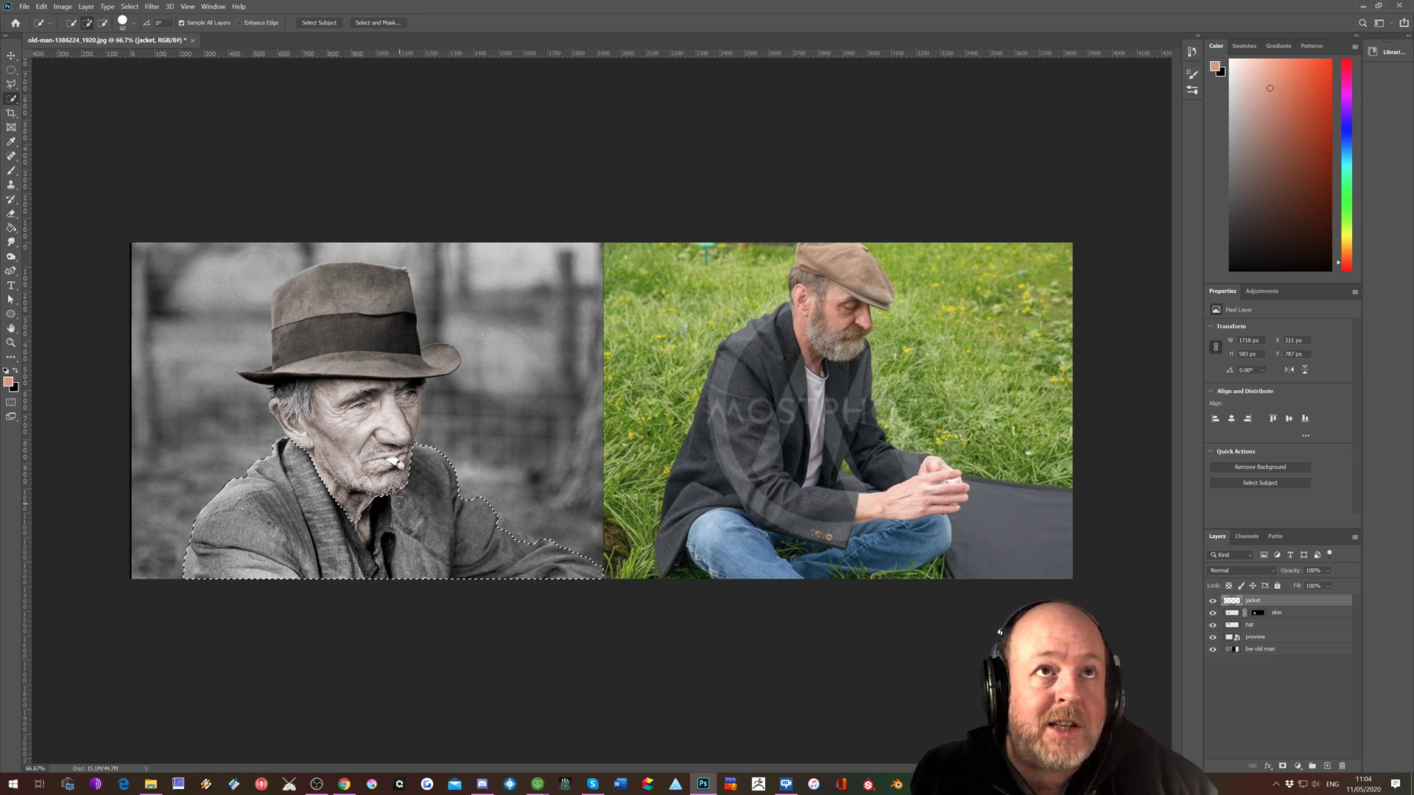
# Refine the jacket selection around the collar and beneath the chin with a smaller Quick Selection brush.
pyautogui.hotkey('ctrl', '+')
pyautogui.hotkey('ctrl', '+')
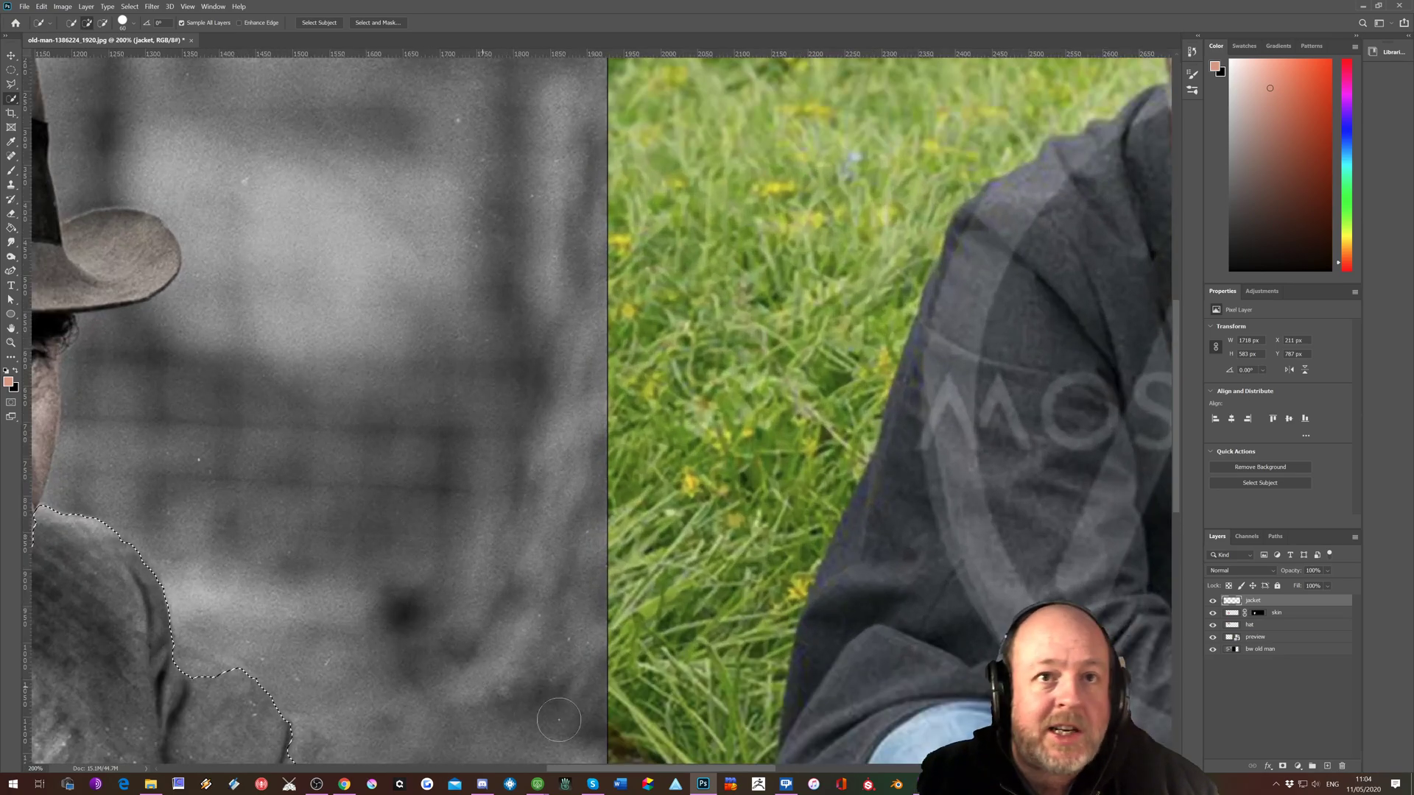
pyautogui.hscroll(-5, 501, 696)
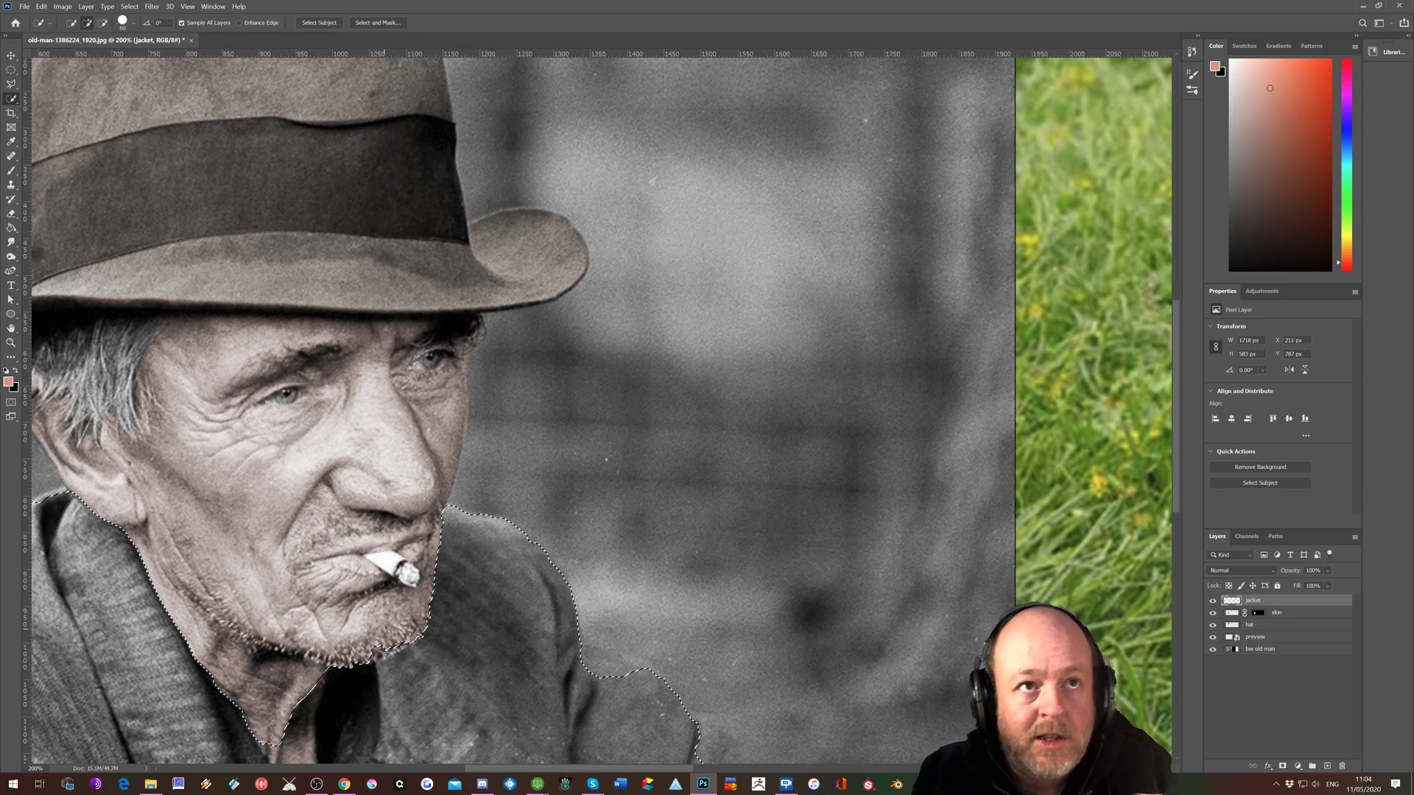
pyautogui.press('[')
pyautogui.press('[')
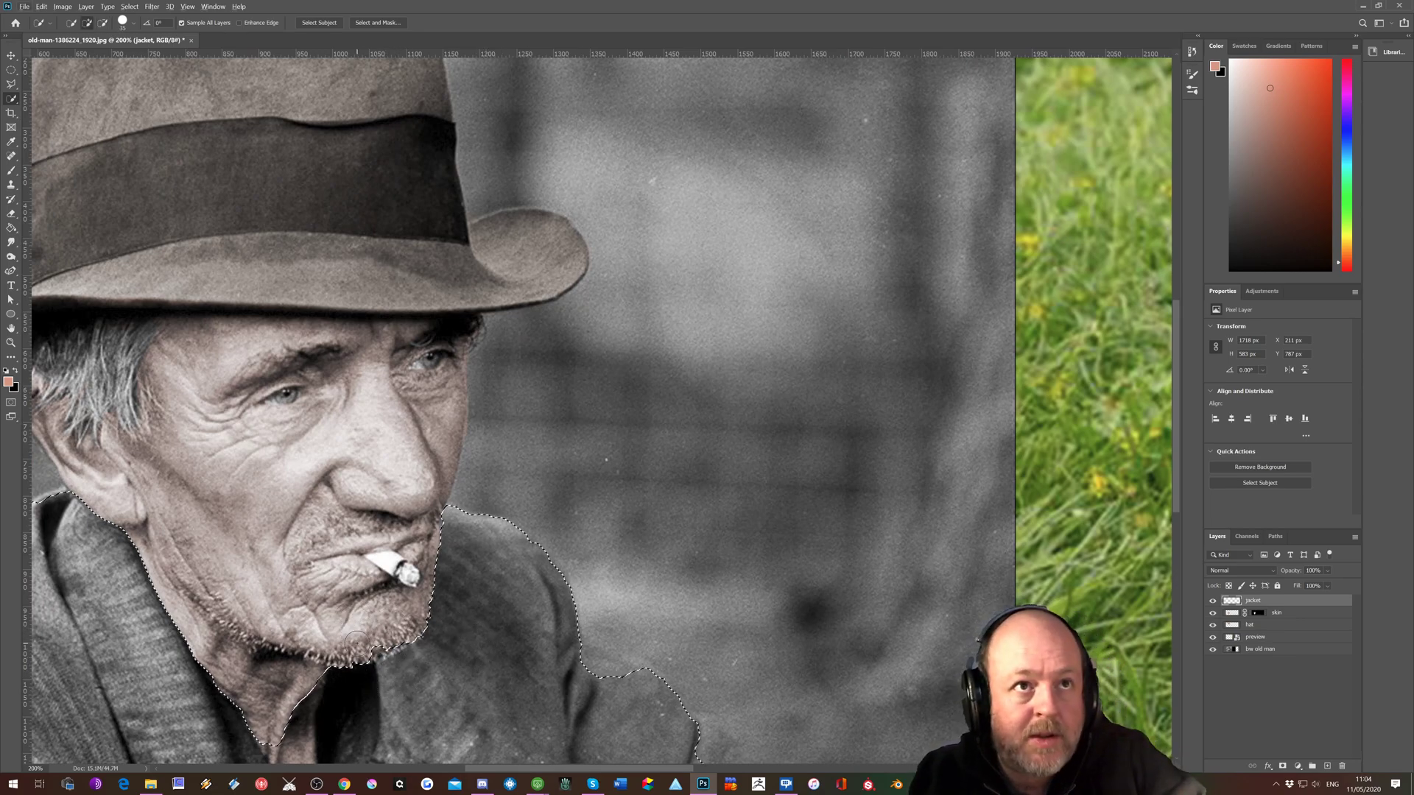
pyautogui.press('[')
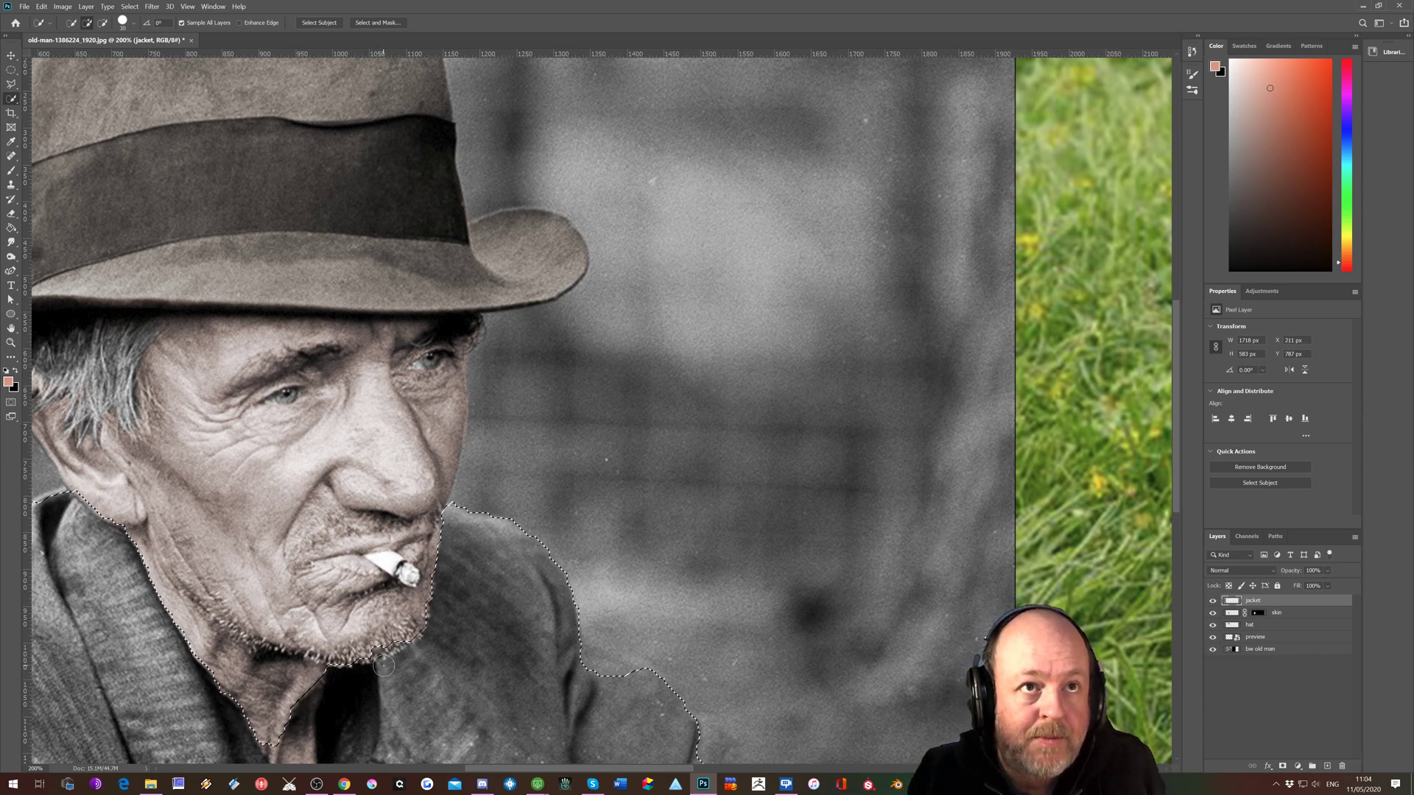
pyautogui.press('alt')
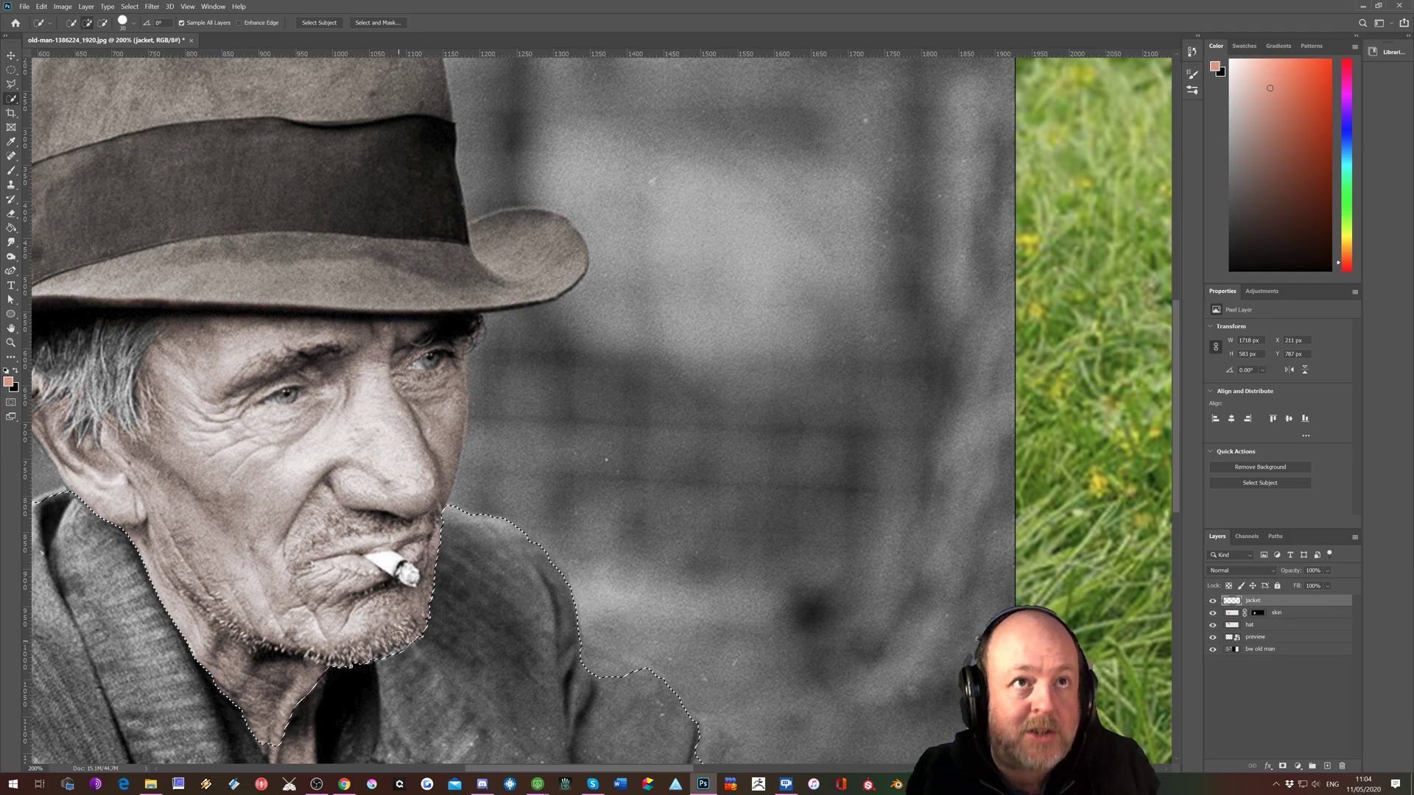
pyautogui.hotkey('ctrl', '-')
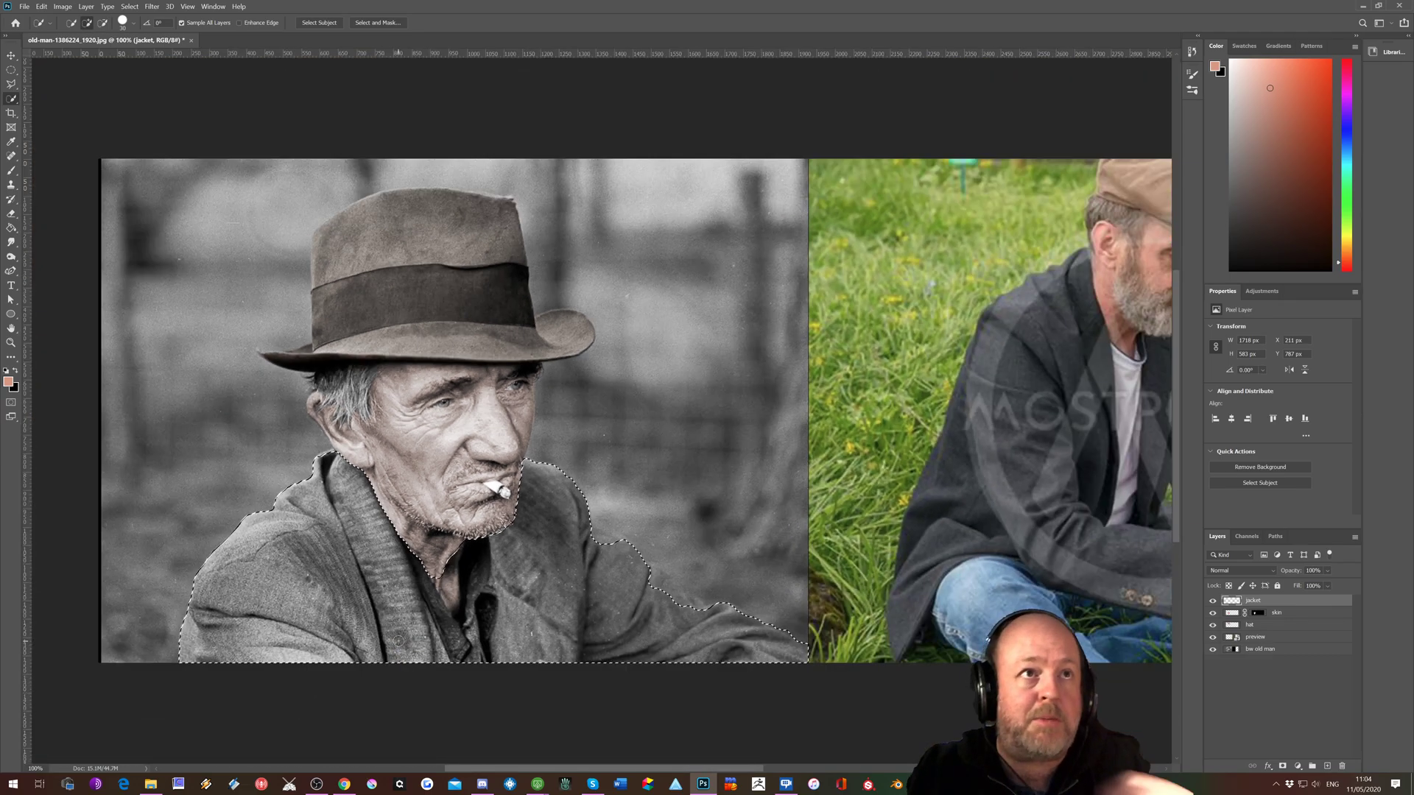
# Soften the jacket selection's edge in Select and Mask with slight smoothing and a 1.4 px feather, output as a selection.
pyautogui.click(354, 23)
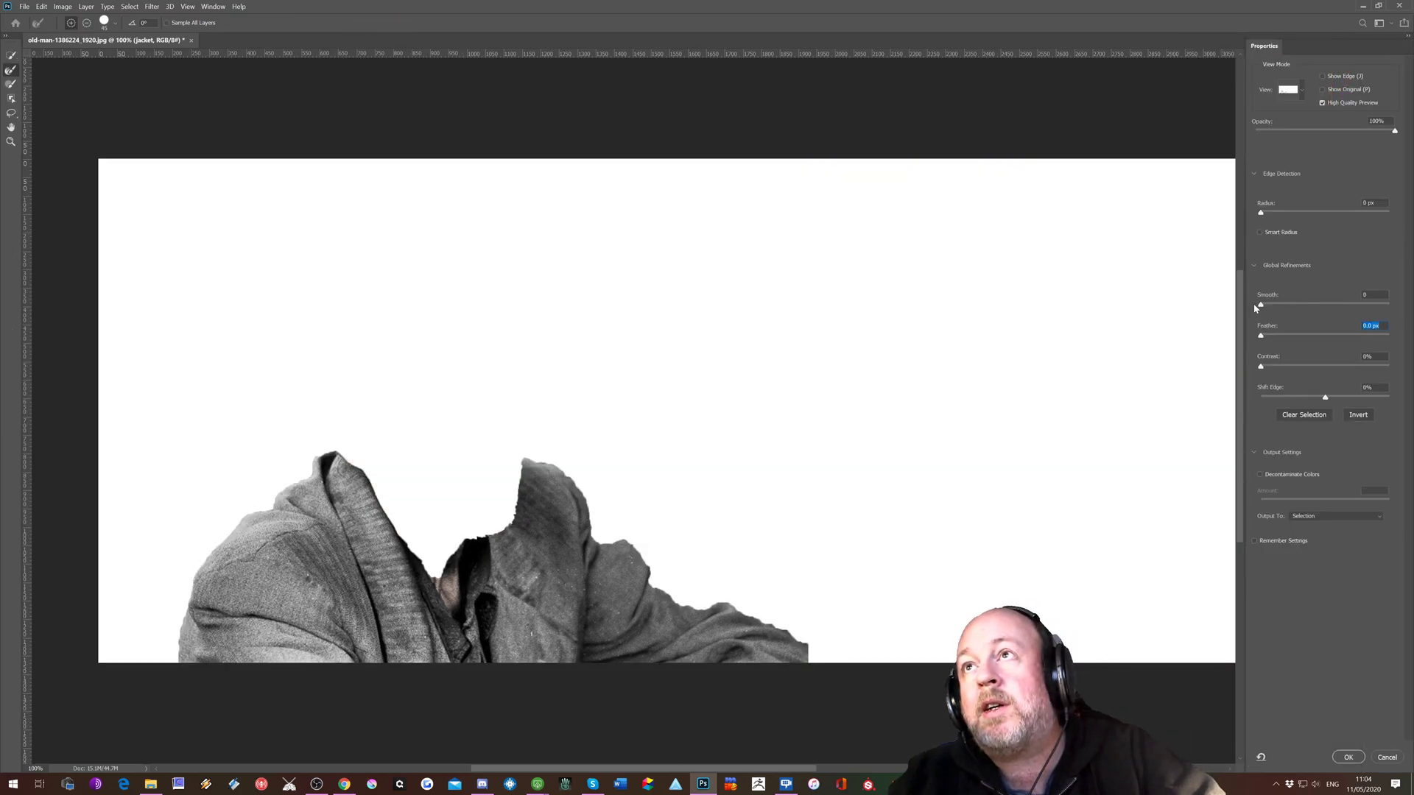
pyautogui.click(1272, 305)
pyautogui.moveTo(1263, 335); pyautogui.dragTo(1270, 335)
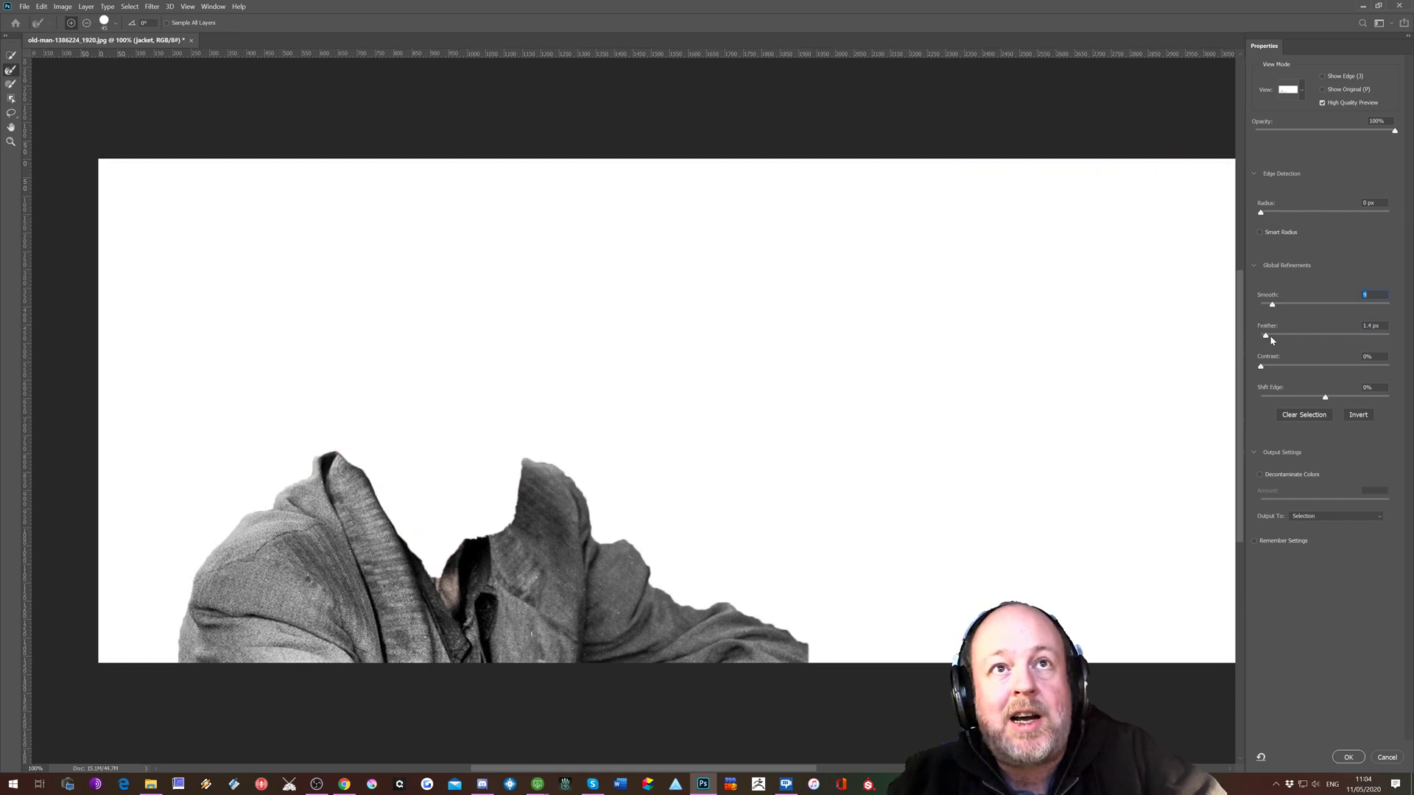
pyautogui.click(1349, 757)
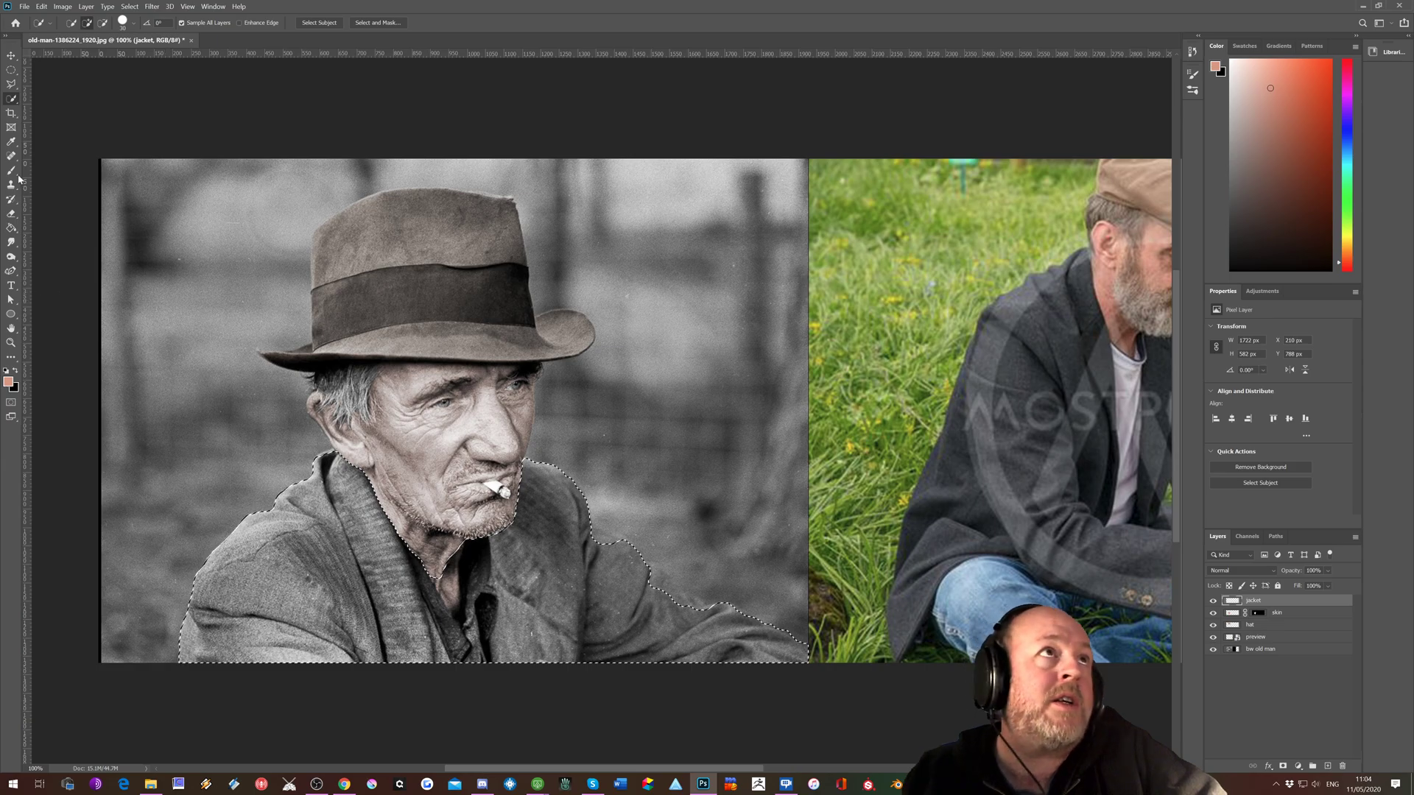
# Try filling the jacket selection with the dark grey sampled from the reference man's jacket.
pyautogui.press('i')
pyautogui.moveTo(1035, 364)
pyautogui.mouseDown()
pyautogui.moveTo(1004, 372)
pyautogui.moveTo(1008, 442)
pyautogui.moveTo(983, 465)
pyautogui.moveTo(939, 463)
pyautogui.moveTo(1008, 355)
pyautogui.mouseUp()
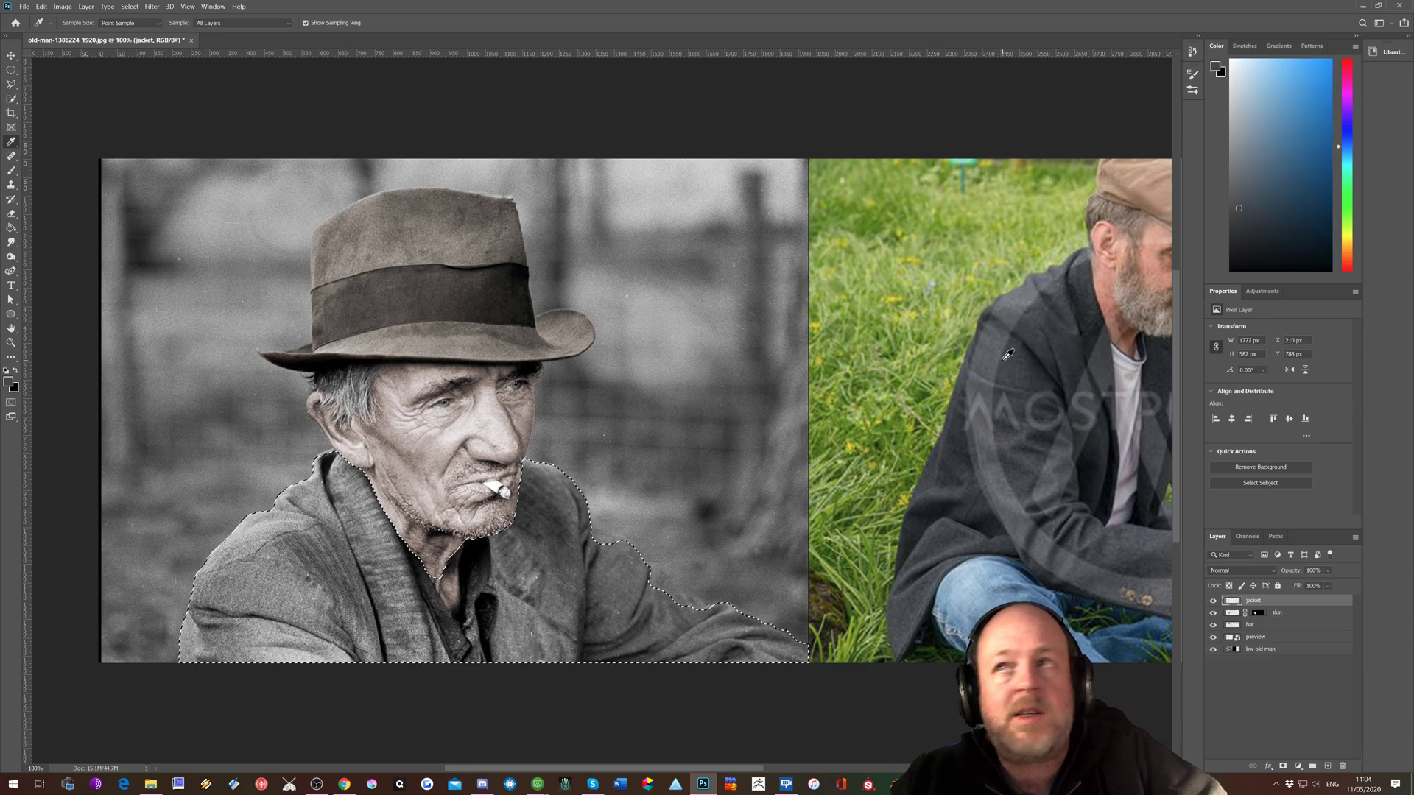
pyautogui.click(11, 228)
pyautogui.click(366, 594)
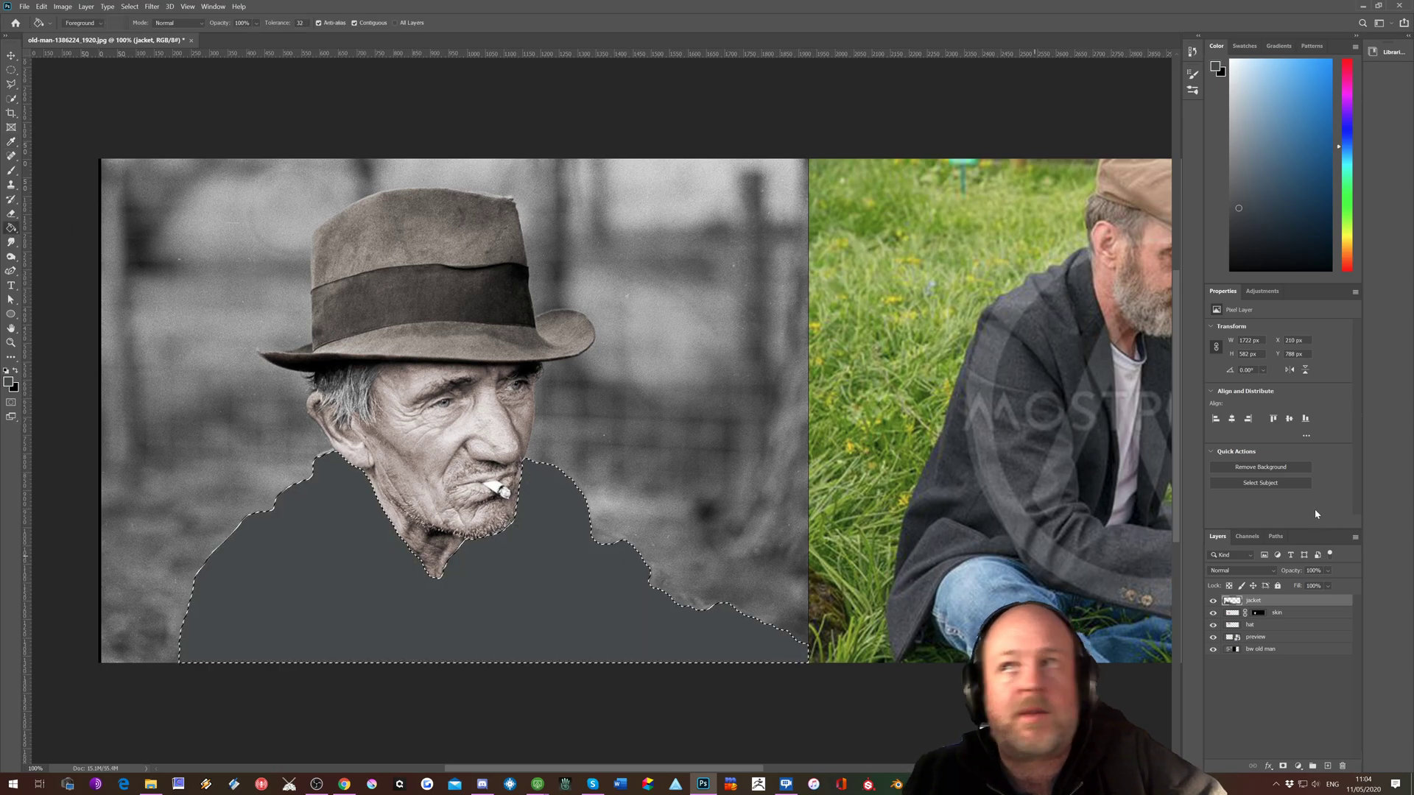
# Try blending the grey jacket fill as Overlay at reduced opacity, and undo the fill and its blending.
pyautogui.click(1240, 571)
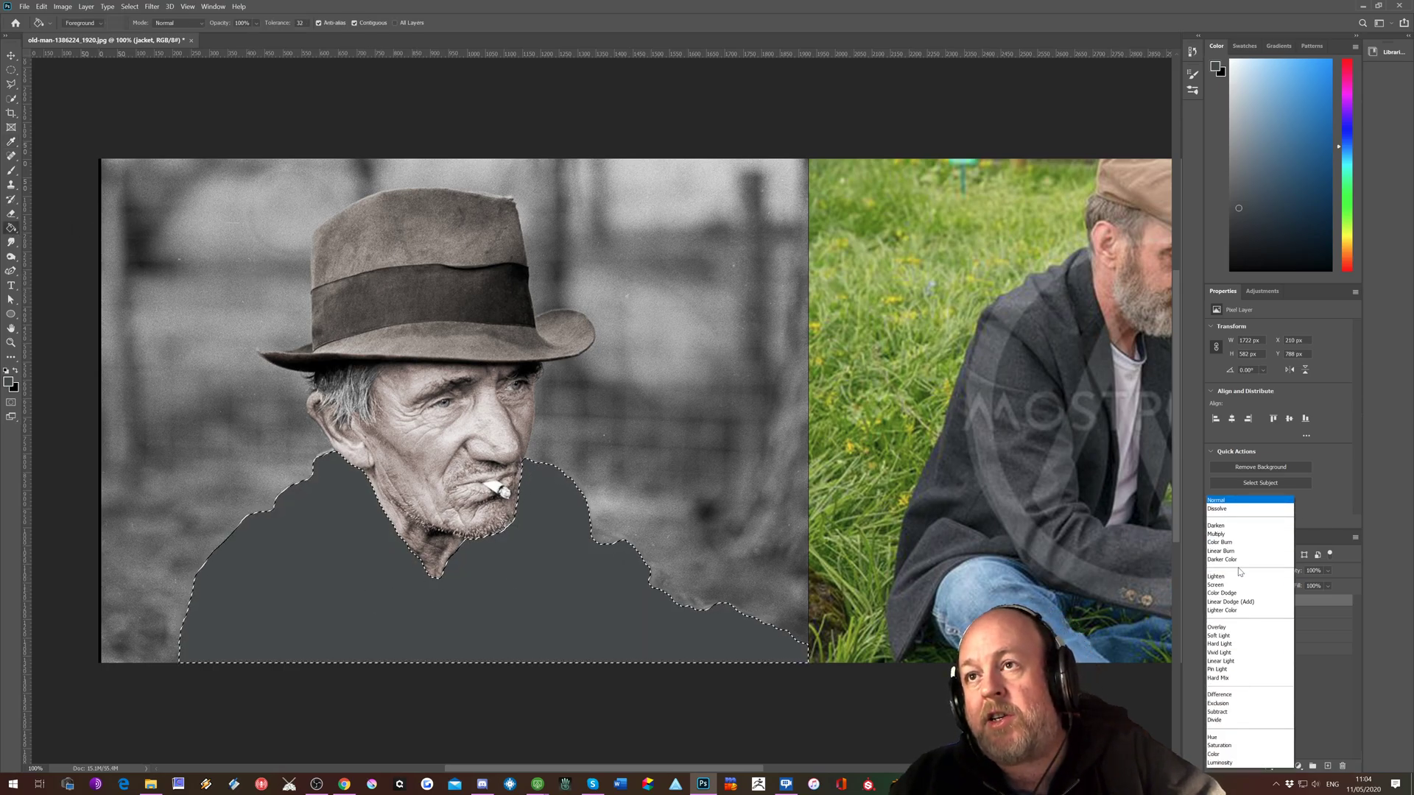
pyautogui.click(1226, 627)
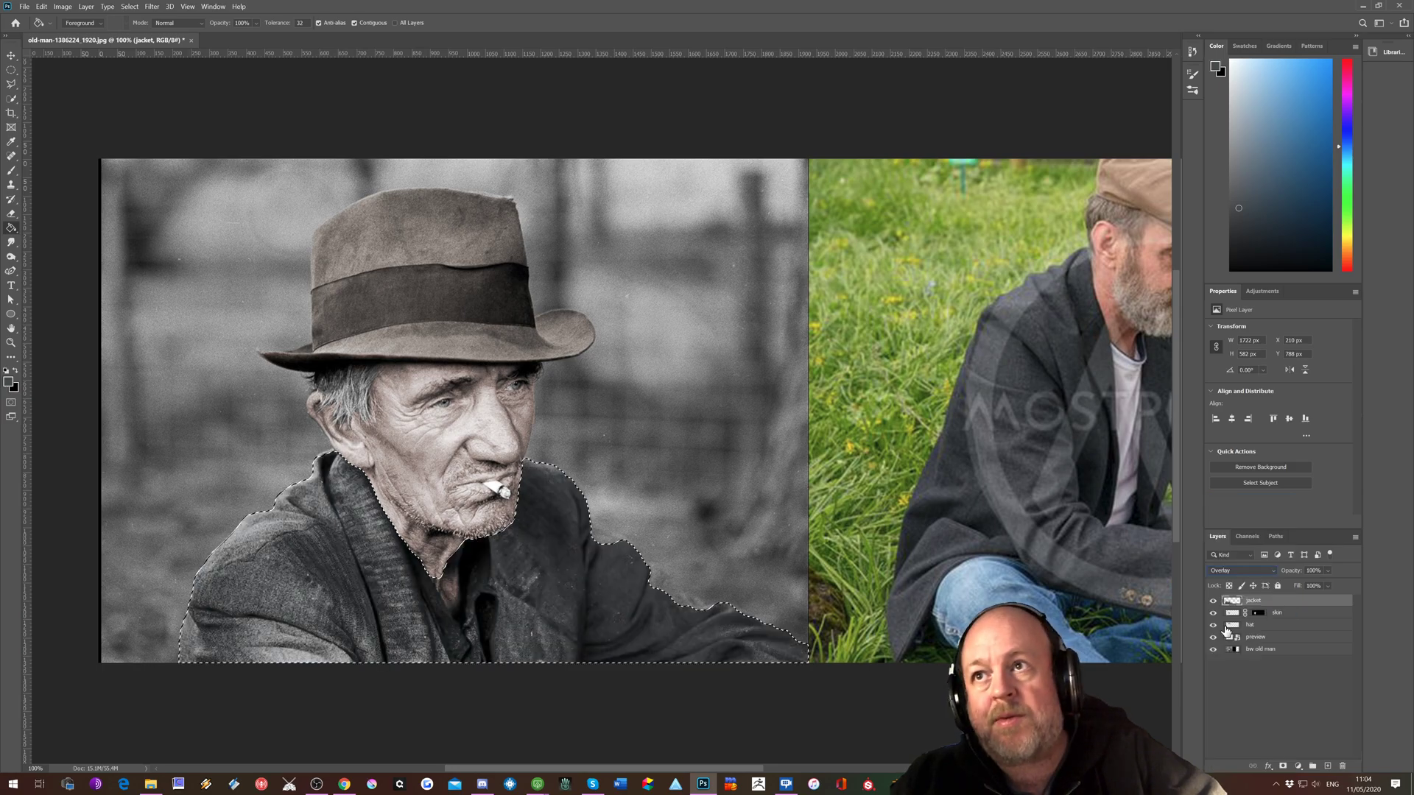
pyautogui.moveTo(1317, 585); pyautogui.dragTo(1309, 586)
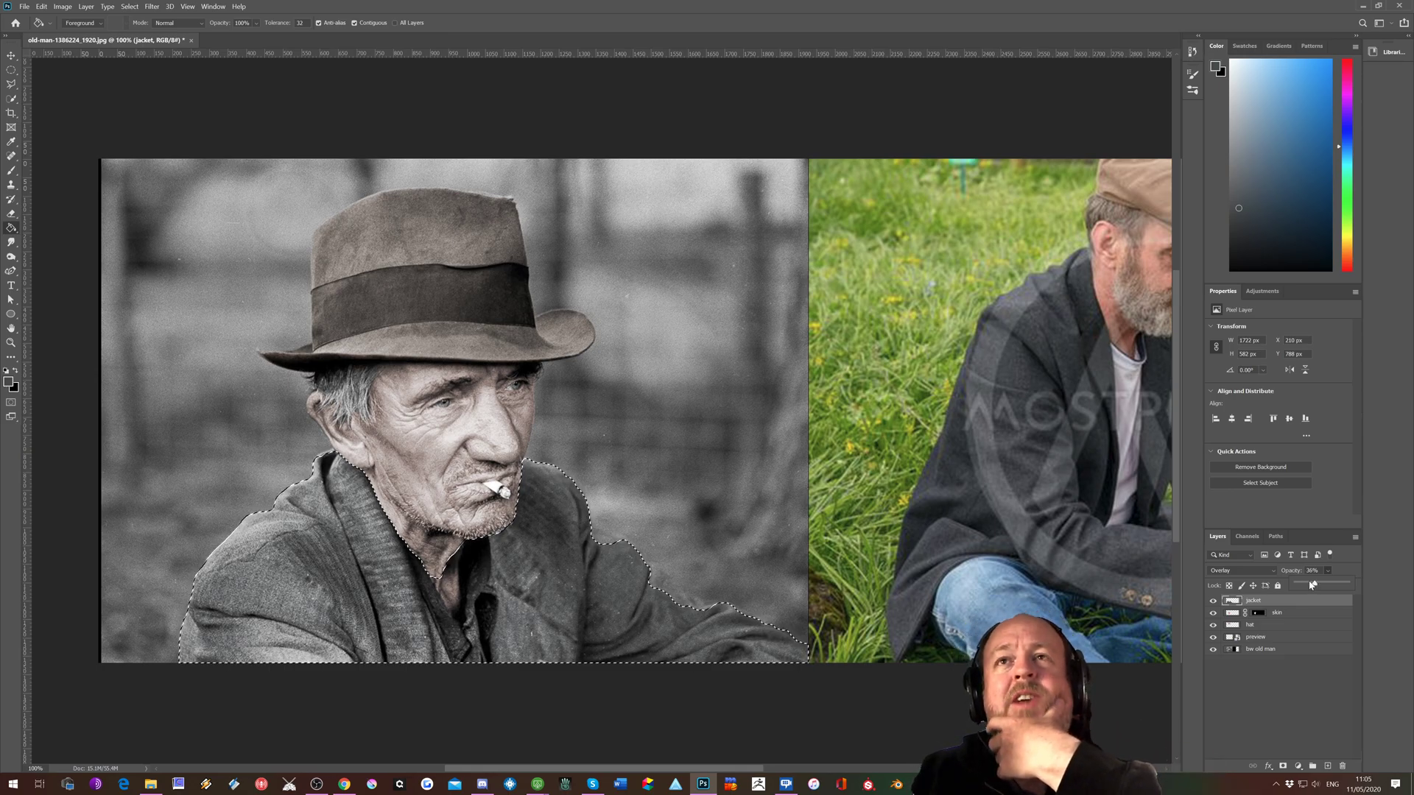
pyautogui.hotkey('ctrl', 'z')
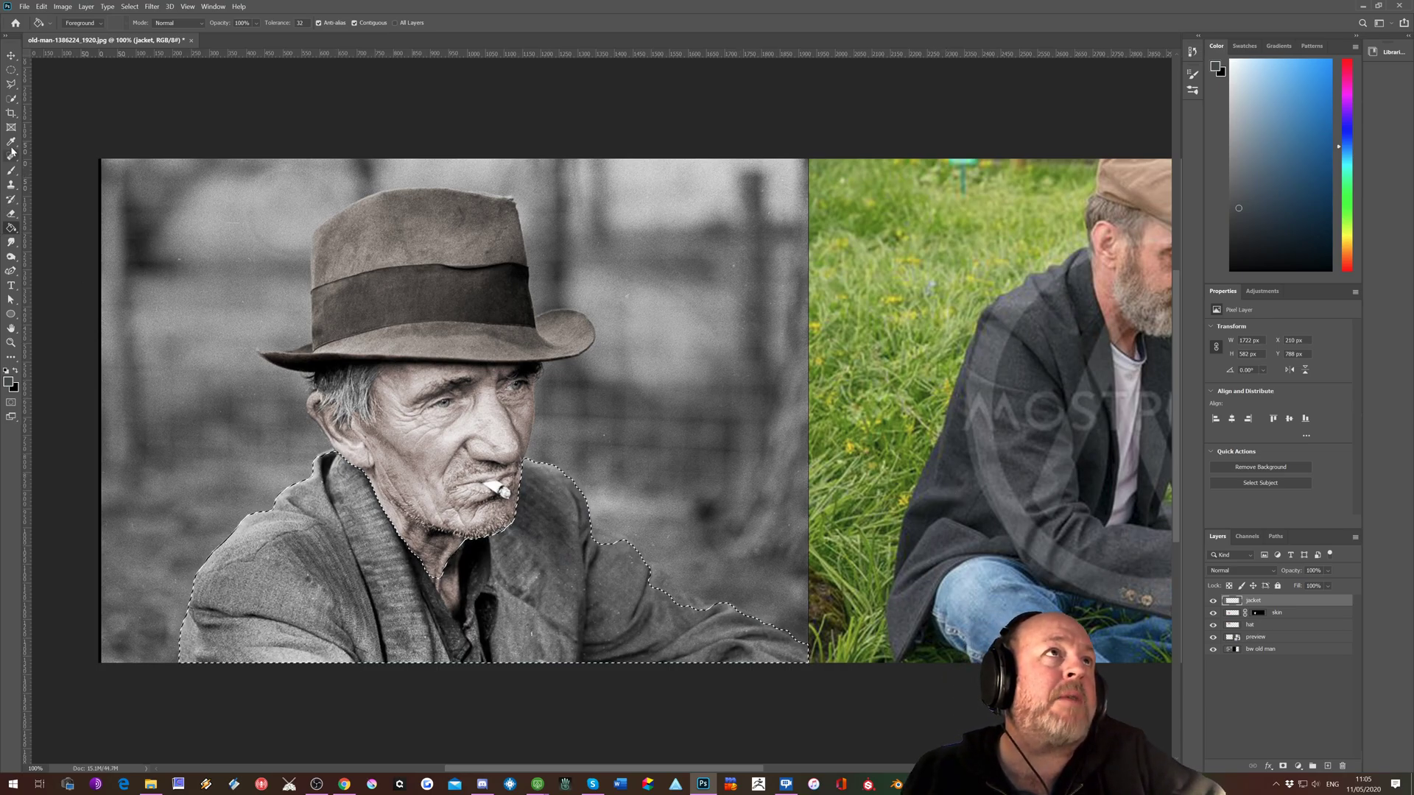
# Sample a dark blue from the reference man's jeans and fill the jacket selection with it.
pyautogui.click(12, 142)
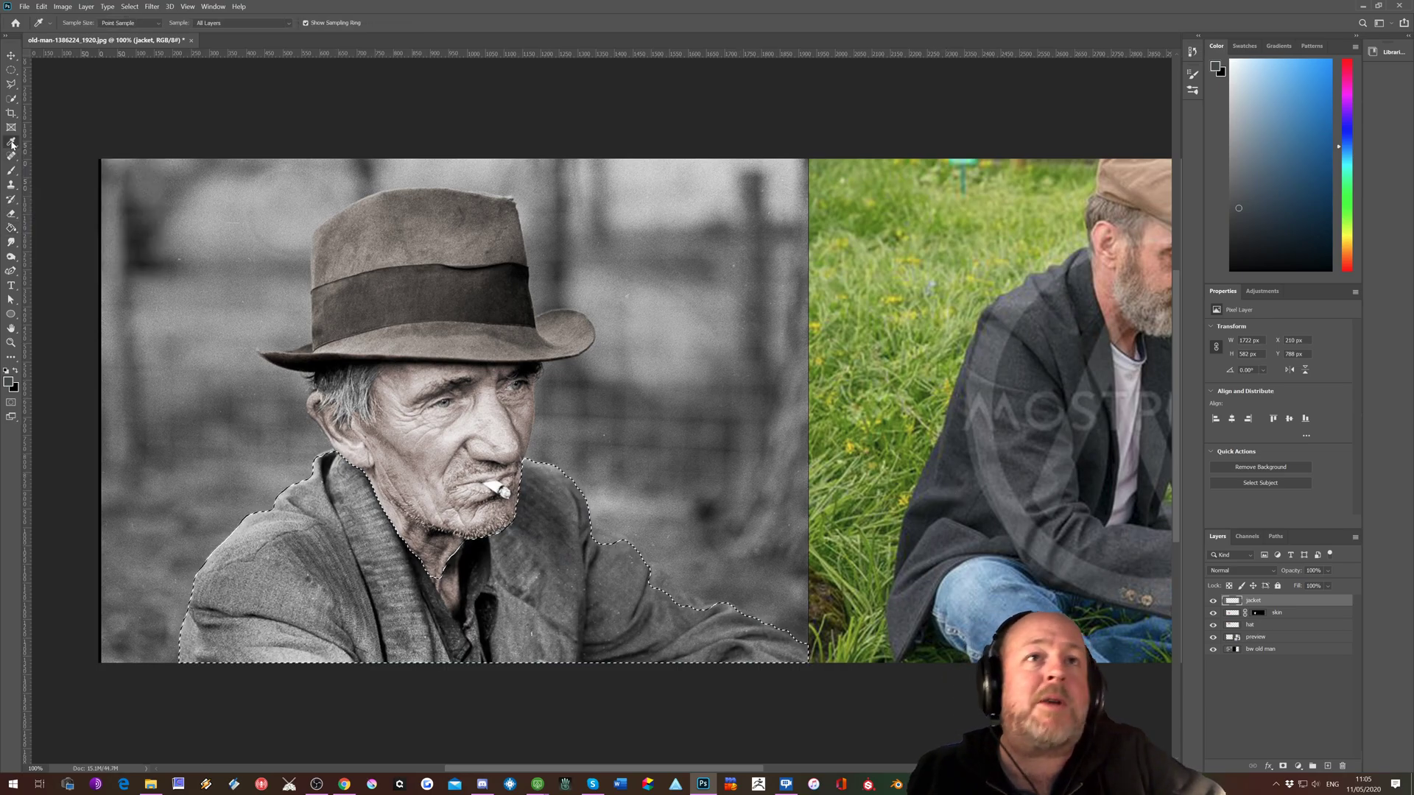
pyautogui.moveTo(925, 556); pyautogui.dragTo(1024, 560)
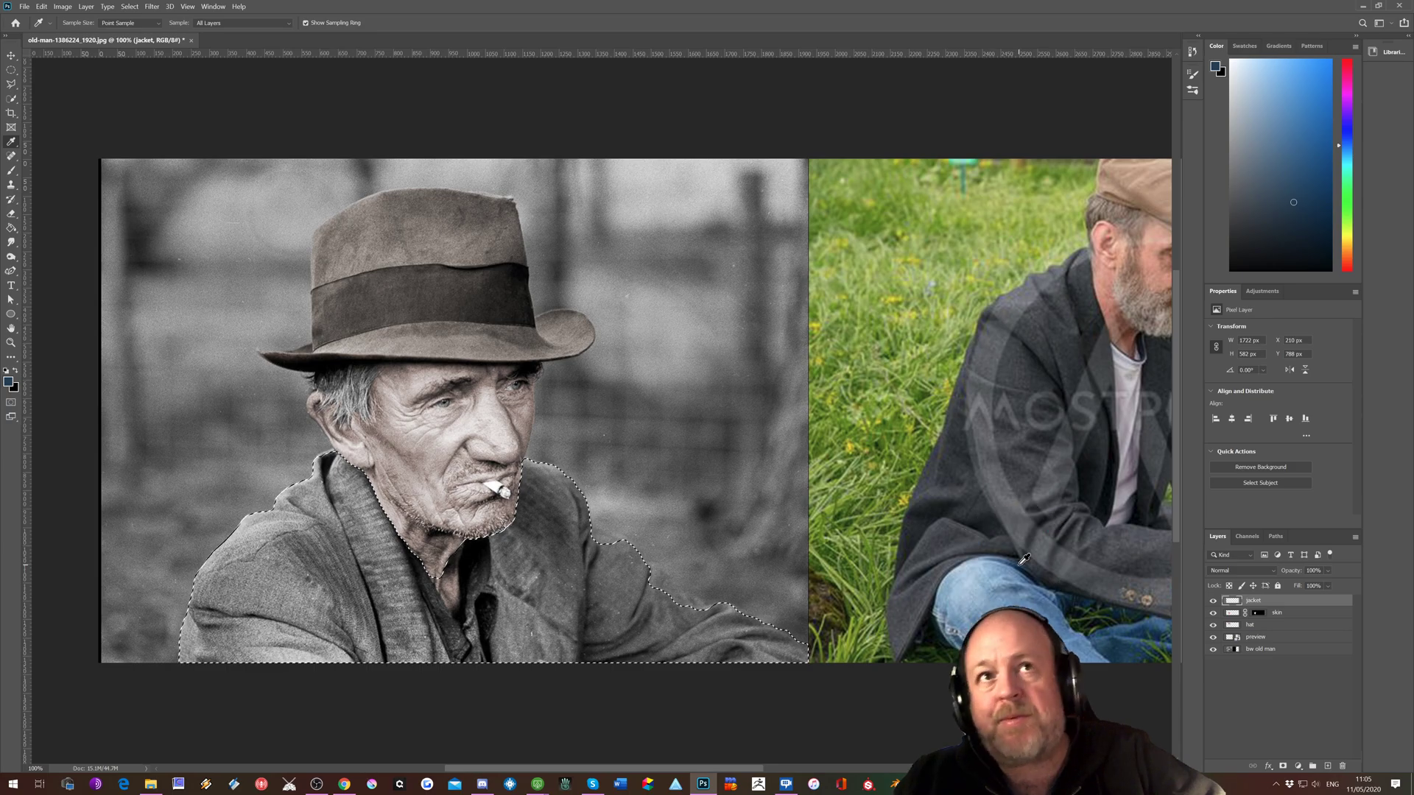
pyautogui.press('g')
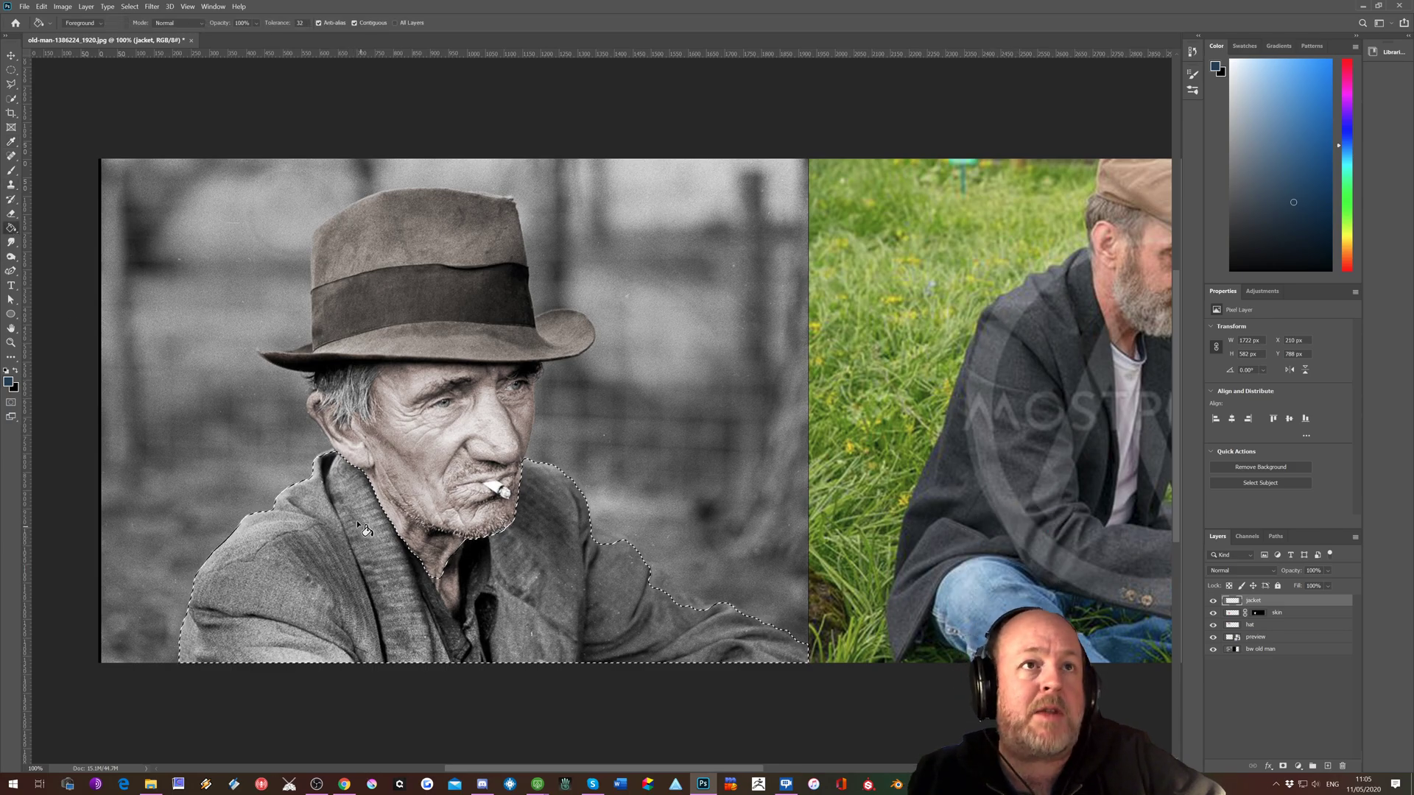
pyautogui.click(354, 528)
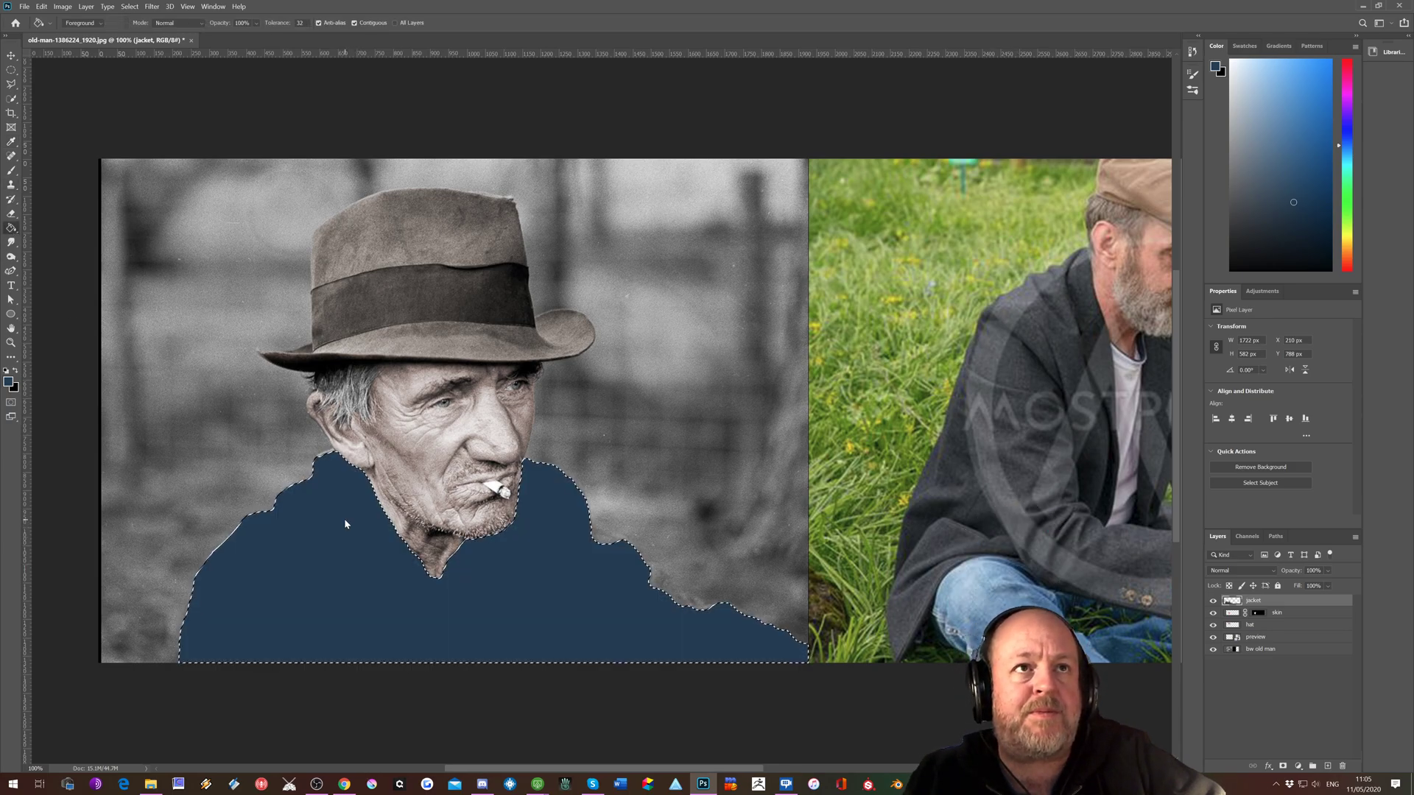
# Blend the jacket layer as Overlay at 29% opacity and clear the selection.
pyautogui.click(1242, 571)
pyautogui.click(1213, 632)
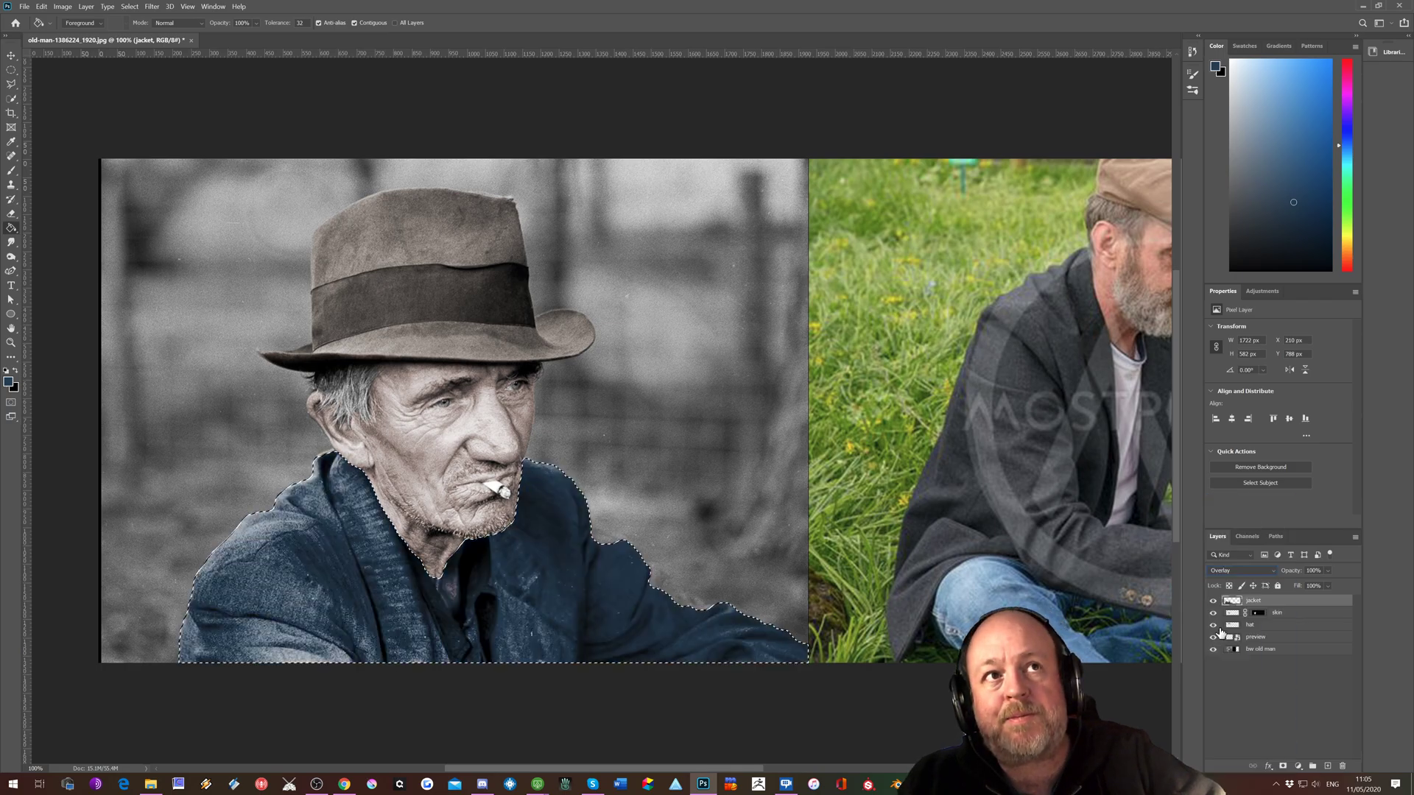
pyautogui.moveTo(1317, 586); pyautogui.dragTo(1313, 587)
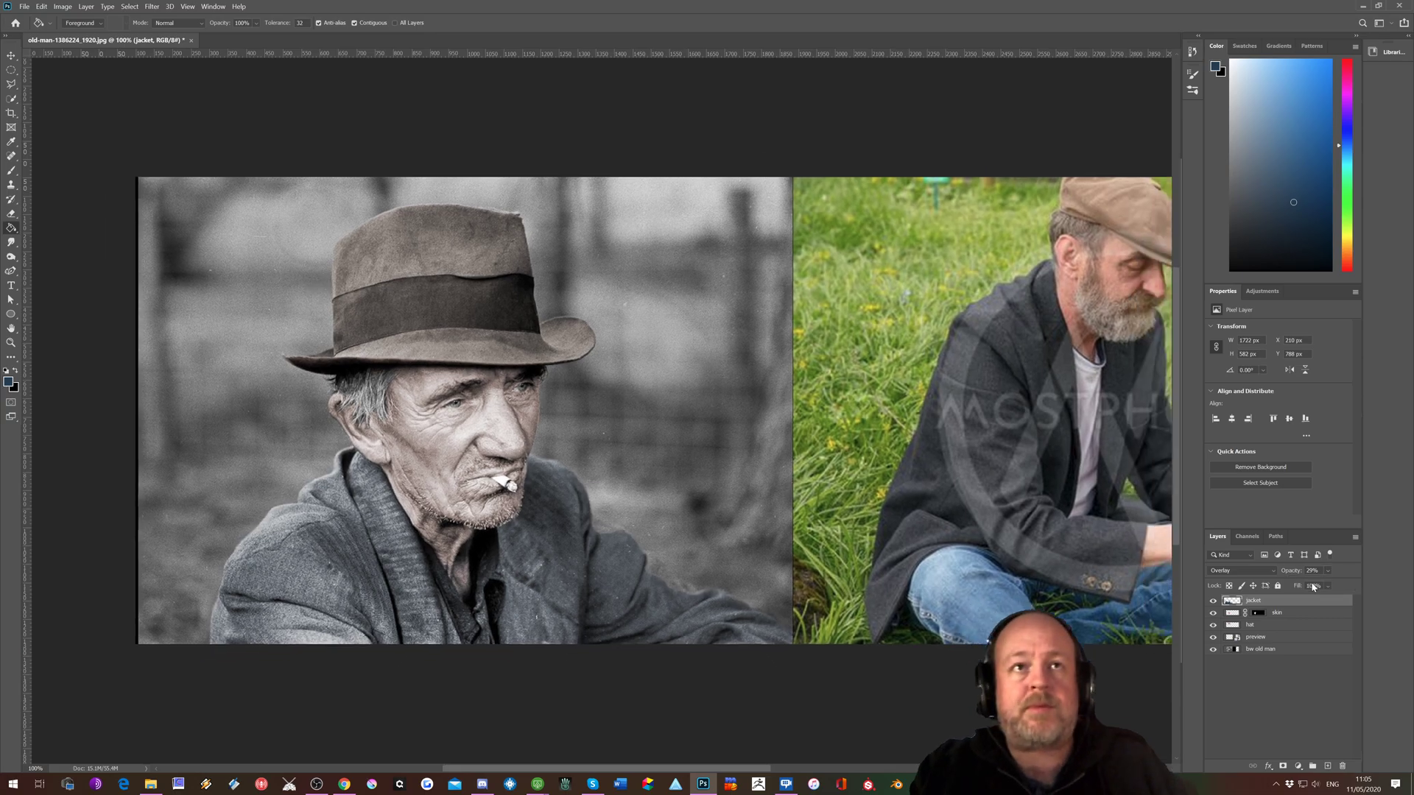
pyautogui.hotkey('ctrl', '-')
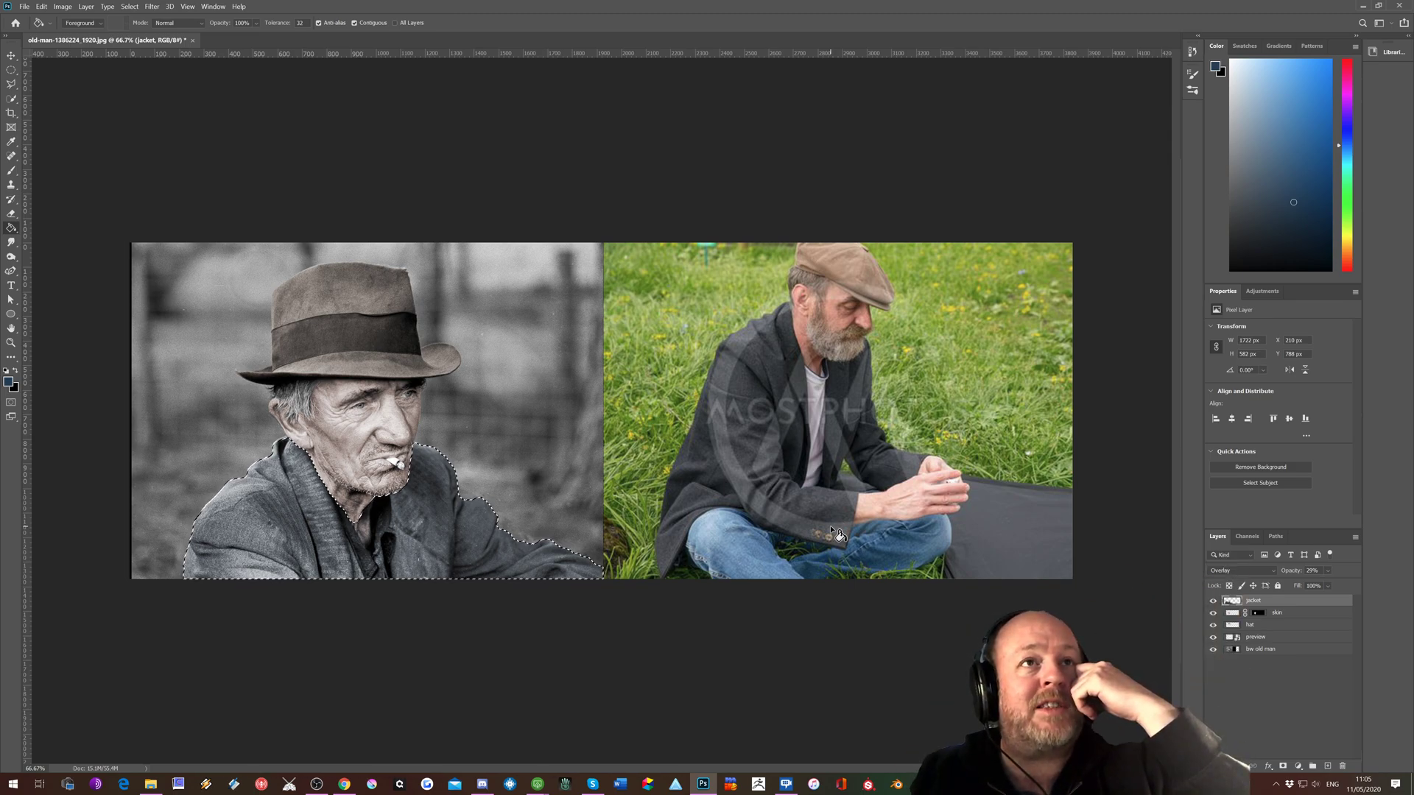
pyautogui.hotkey('ctrl', 'd')
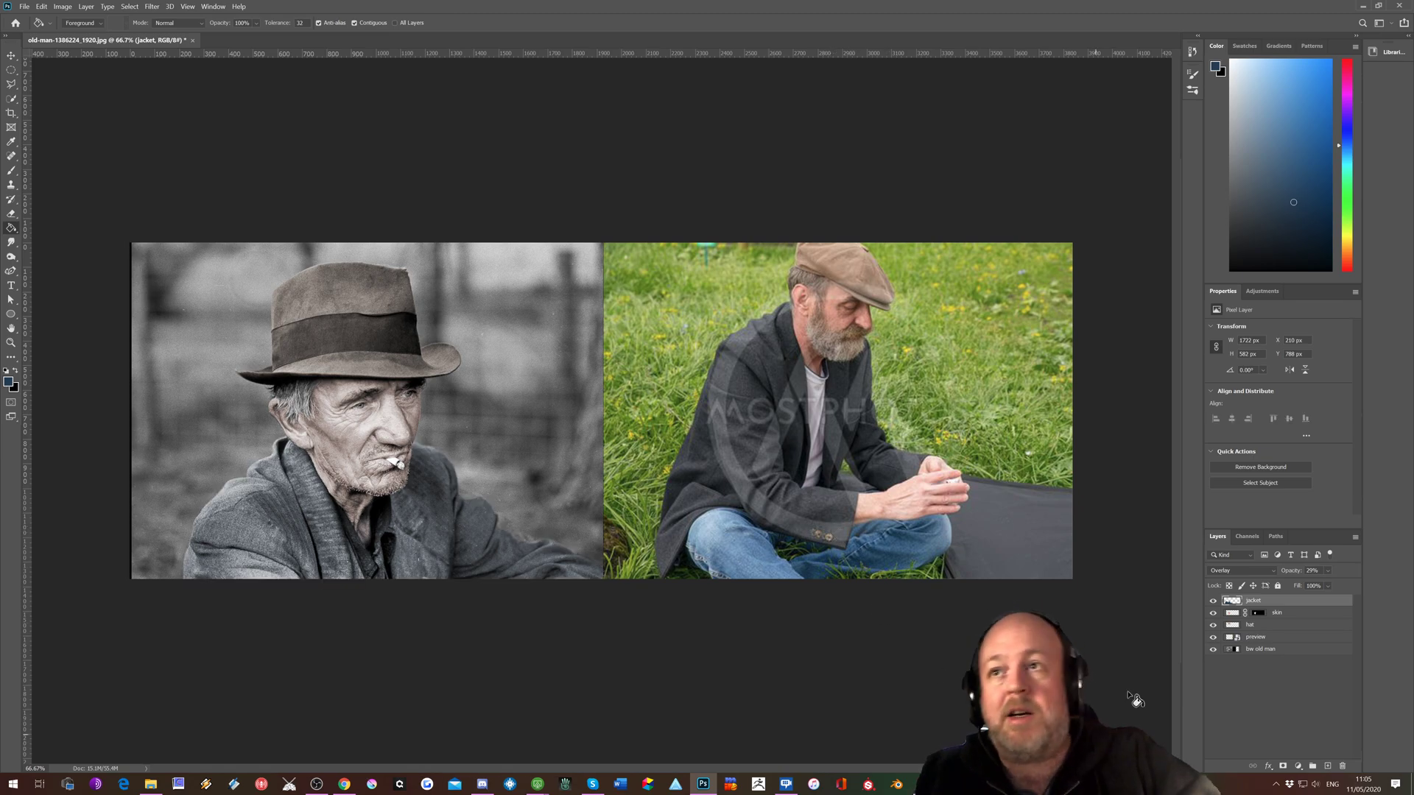
# Compare the portrait with and without the jacket, hat and skin layers by hiding and showing each one.
pyautogui.click(1213, 601)
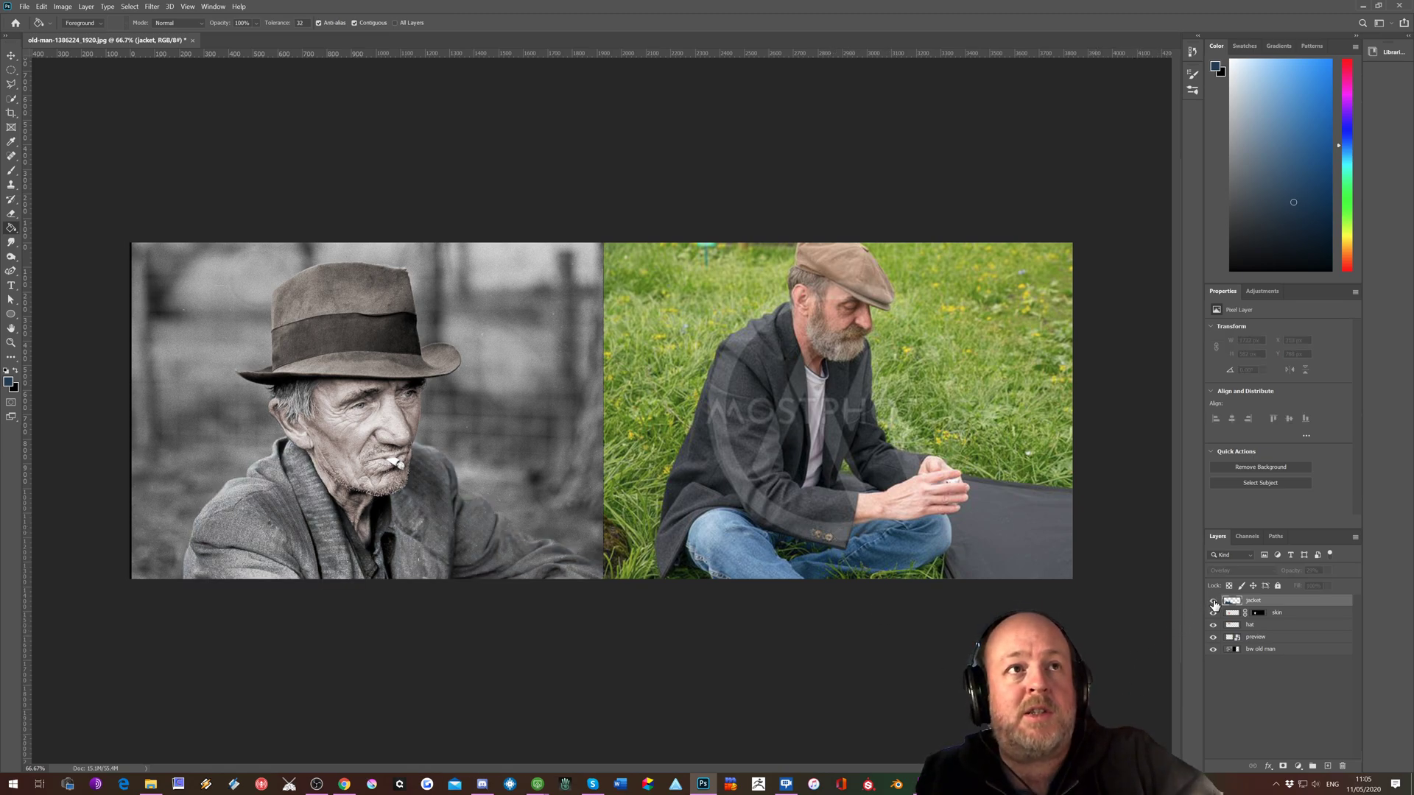
pyautogui.click(1213, 602)
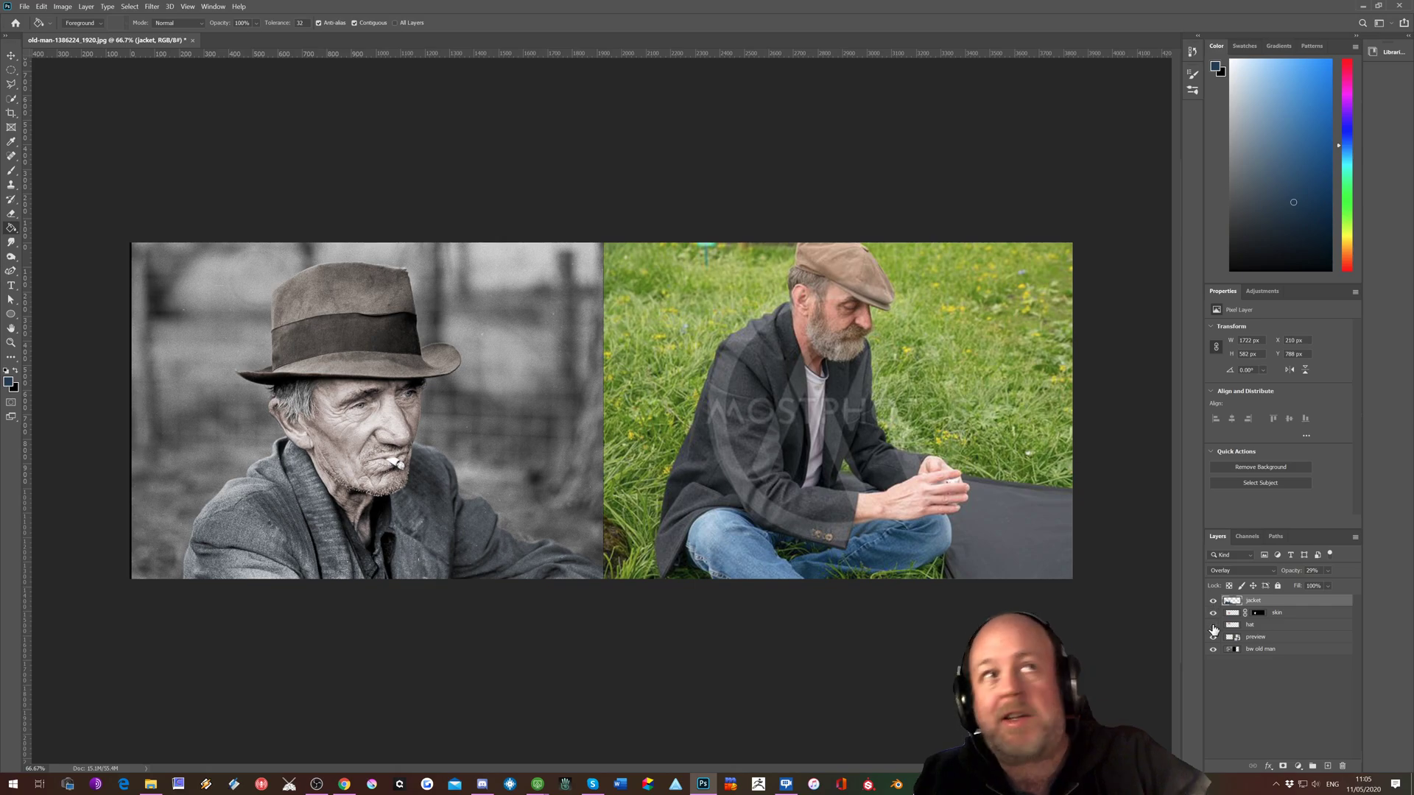
pyautogui.click(1213, 626)
pyautogui.click(1213, 626)
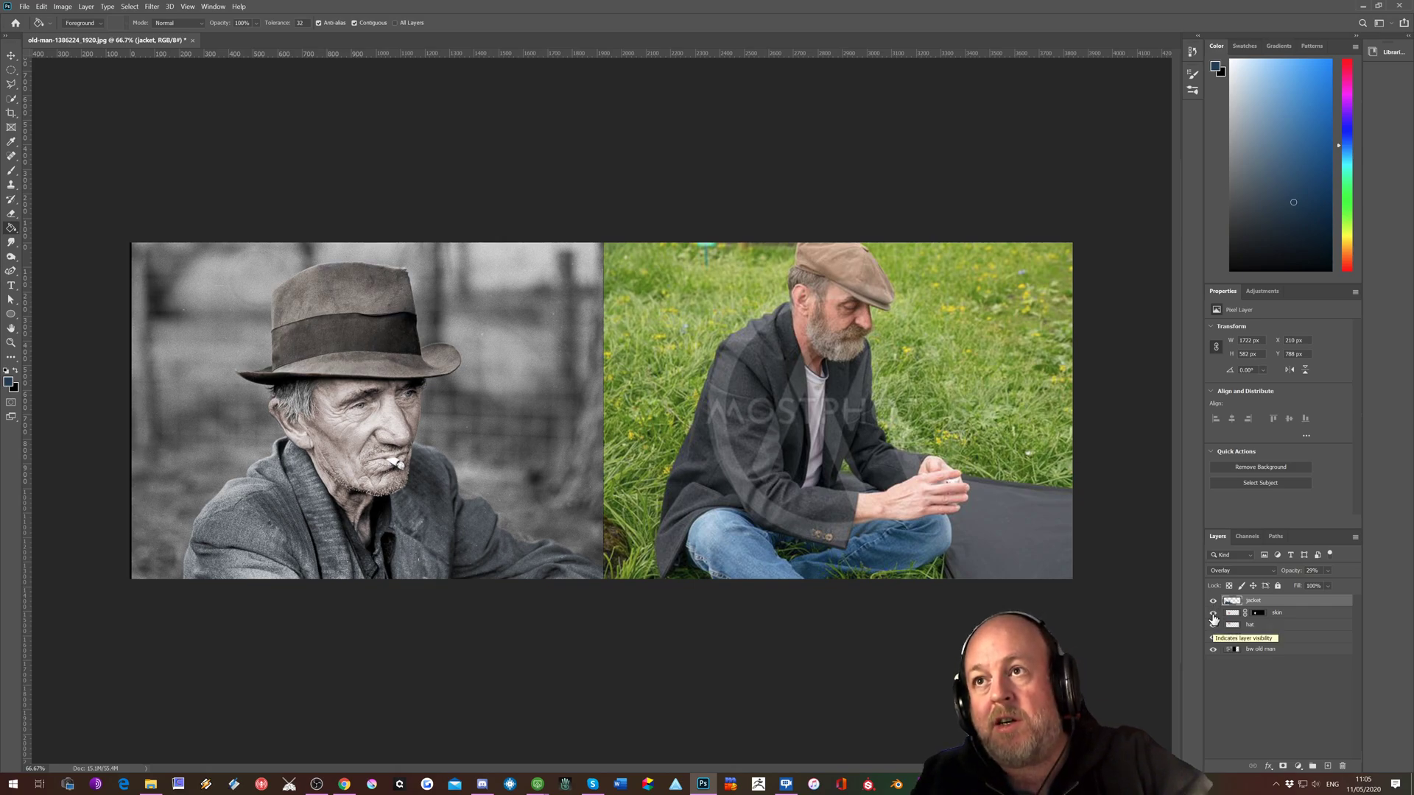
pyautogui.click(1213, 613)
pyautogui.click(1213, 613)
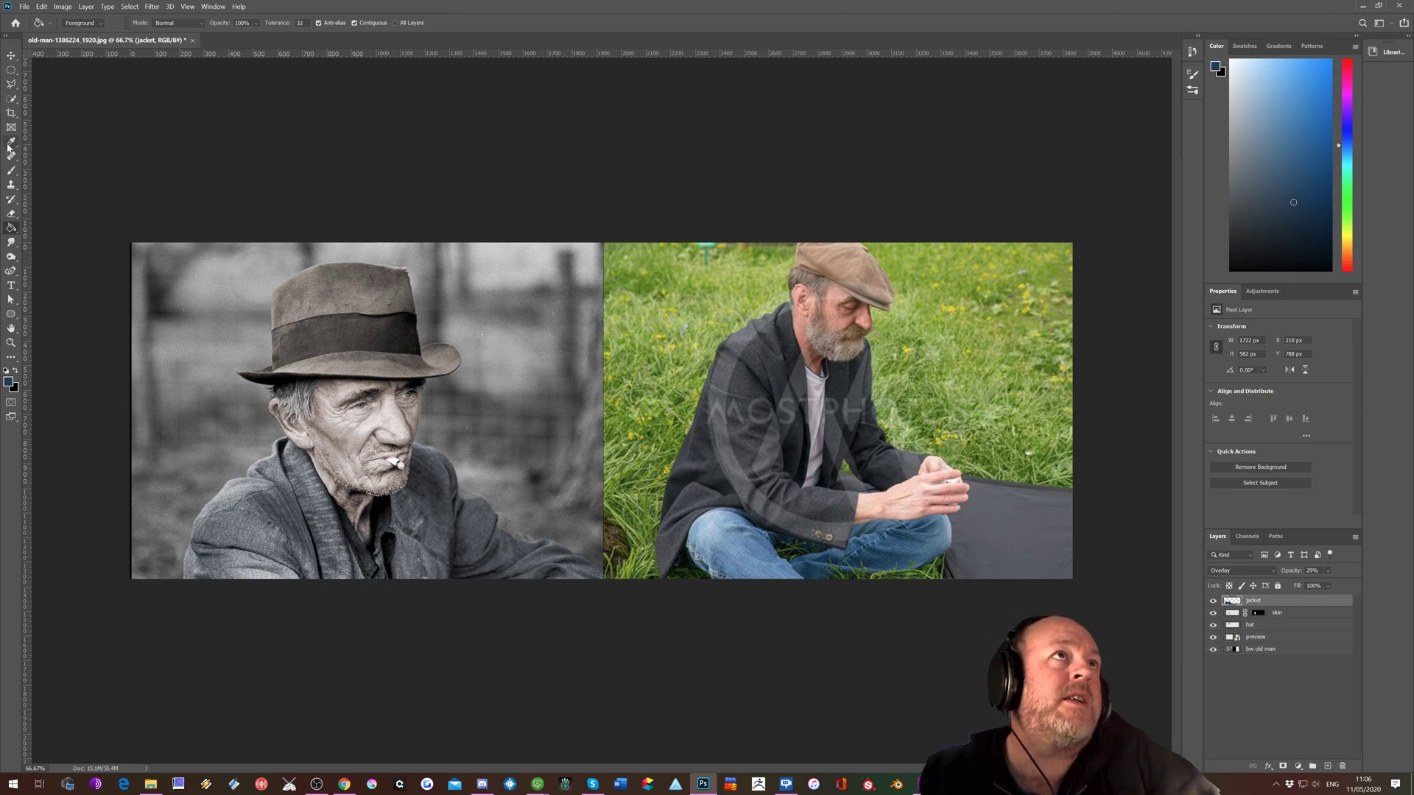
# Quick-select the blurred background of the old man's photo on both sides of the hat, trimming spill off the hat crown and brim.
pyautogui.click(11, 98)
pyautogui.moveTo(193, 245)
pyautogui.mouseDown()
pyautogui.moveTo(149, 319)
pyautogui.moveTo(167, 305)
pyautogui.moveTo(251, 341)
pyautogui.mouseUp()
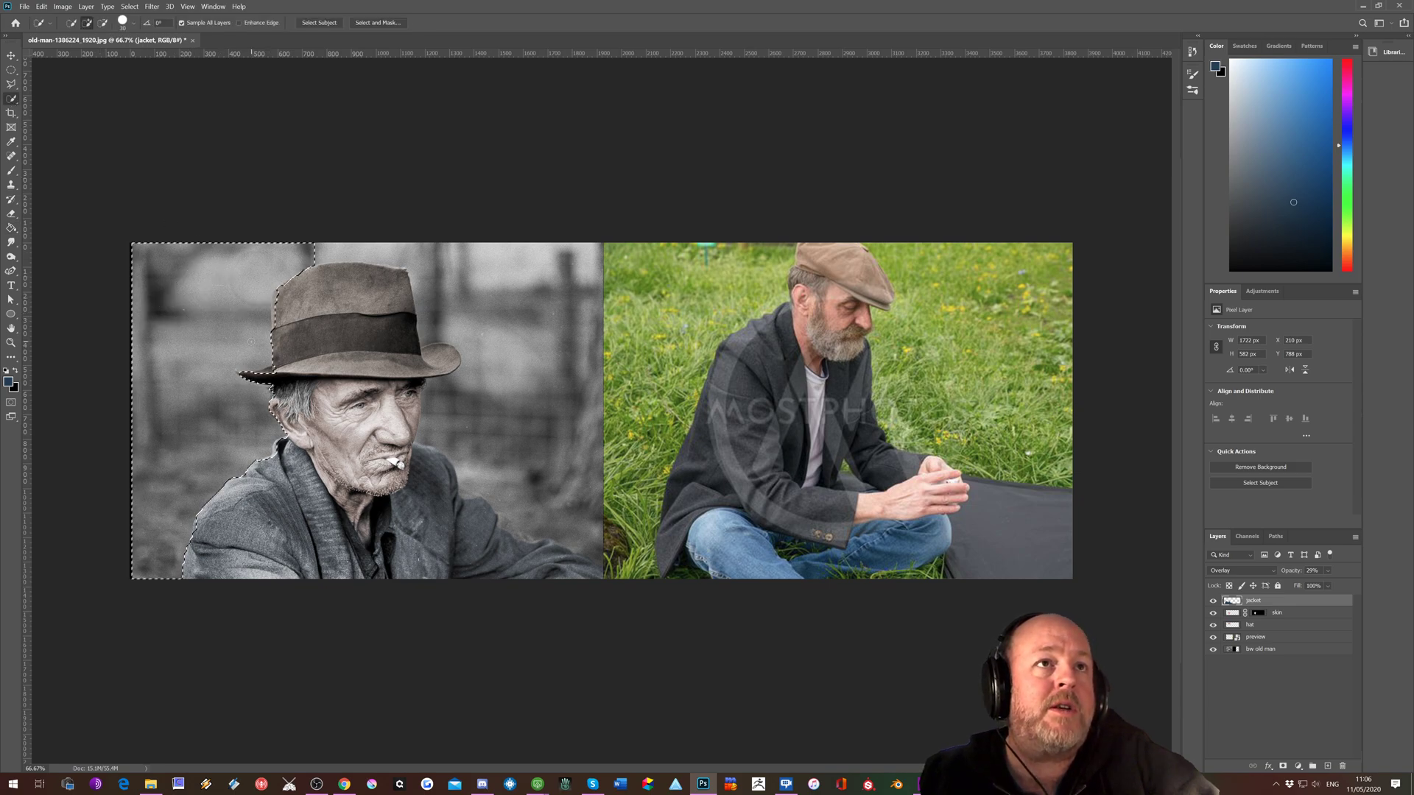
pyautogui.moveTo(326, 249)
pyautogui.mouseDown()
pyautogui.moveTo(471, 253)
pyautogui.moveTo(486, 279)
pyautogui.moveTo(471, 309)
pyautogui.moveTo(415, 331)
pyautogui.mouseUp()
pyautogui.press(']')
pyautogui.press(']')
pyautogui.press(']')
pyautogui.press(']')
pyautogui.press(']')
pyautogui.press(']')
pyautogui.press(']')
pyautogui.press(']')
pyautogui.press(']')
pyautogui.keyDown('alt'); pyautogui.click(385, 305); pyautogui.keyUp('alt')
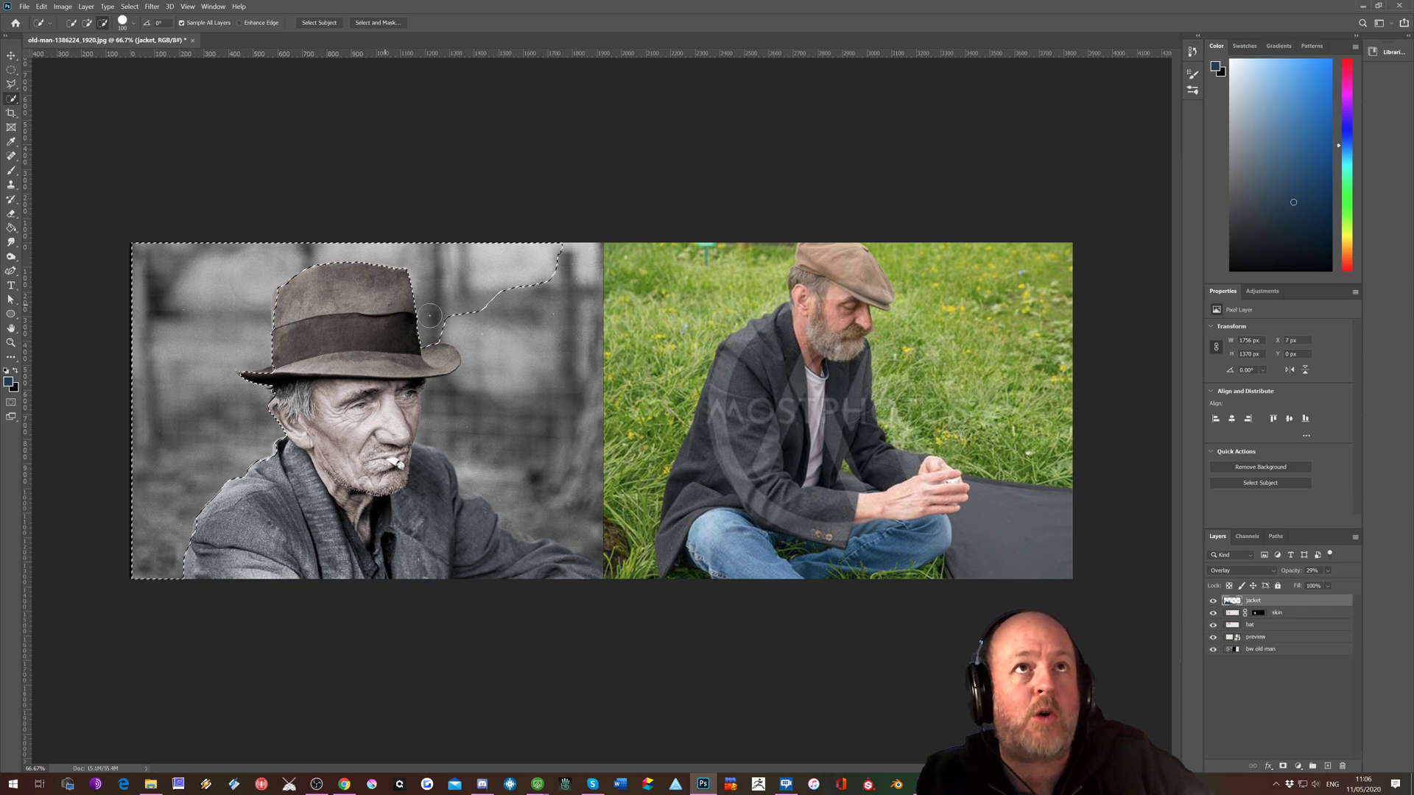
pyautogui.moveTo(456, 318); pyautogui.dragTo(477, 334)
pyautogui.keyDown('alt'); pyautogui.click(440, 360); pyautogui.keyUp('alt')
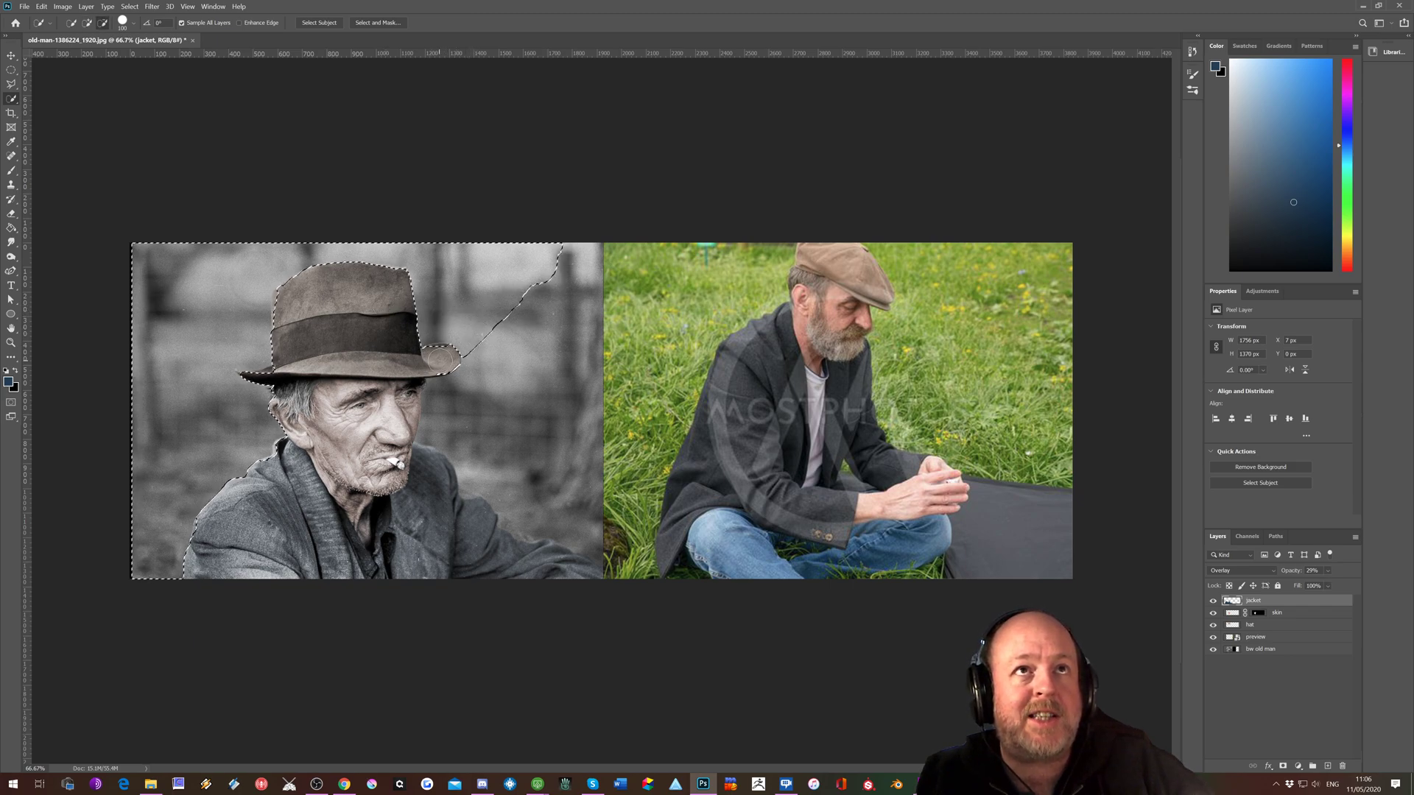
pyautogui.click(522, 299)
# Subtract the face and jacket from the background selection and add back the gap under the hat brim.
pyautogui.keyDown('alt'); pyautogui.click(397, 398); pyautogui.keyUp('alt')
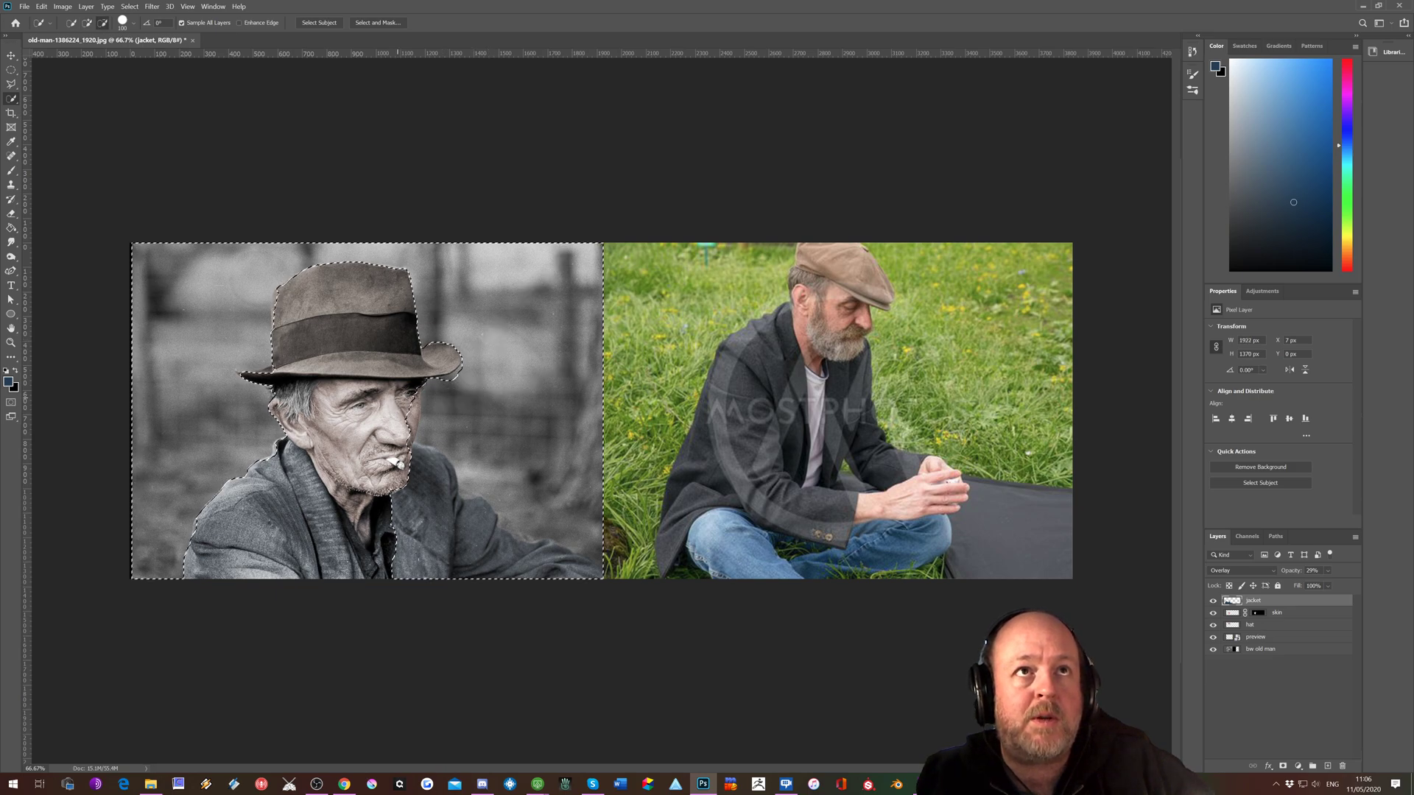
pyautogui.keyDown('alt'); pyautogui.click(402, 431); pyautogui.keyUp('alt')
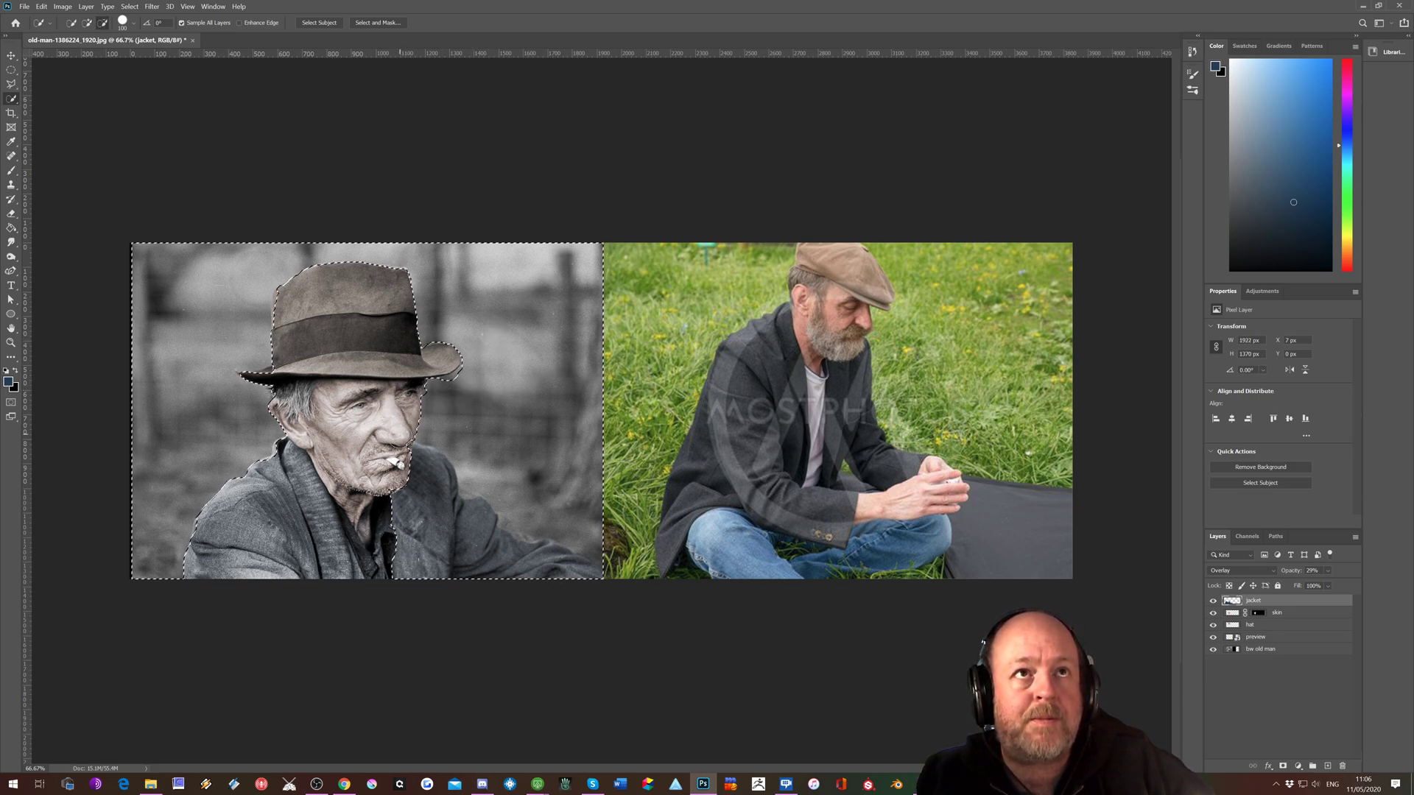
pyautogui.moveTo(398, 514)
pyautogui.mouseDown()
pyautogui.moveTo(416, 540)
pyautogui.moveTo(475, 572)
pyautogui.moveTo(450, 569)
pyautogui.moveTo(583, 570)
pyautogui.mouseUp()
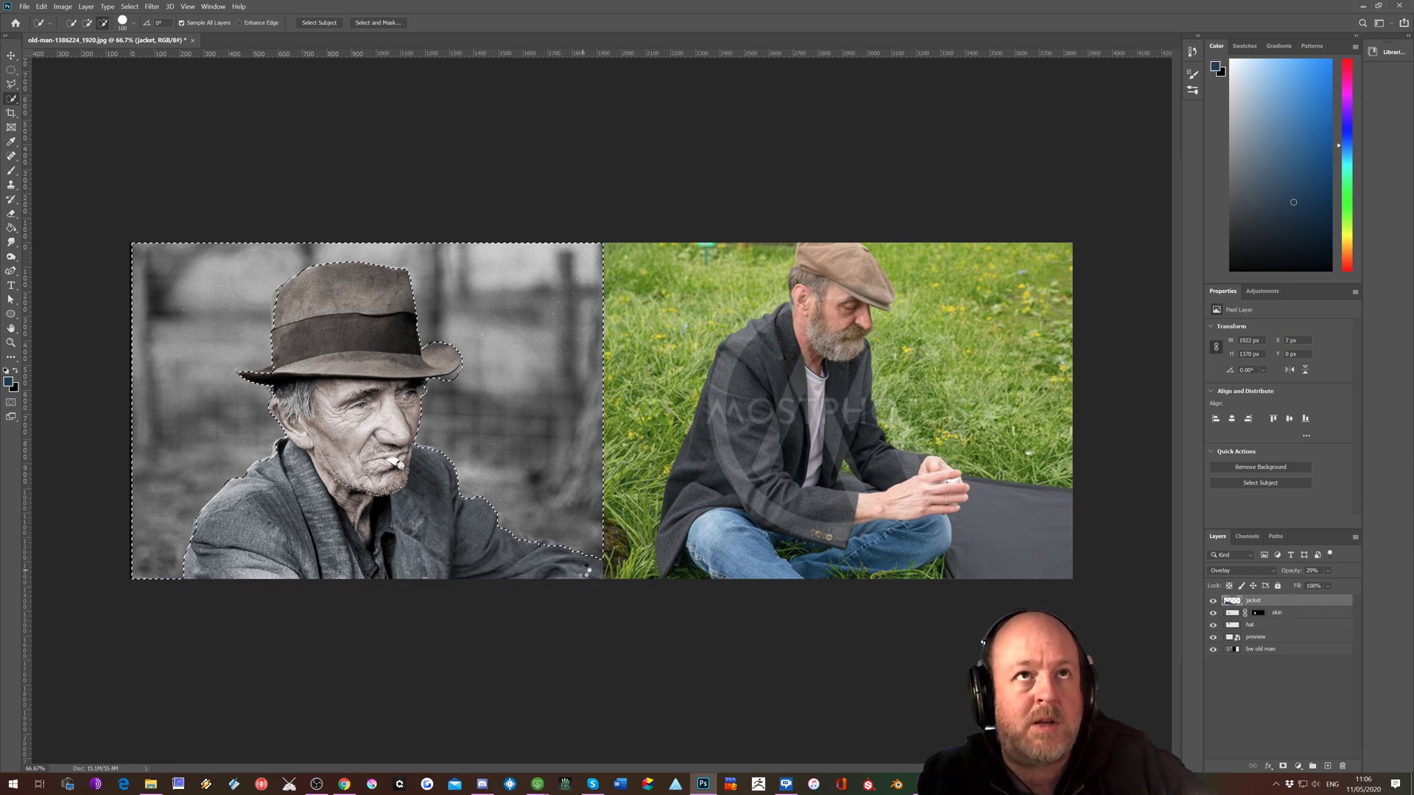
pyautogui.keyDown('alt'); pyautogui.click(446, 387); pyautogui.keyUp('alt')
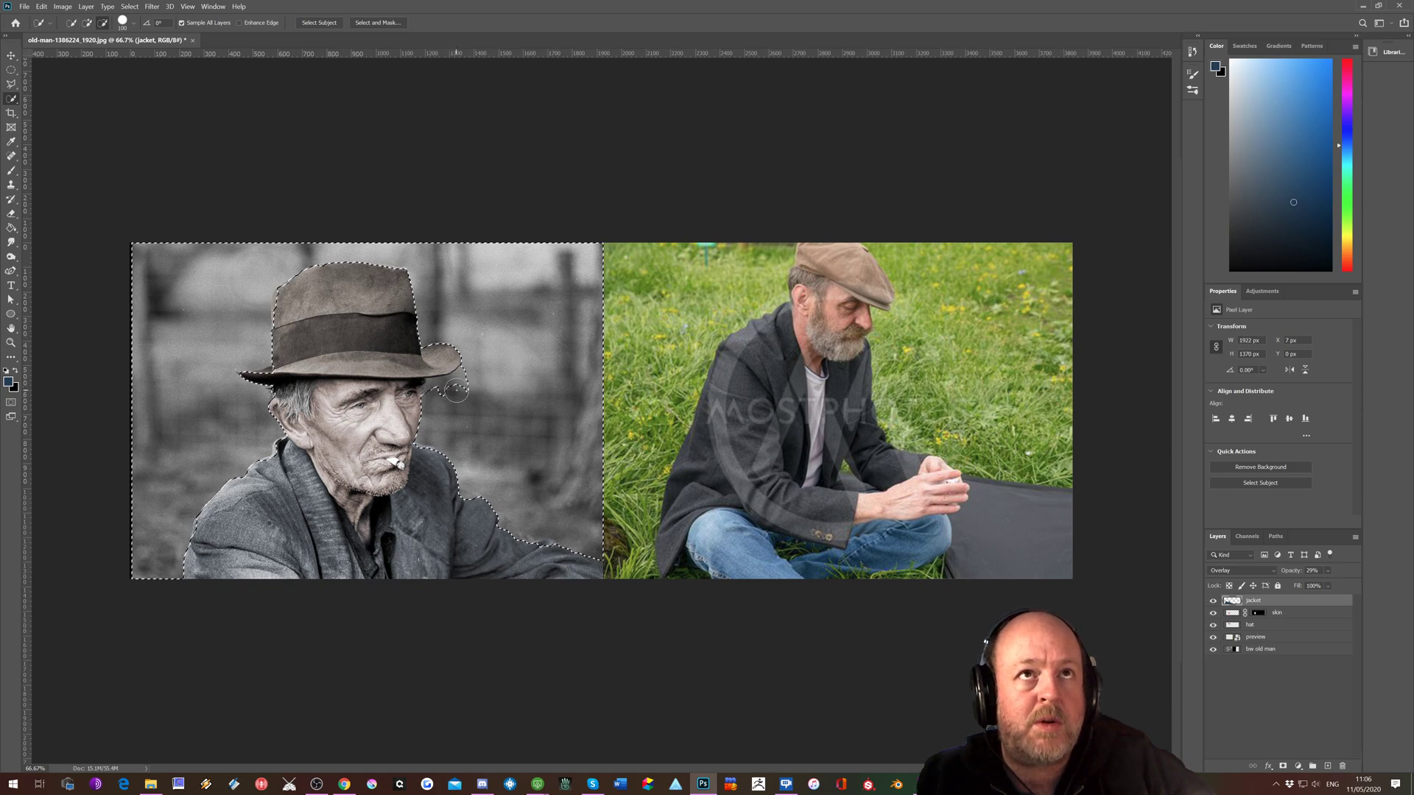
pyautogui.click(457, 387)
pyautogui.click(438, 394)
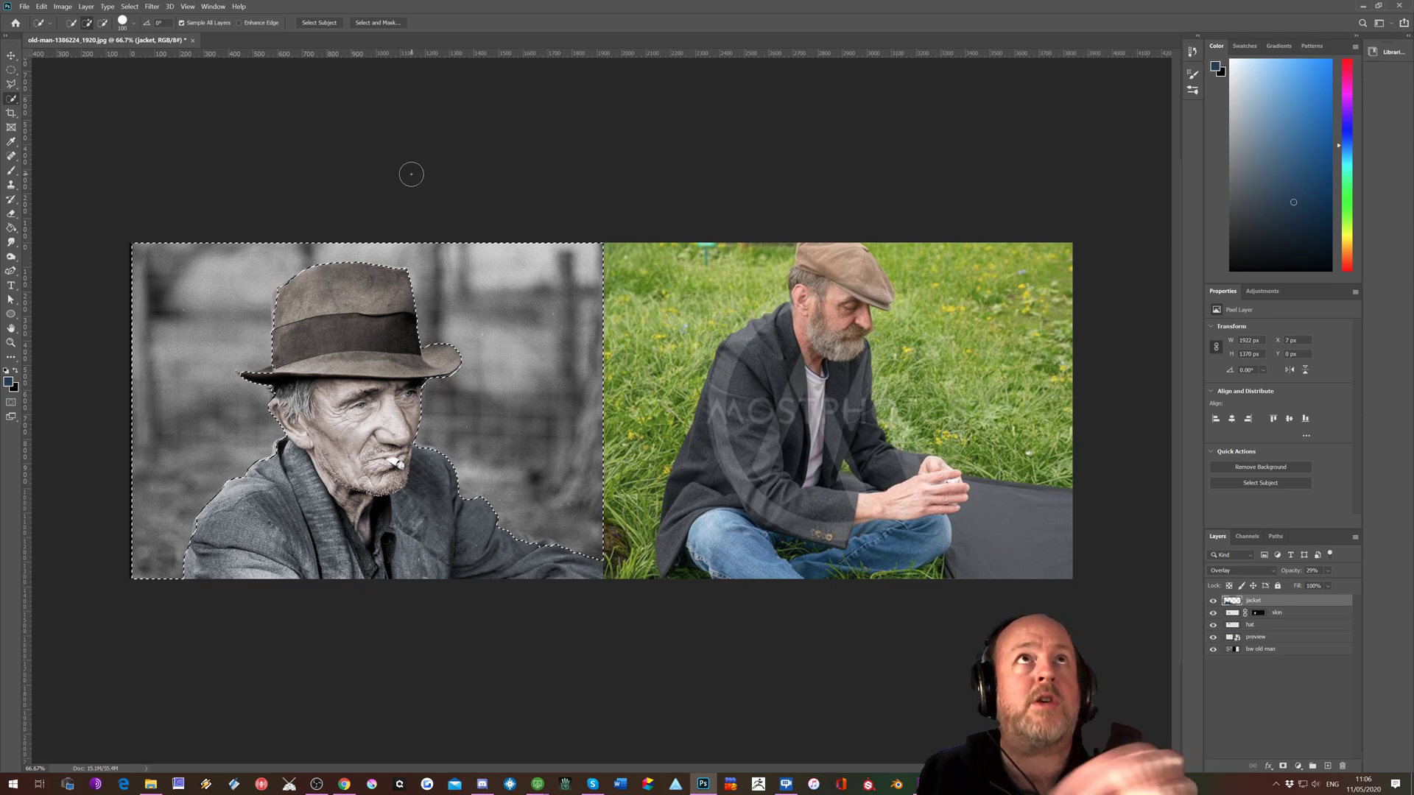
# Refine the background selection's edge in Select and Mask with Smooth 29 and a slight feather, output as a selection.
pyautogui.click(385, 23)
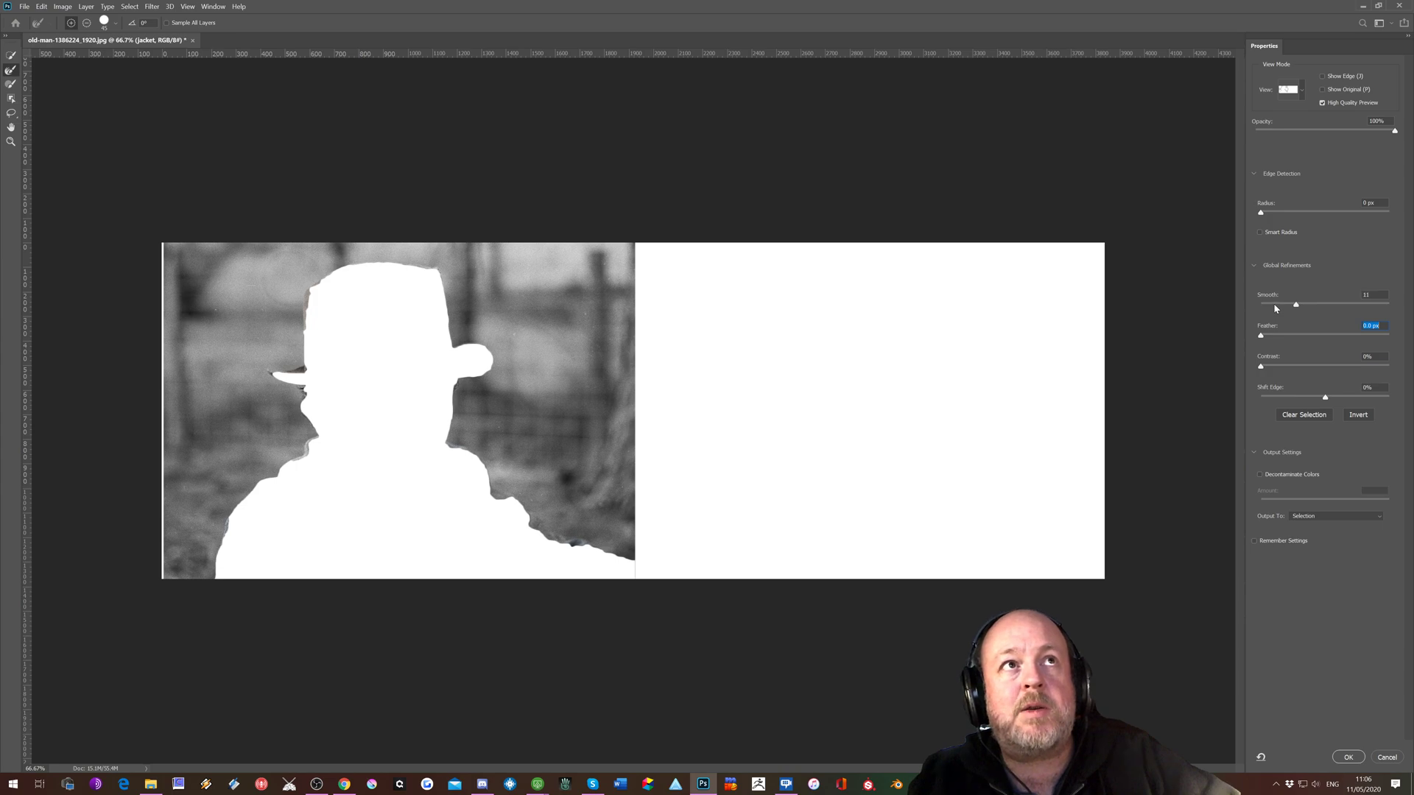
pyautogui.click(1300, 305)
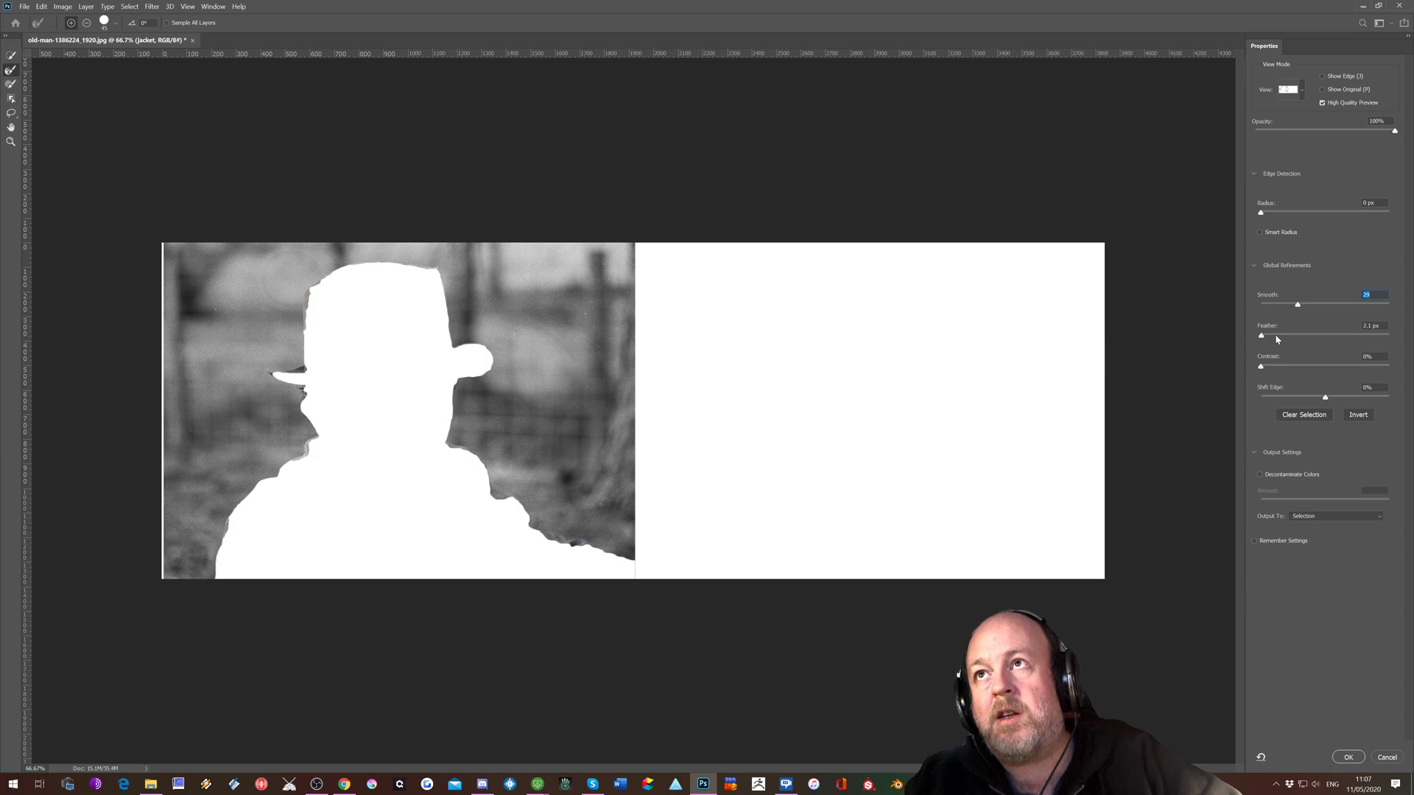
pyautogui.click(1276, 336)
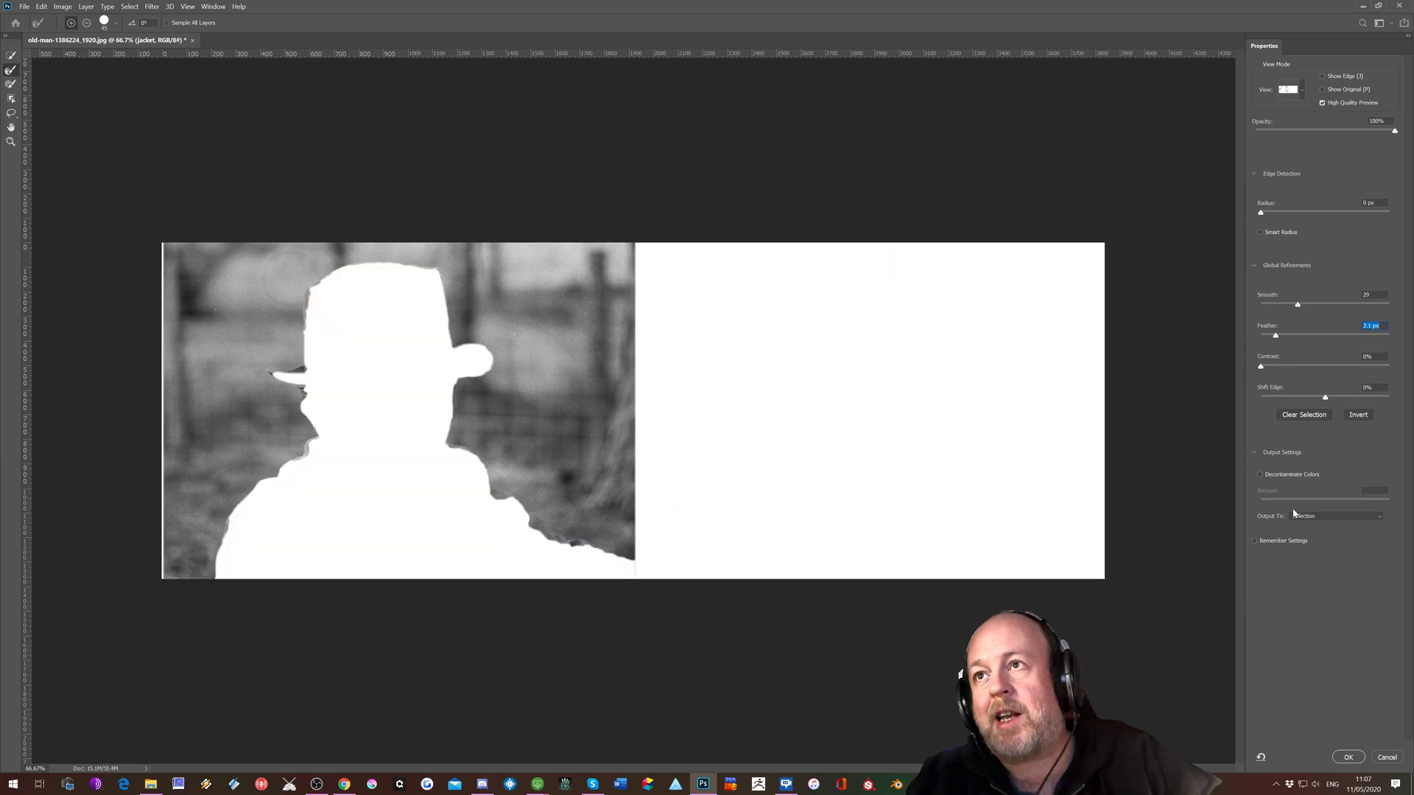
pyautogui.click(1349, 757)
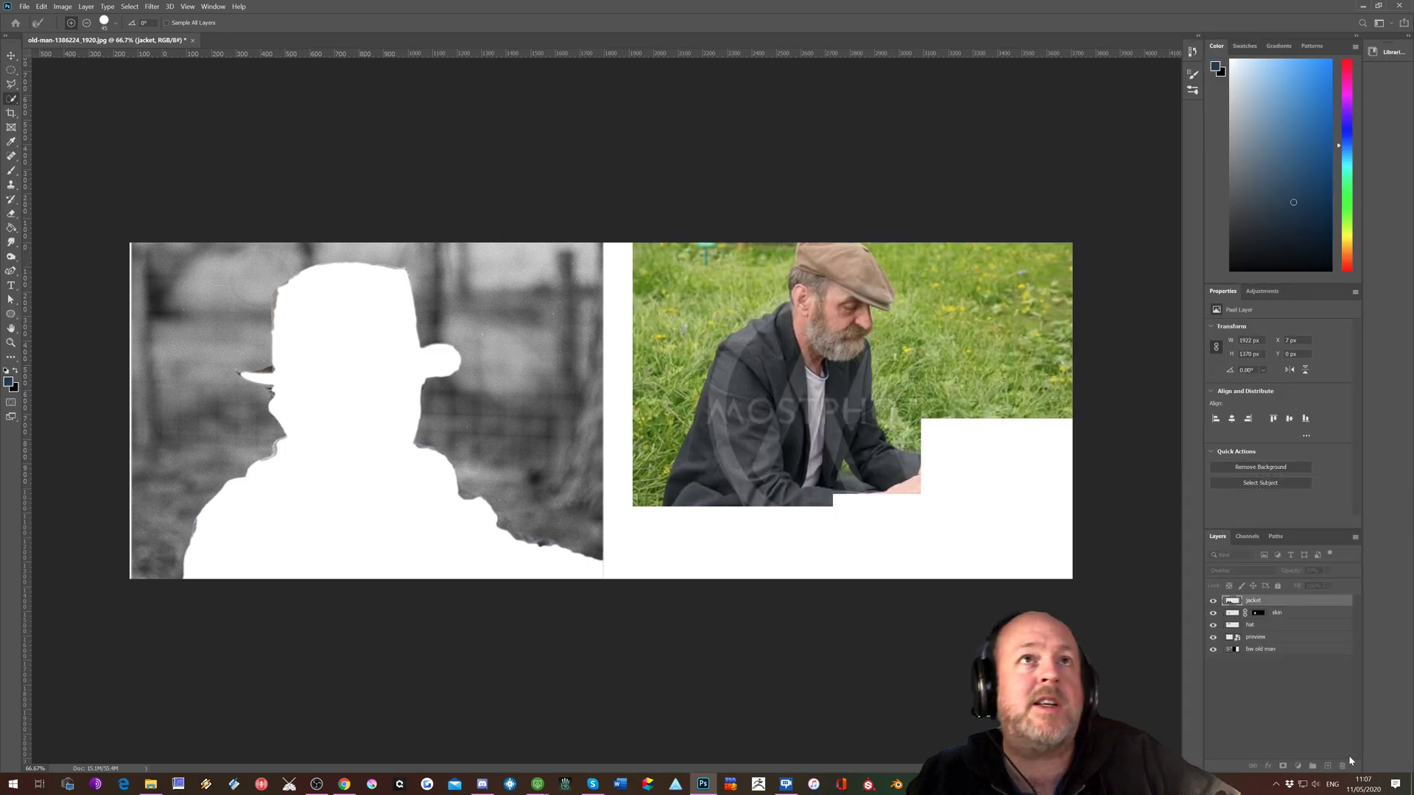
# Add a new layer above the jacket layer and name it Background.
pyautogui.click(1328, 766)
pyautogui.doubleClick(1254, 600)
pyautogui.write('Ba')
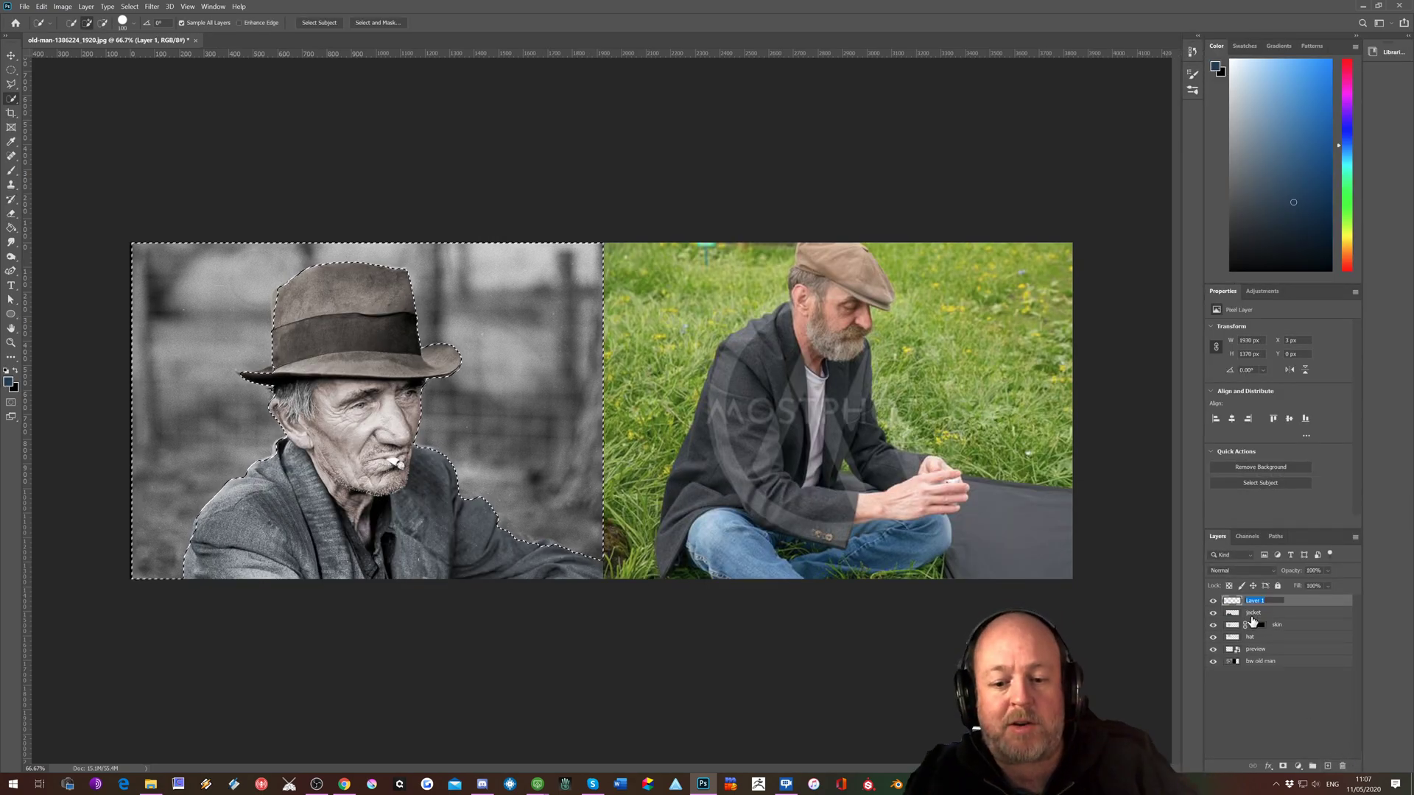
pyautogui.write('c')
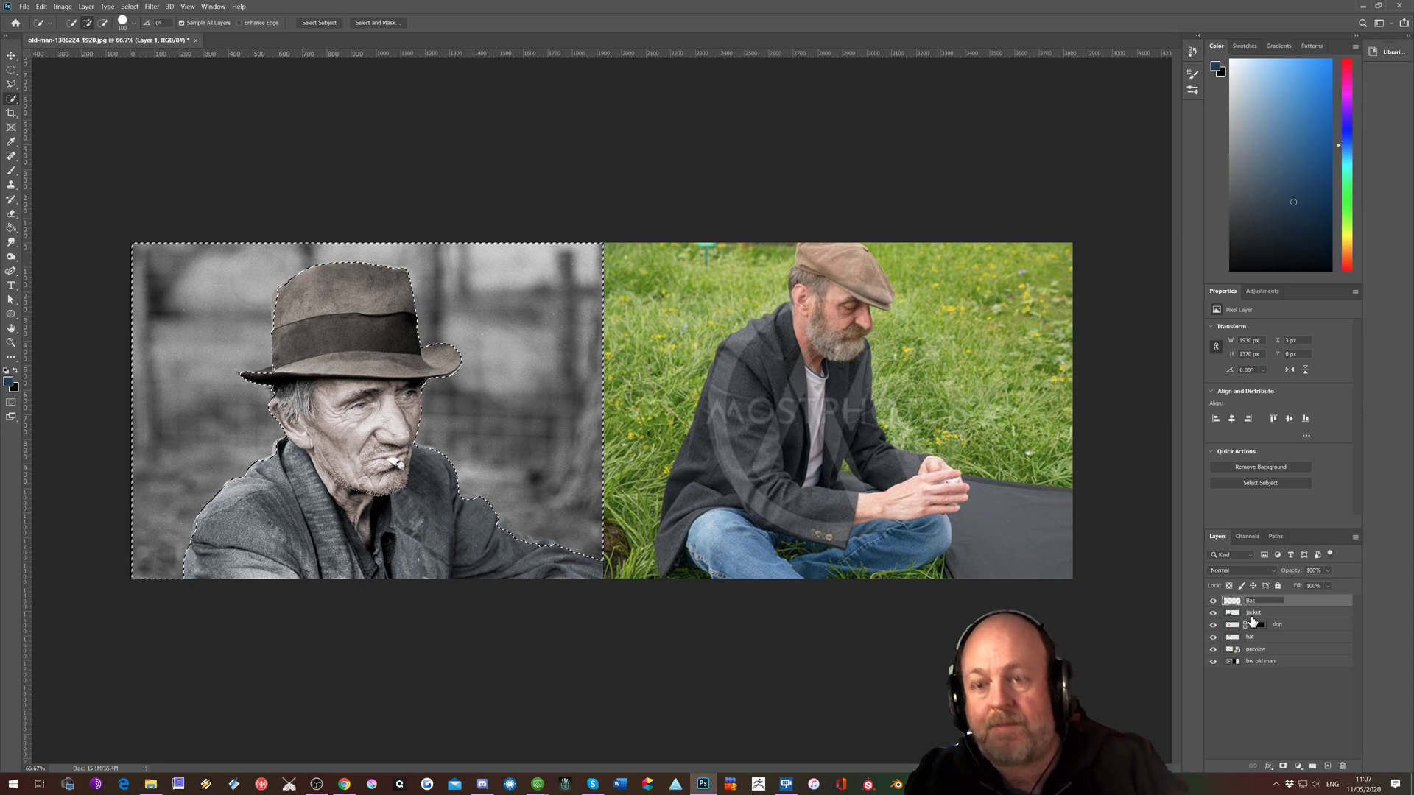
pyautogui.write('kground')
pyautogui.press('Return')
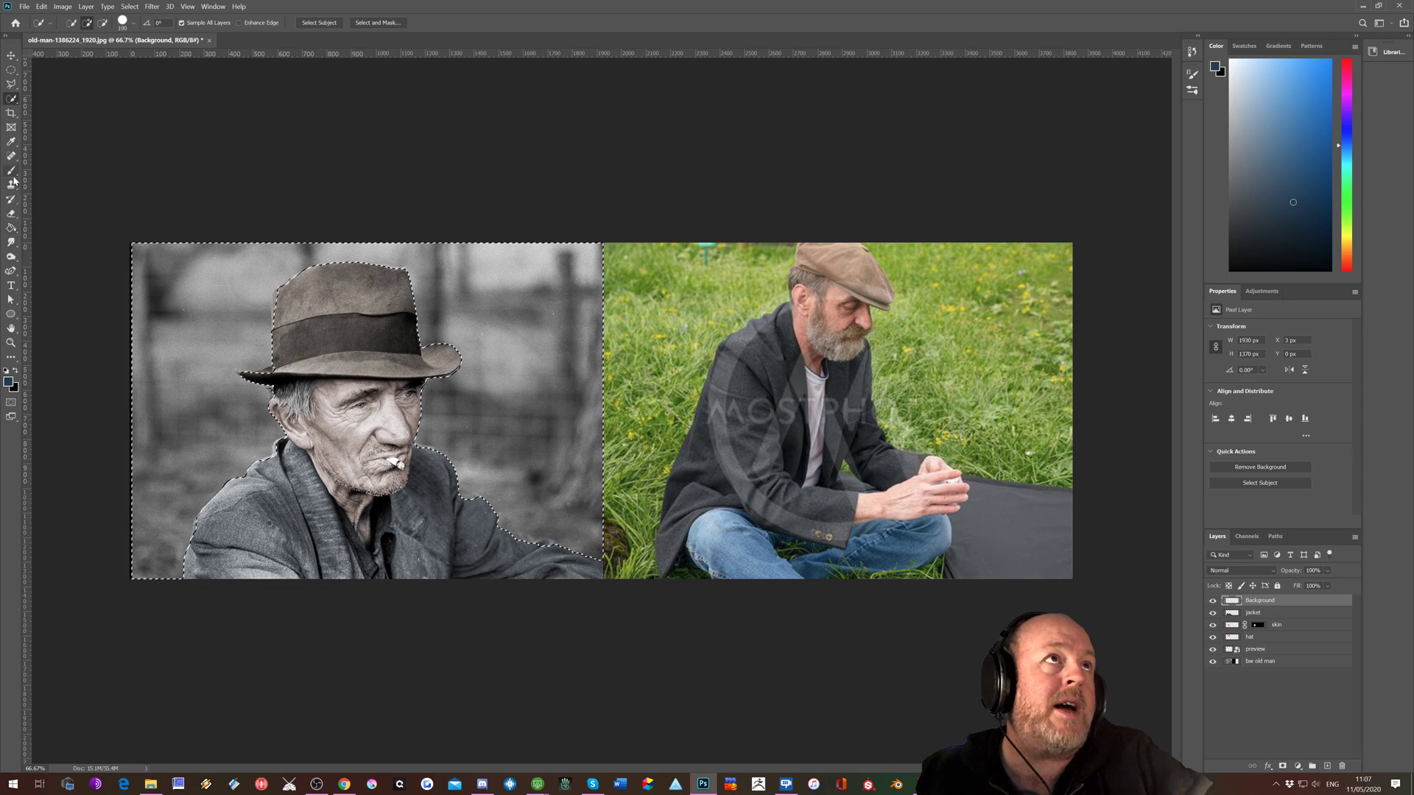
# Sample a mid green from the grass in the reference photo and fill the background selection with it.
pyautogui.click(11, 141)
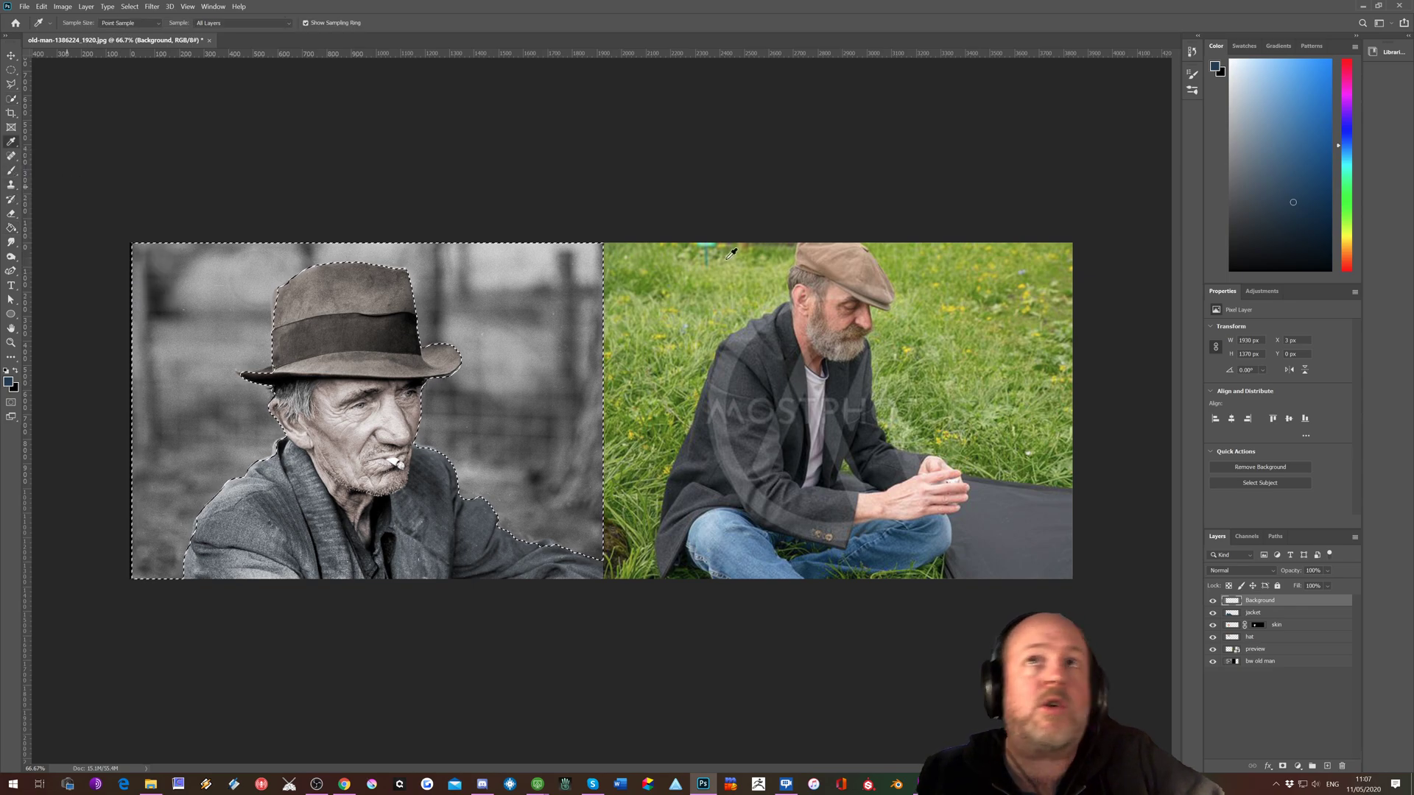
pyautogui.click(695, 268)
pyautogui.moveTo(695, 267); pyautogui.dragTo(674, 452)
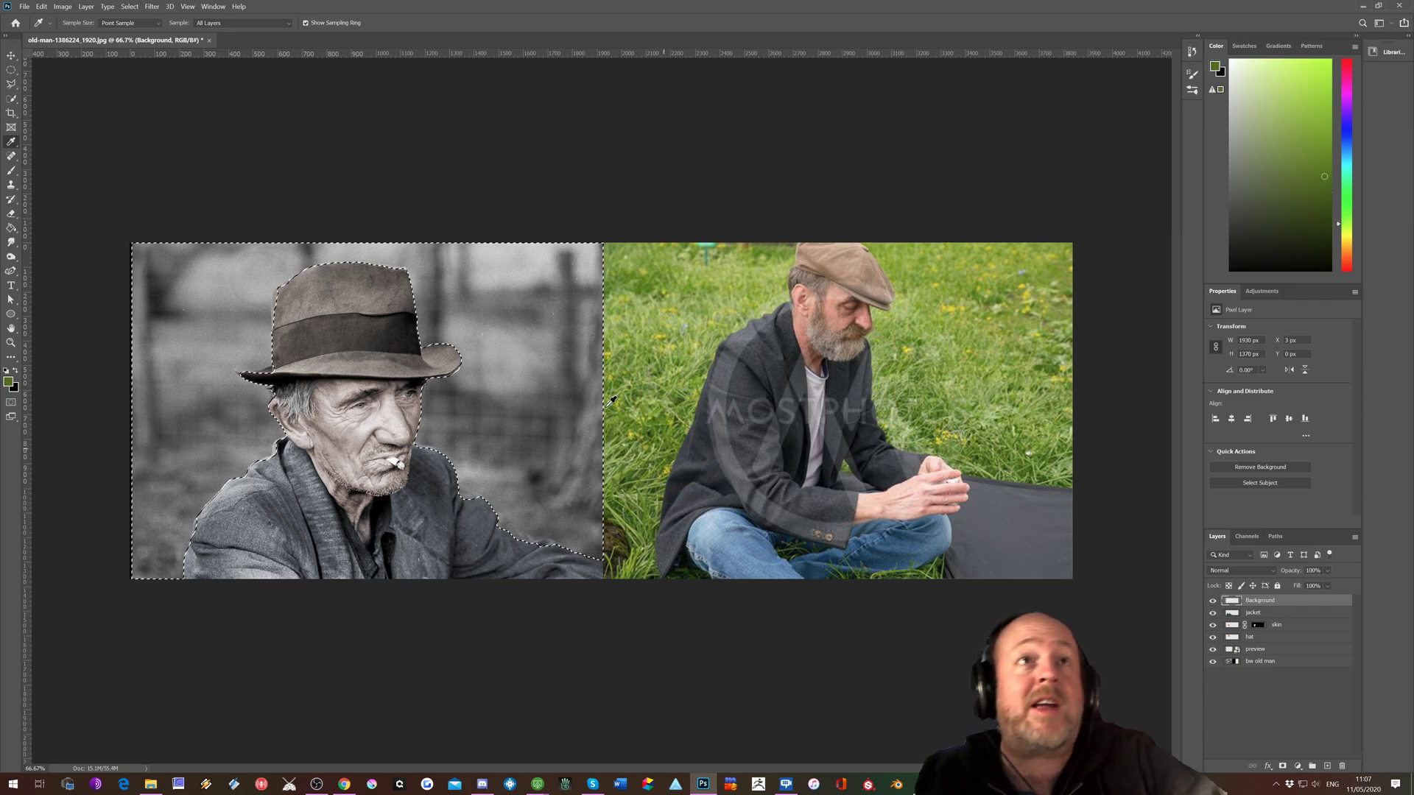
pyautogui.click(12, 227)
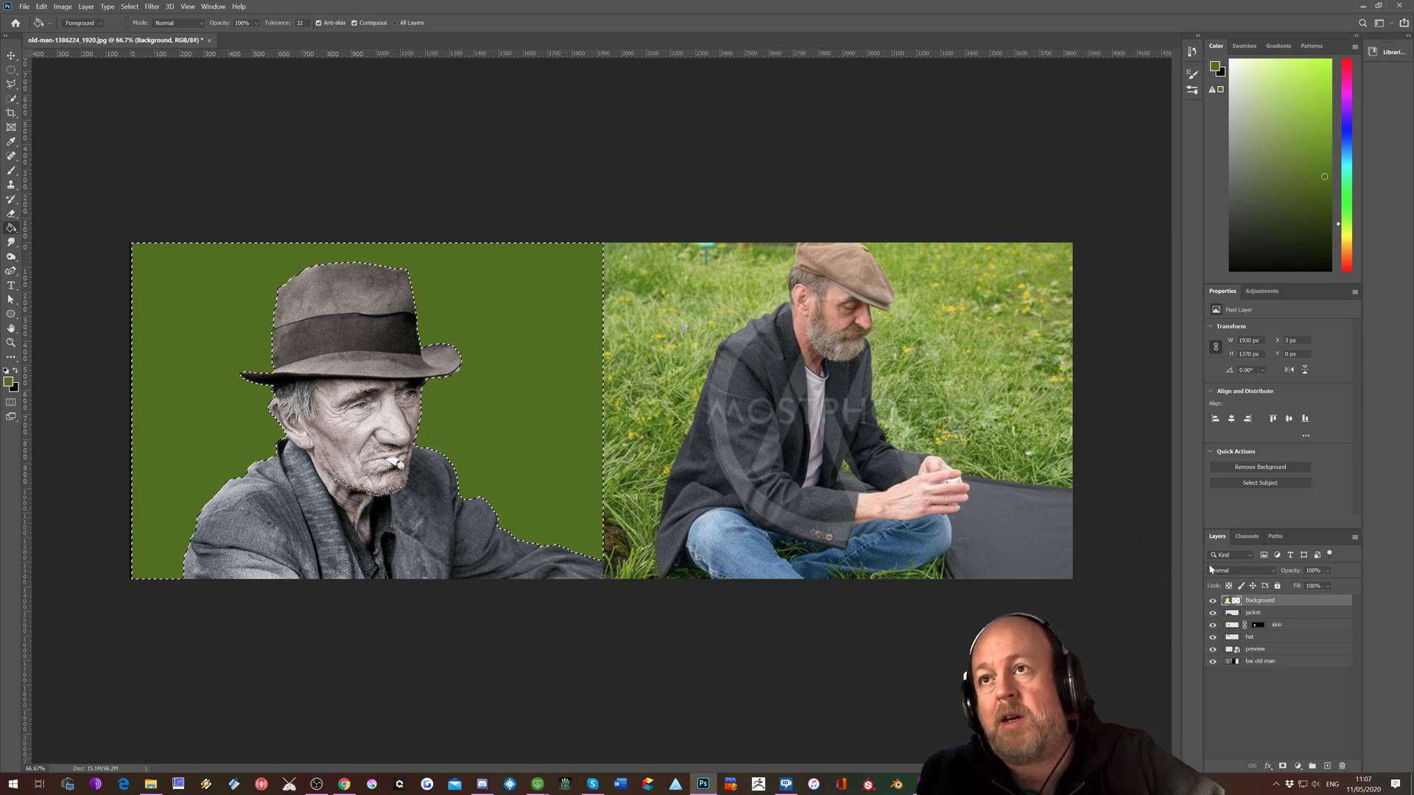
# Blend the Background layer as Overlay at 25% opacity and clear the selection.
pyautogui.click(1238, 570)
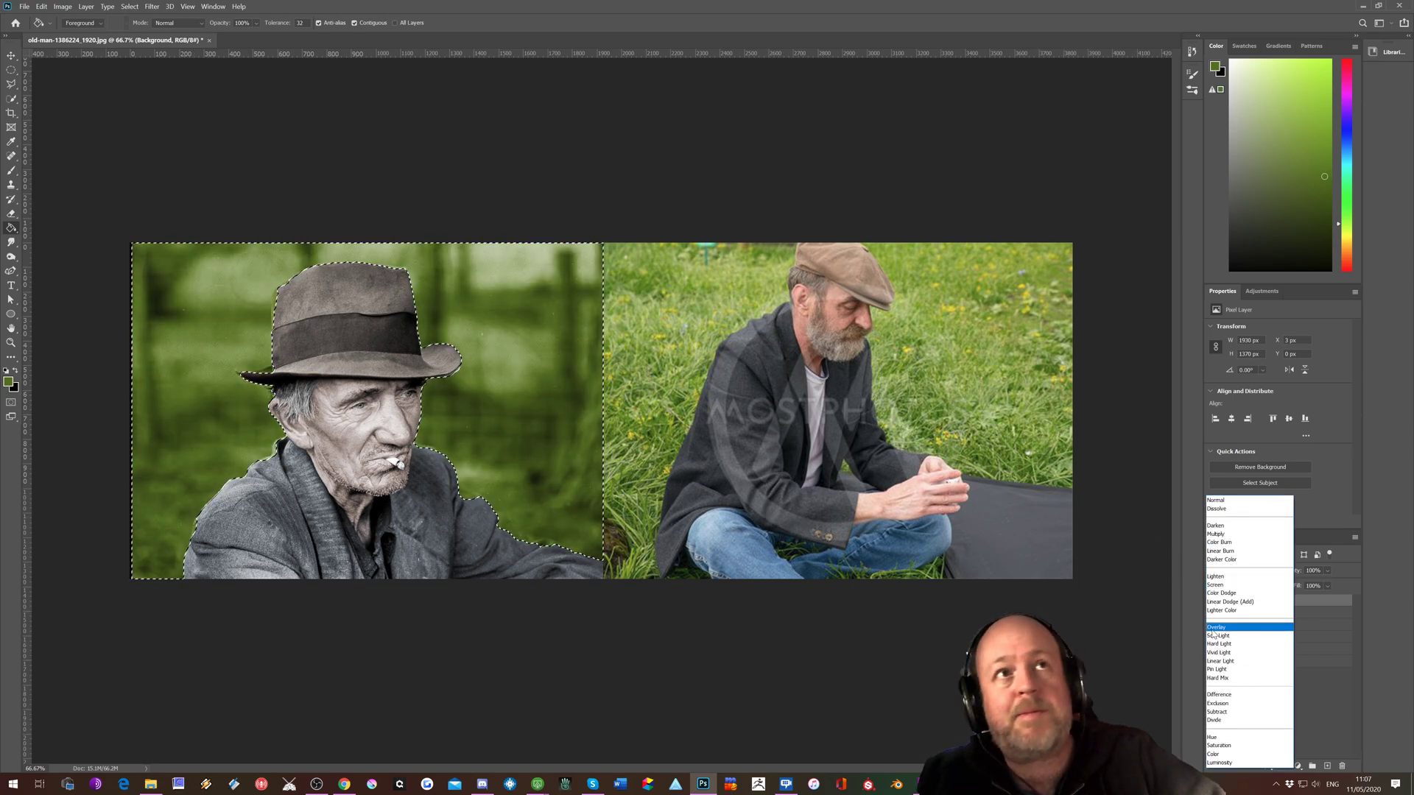
pyautogui.click(1215, 629)
pyautogui.click(1328, 571)
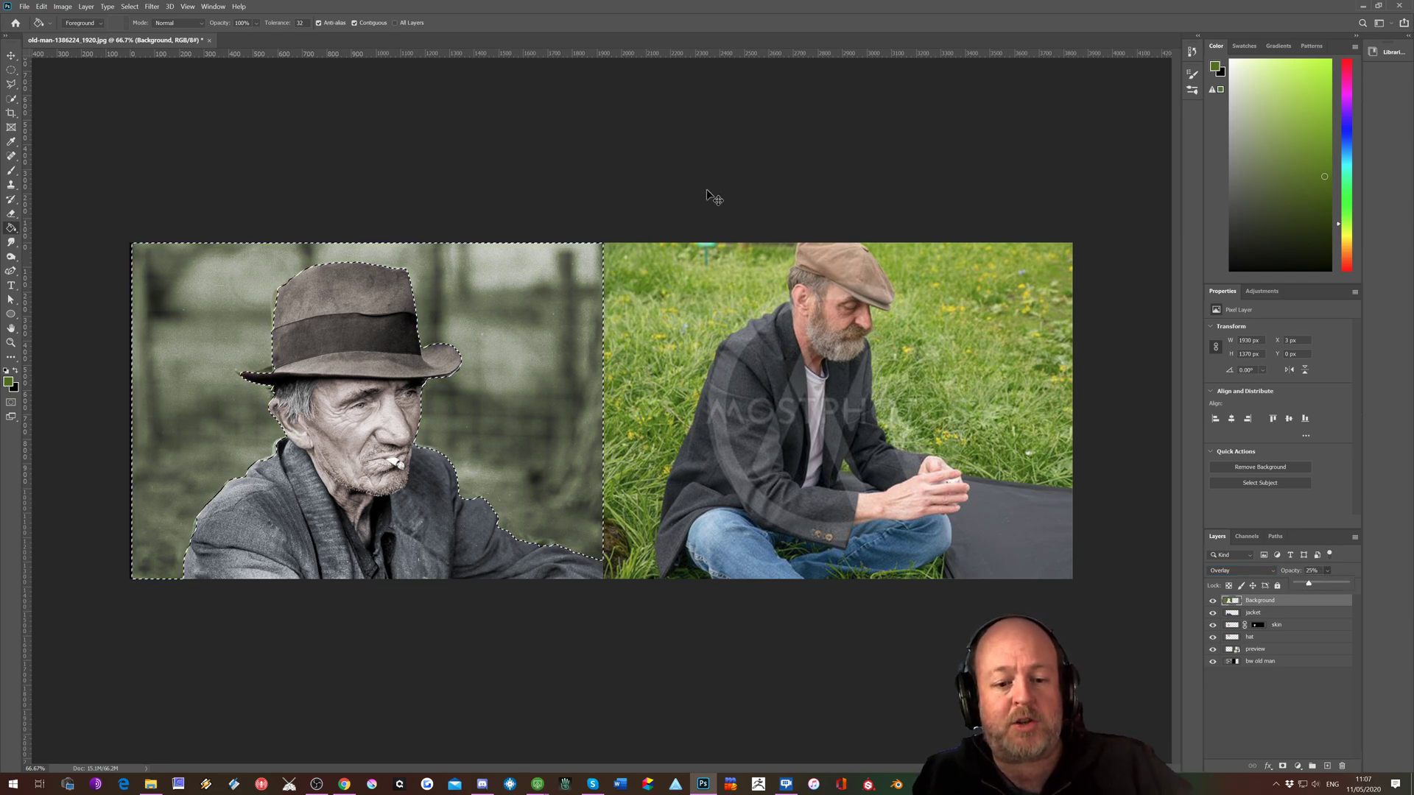
pyautogui.hotkey('ctrl', 'd')
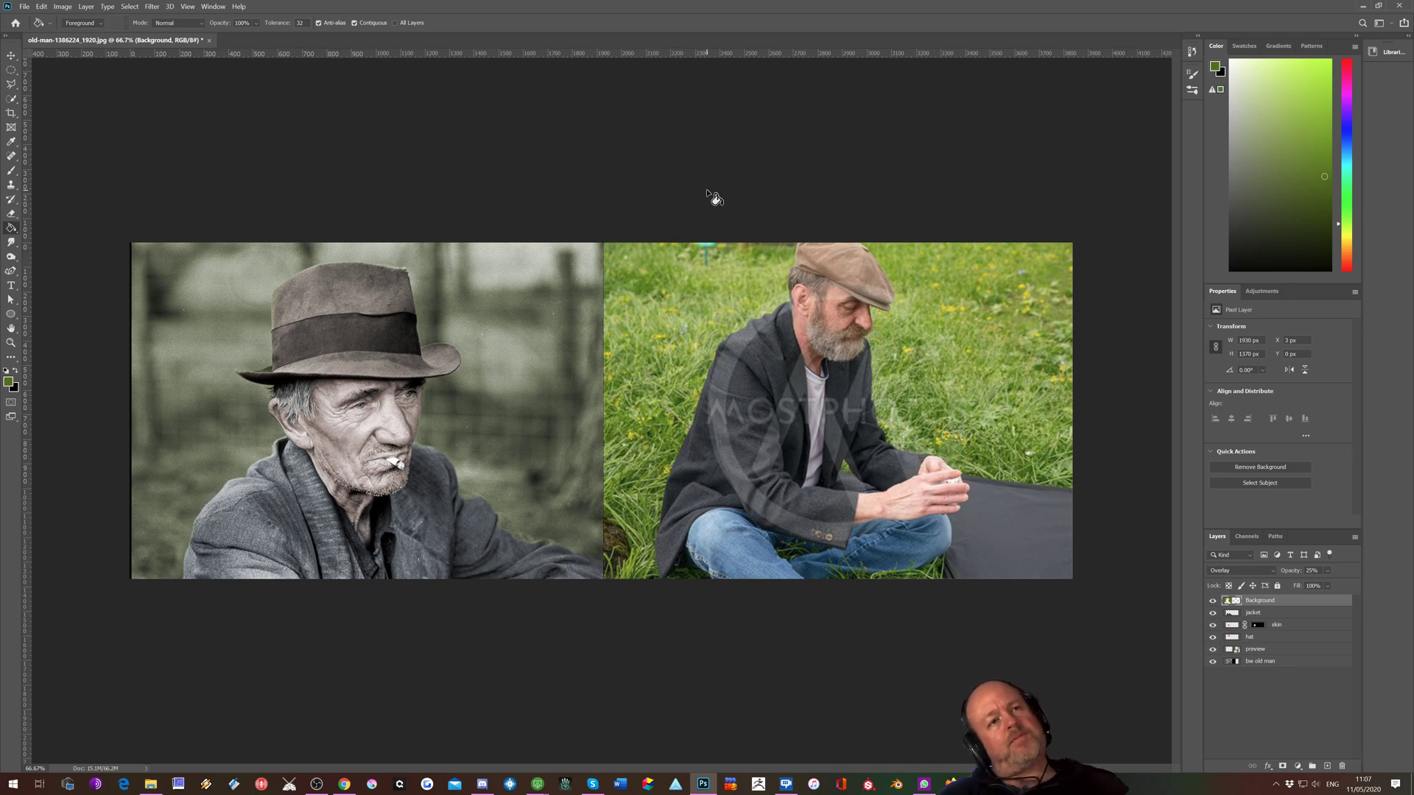
# Target the skin layer's mask and set up a Soft Round Pressure Size brush enlarged to 700 px.
pyautogui.click(1232, 625)
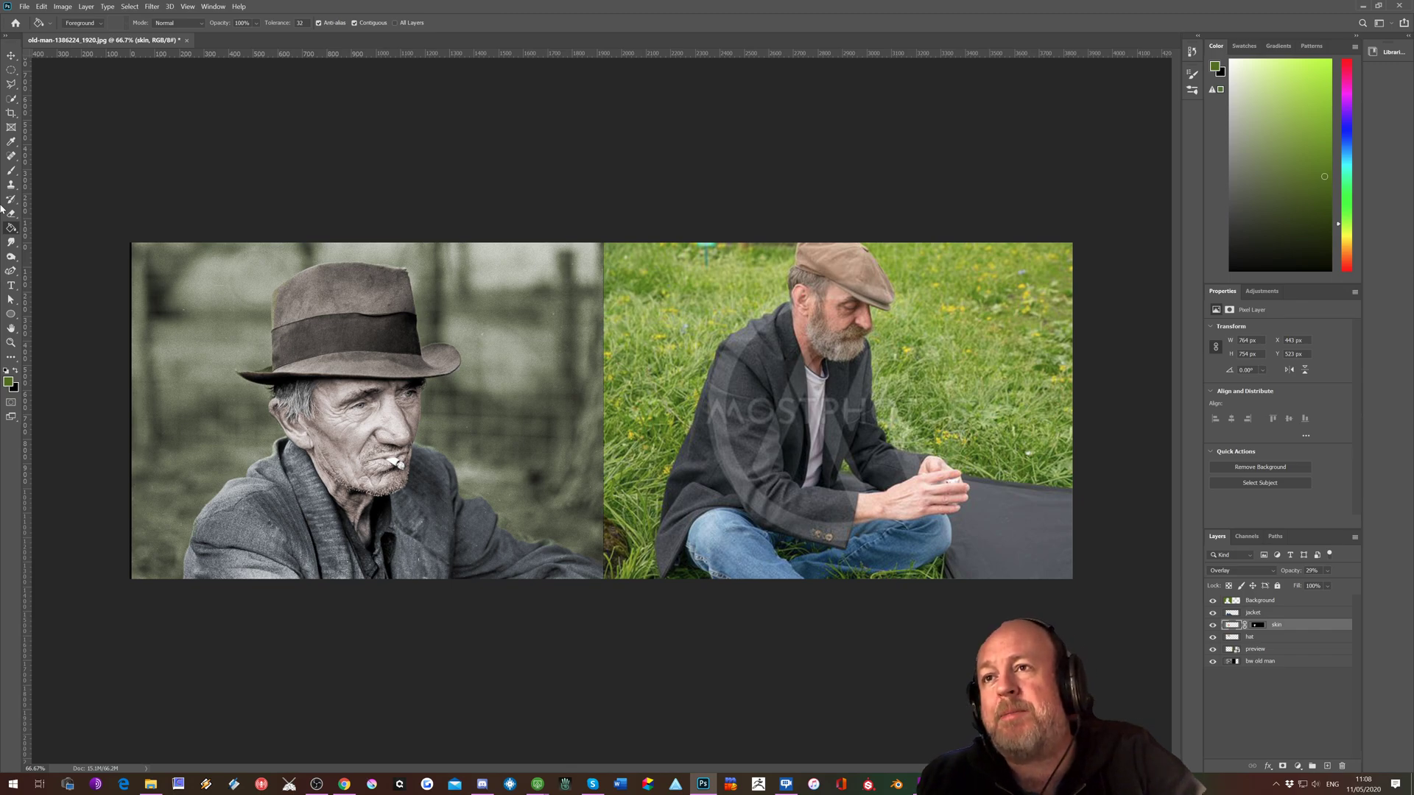
pyautogui.click(1258, 626)
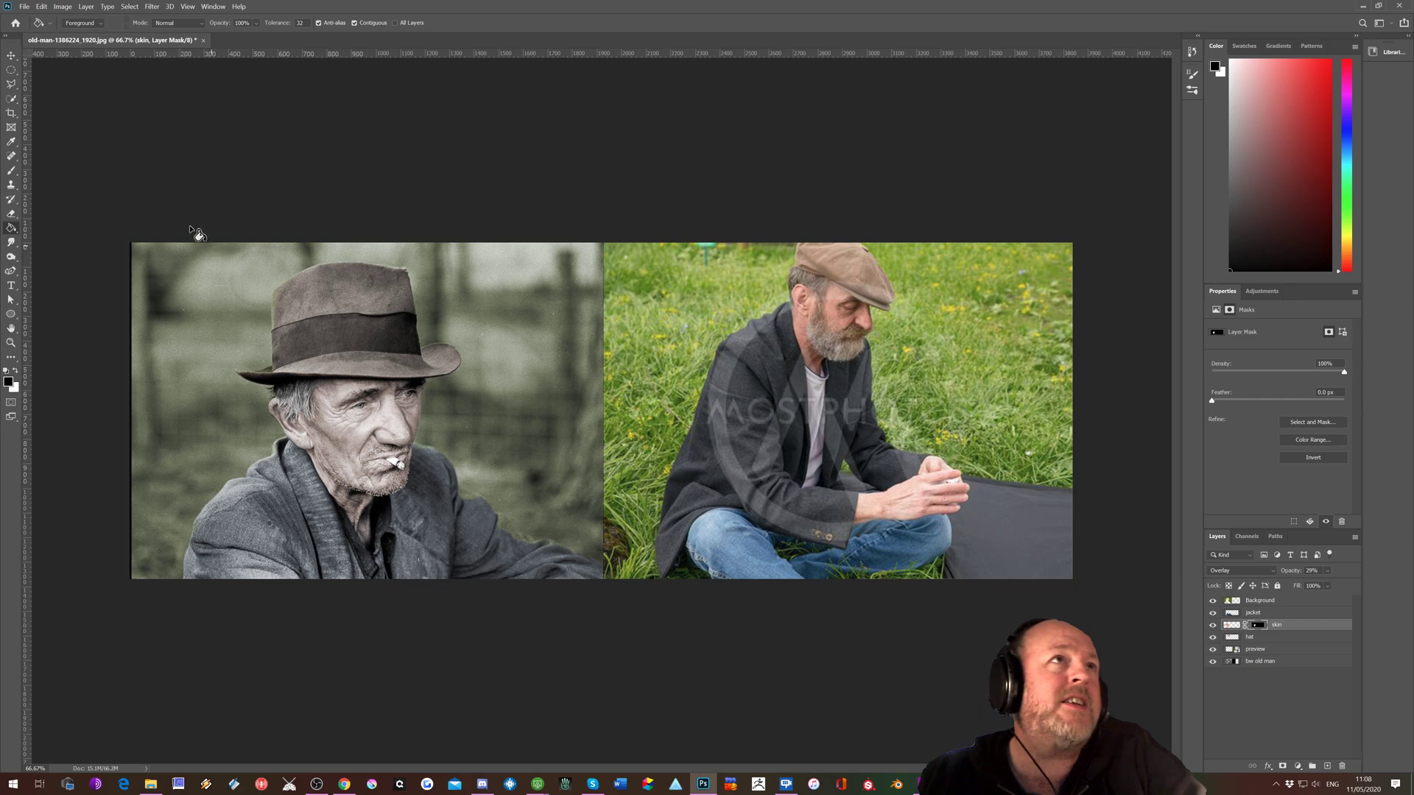
pyautogui.click(12, 173)
pyautogui.click(80, 27)
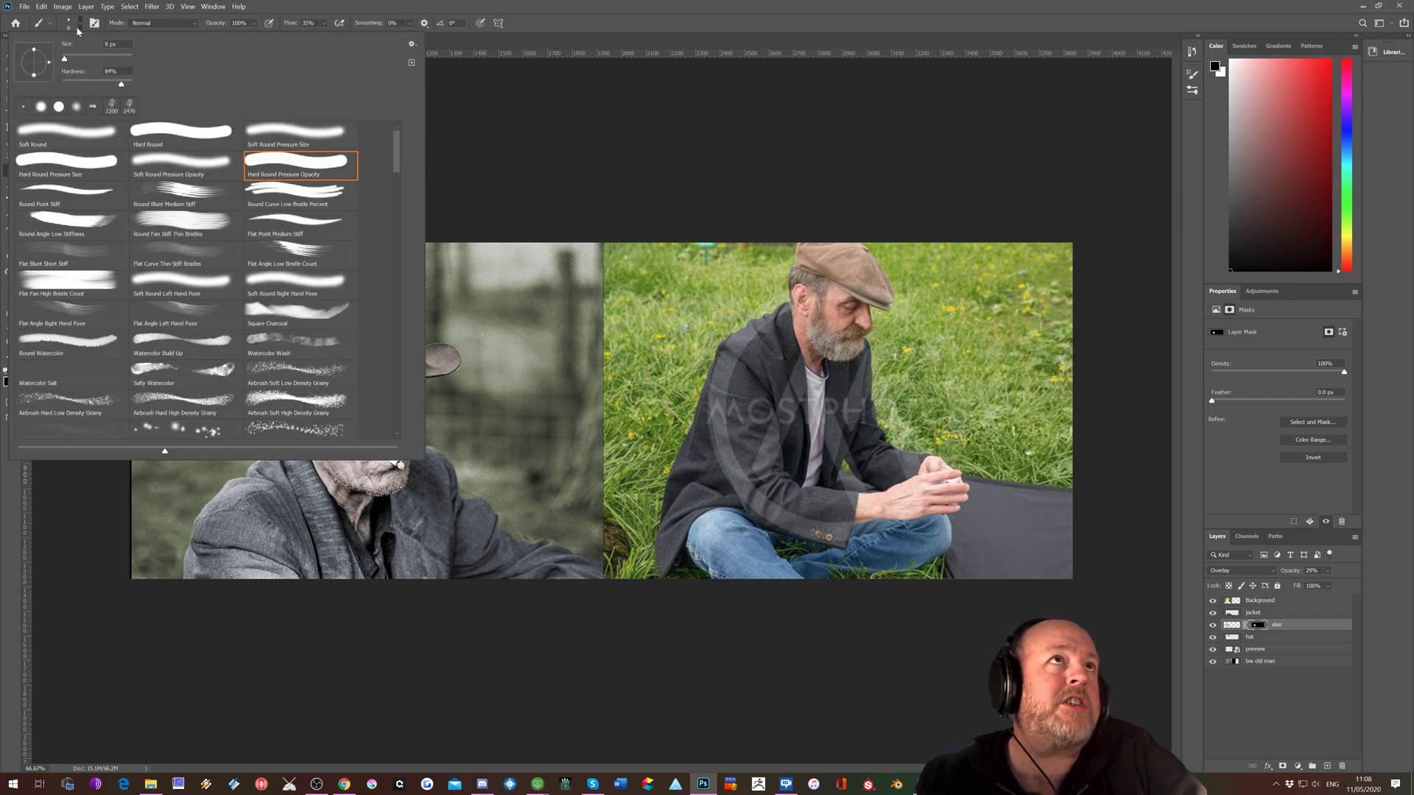
pyautogui.moveTo(66, 57); pyautogui.dragTo(97, 61)
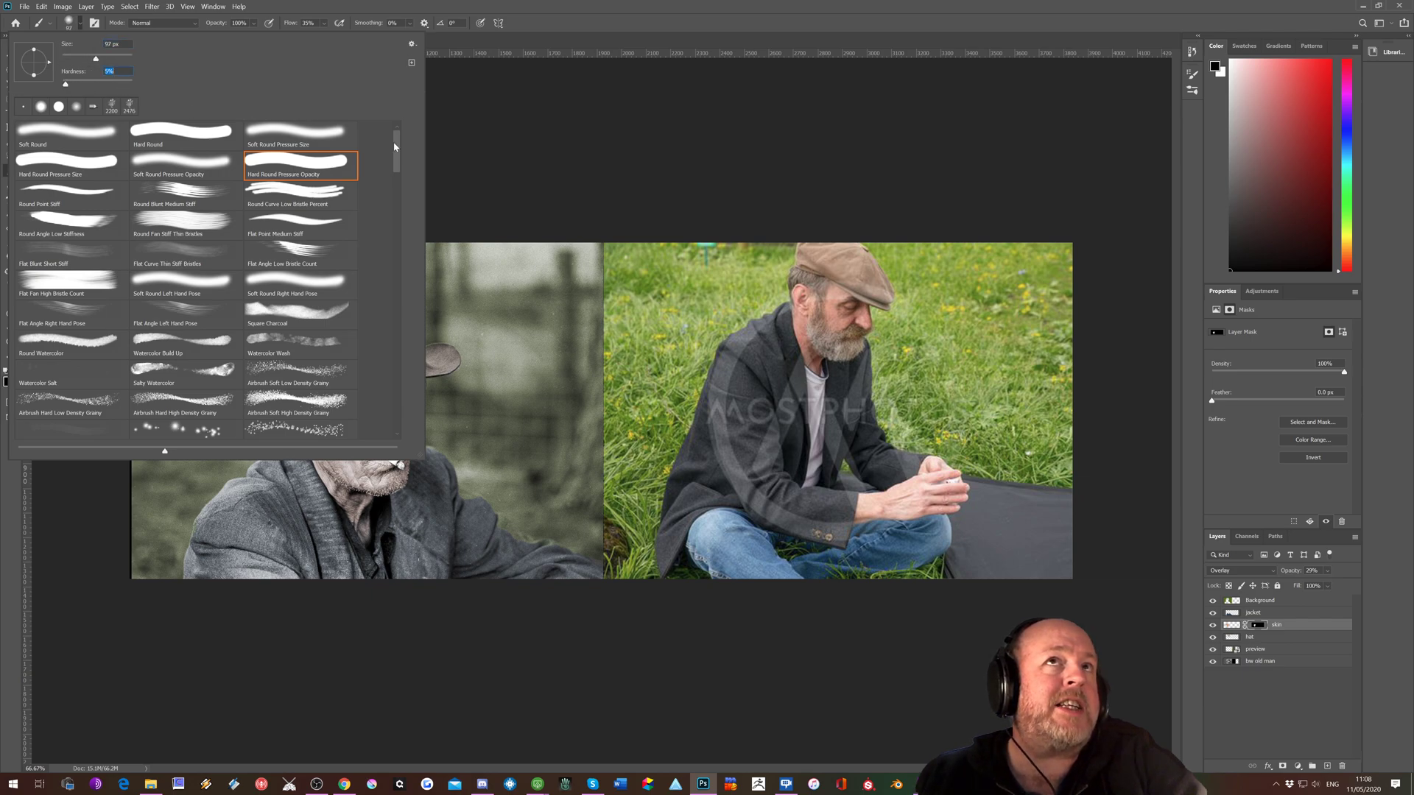
pyautogui.doubleClick(288, 131)
pyautogui.press(']')
pyautogui.press(']')
pyautogui.press(']')
pyautogui.press(']')
pyautogui.press(']')
pyautogui.press(']')
pyautogui.press(']')
pyautogui.press(']')
pyautogui.press(']')
pyautogui.press(']')
pyautogui.press(']')
pyautogui.press(']')
pyautogui.press(']')
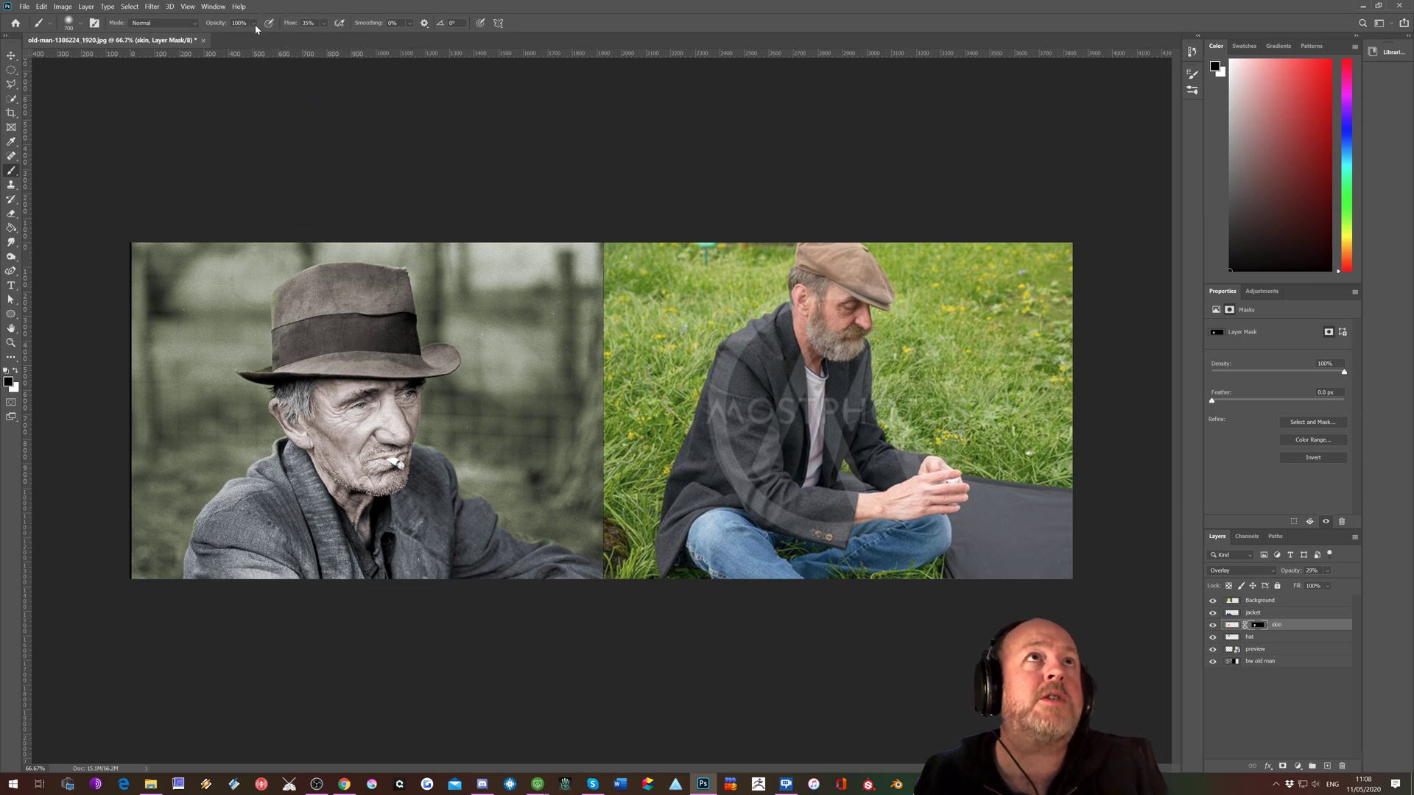
# Set the brush to 34% opacity and 21% flow.
pyautogui.moveTo(254, 23); pyautogui.dragTo(241, 38)
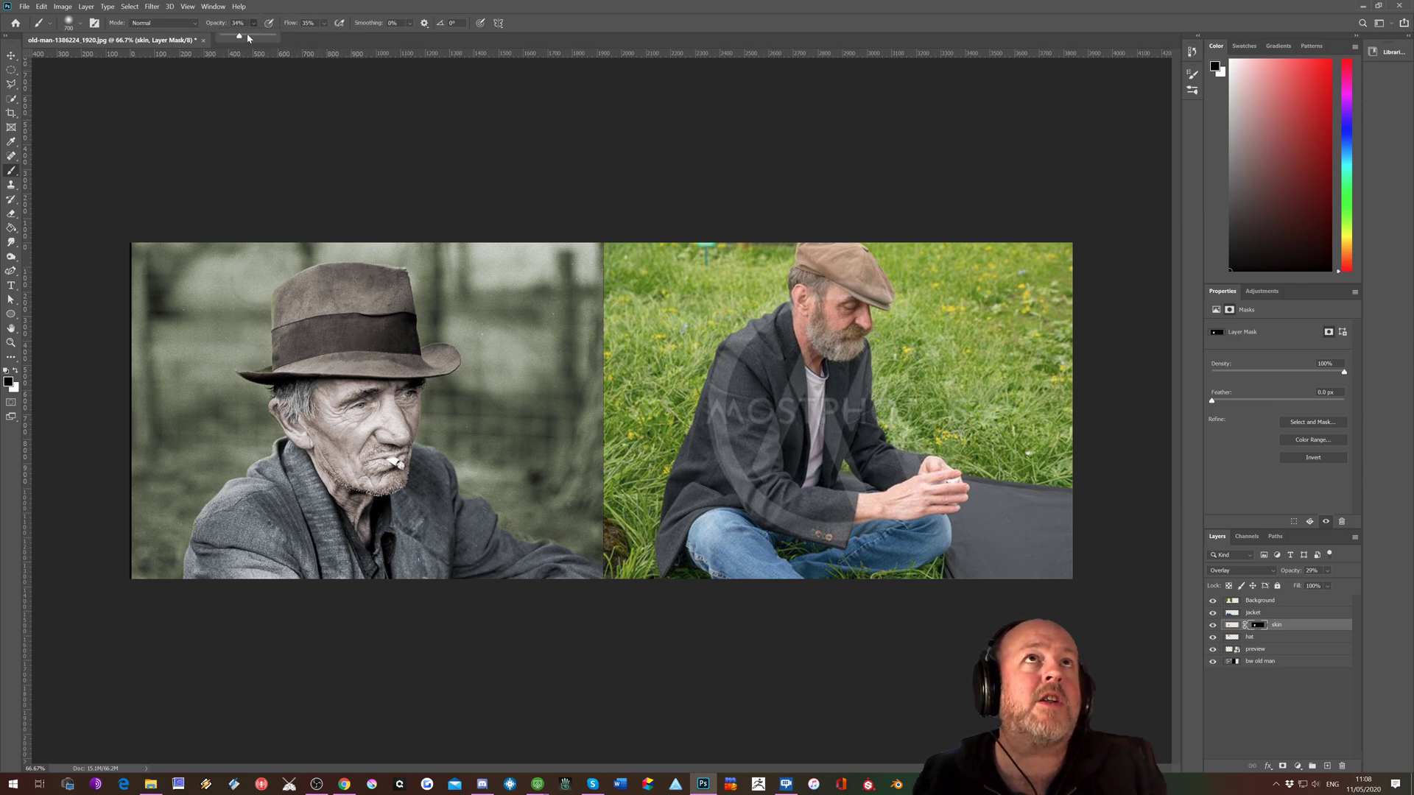
pyautogui.click(324, 22)
pyautogui.moveTo(331, 39); pyautogui.dragTo(323, 38)
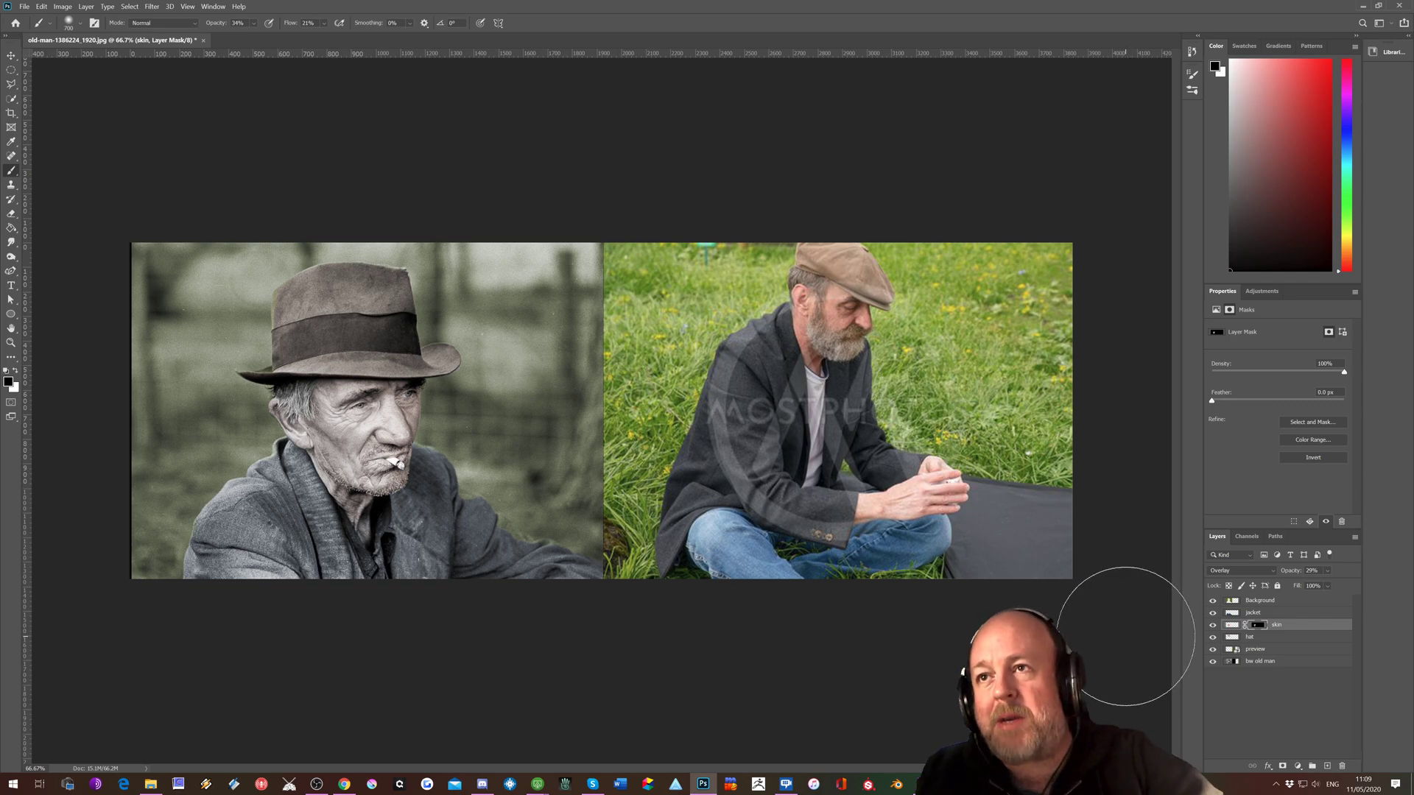
# Add layer masks to the hat and Background layers and brush black on them to fade the hat's and upper background's colour.
pyautogui.click(1233, 639)
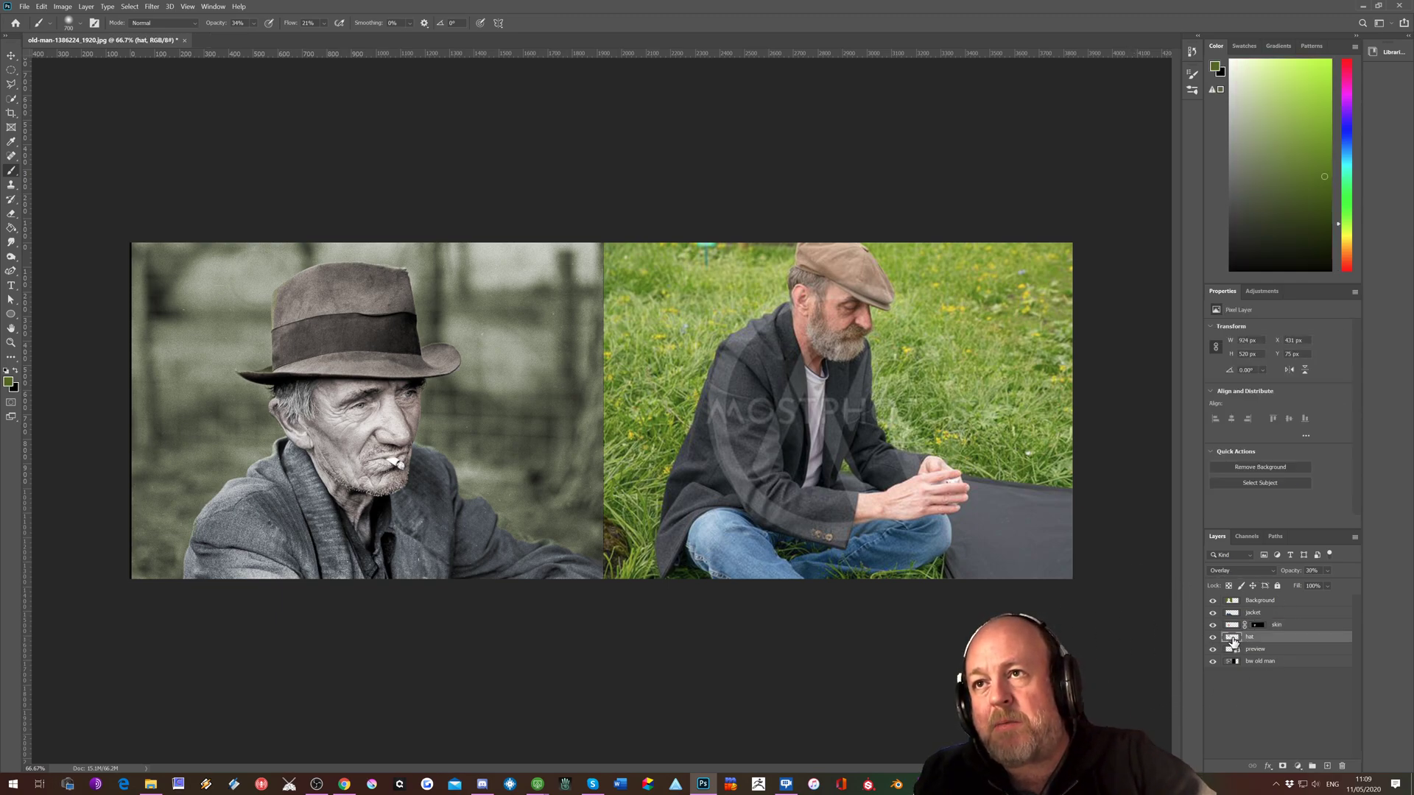
pyautogui.click(1282, 768)
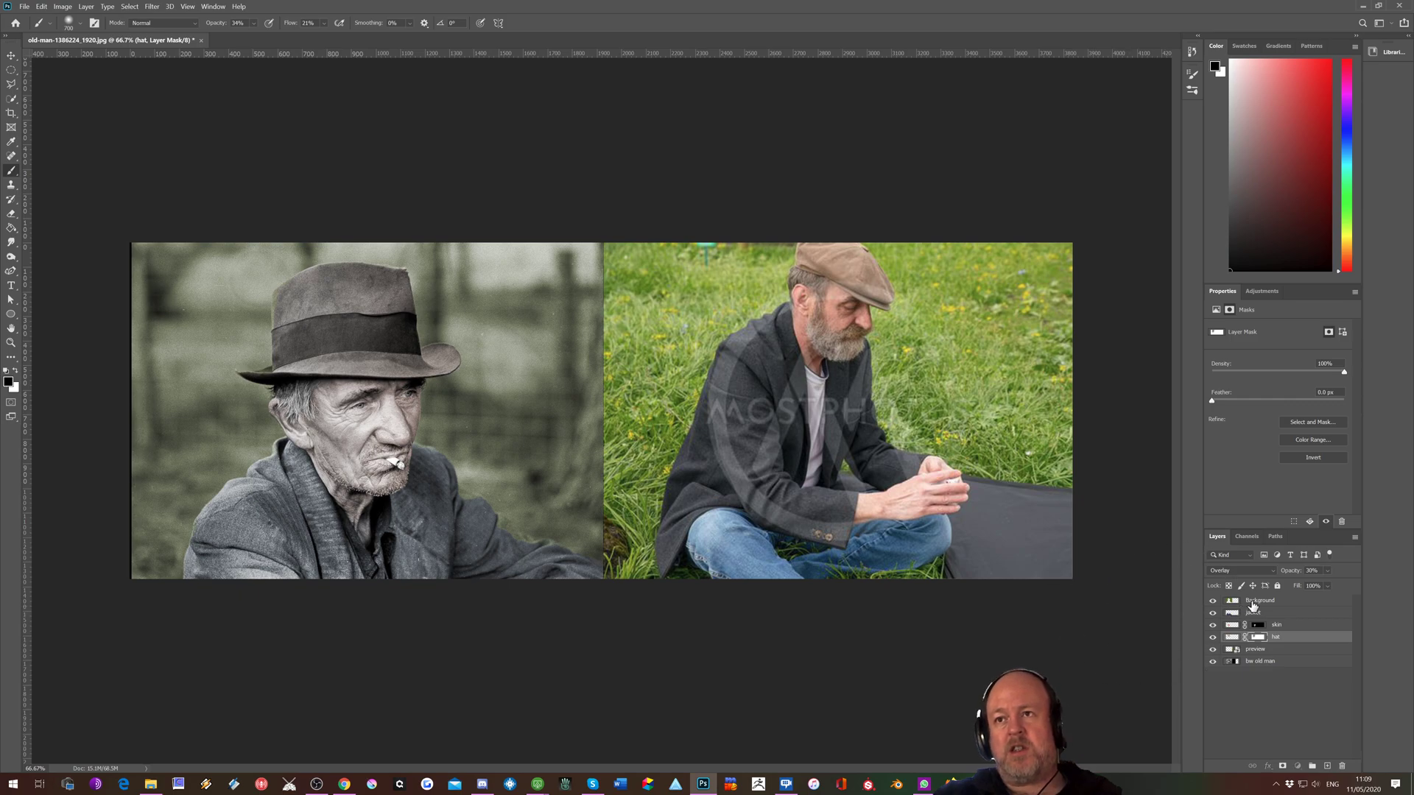
pyautogui.click(1252, 606)
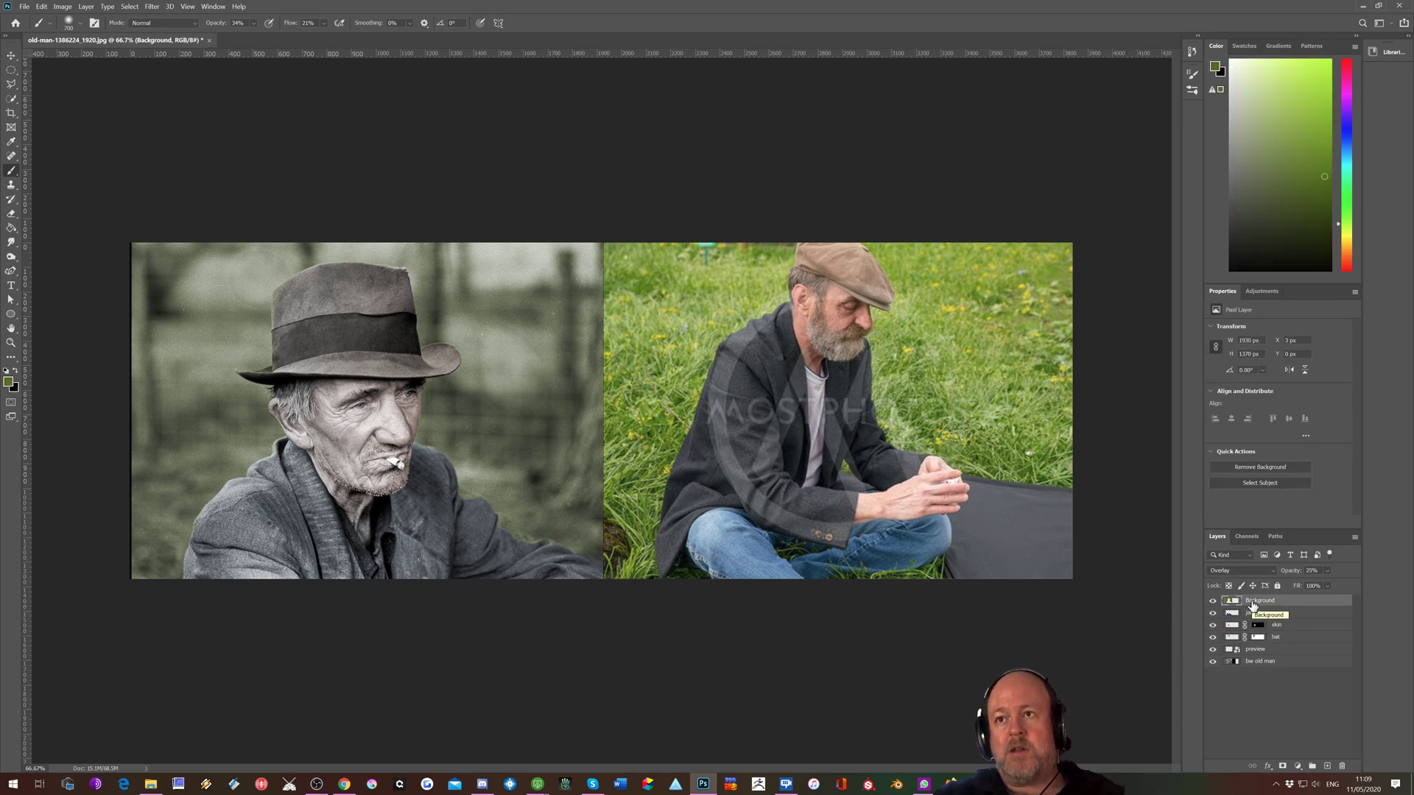
pyautogui.click(1282, 767)
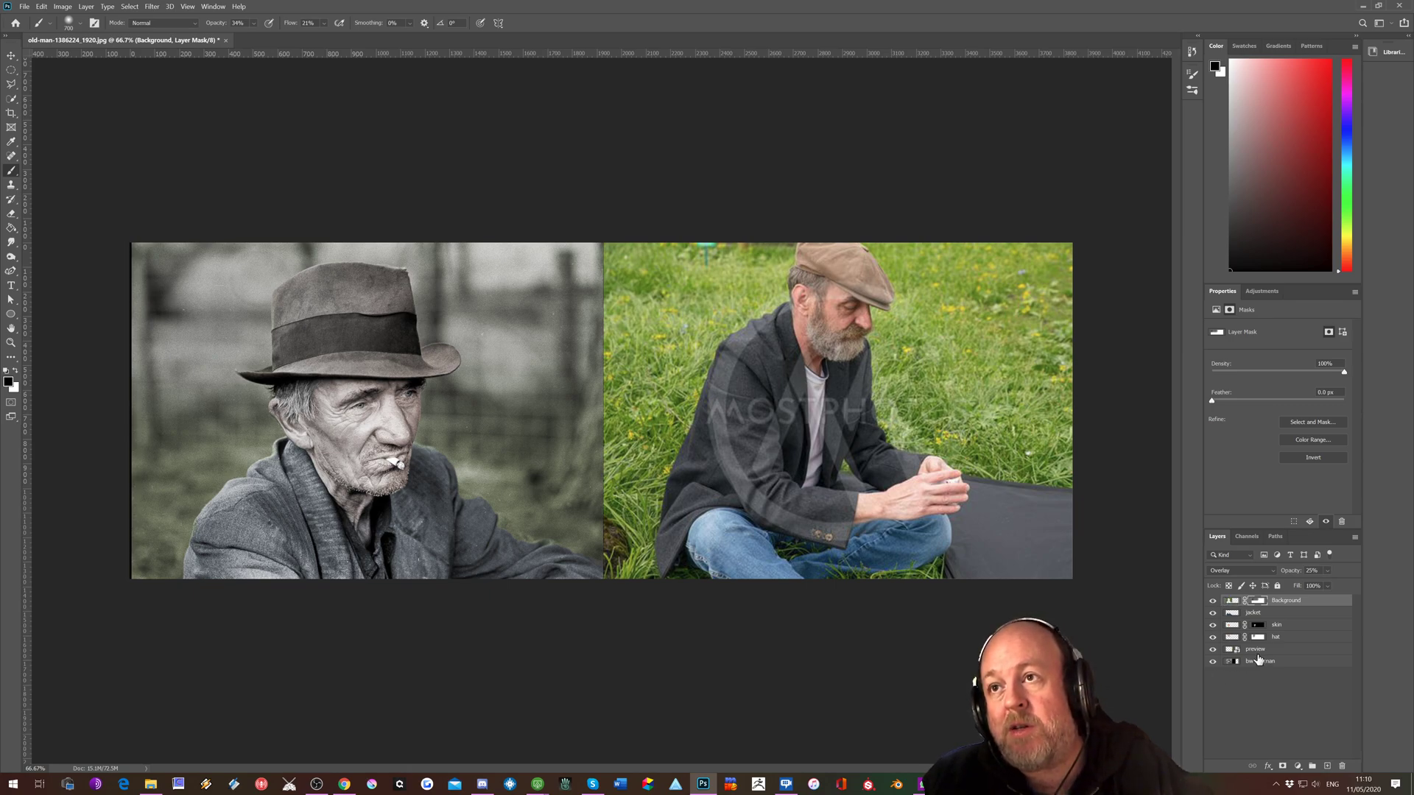
# Add a layer mask to the jacket layer.
pyautogui.click(1256, 614)
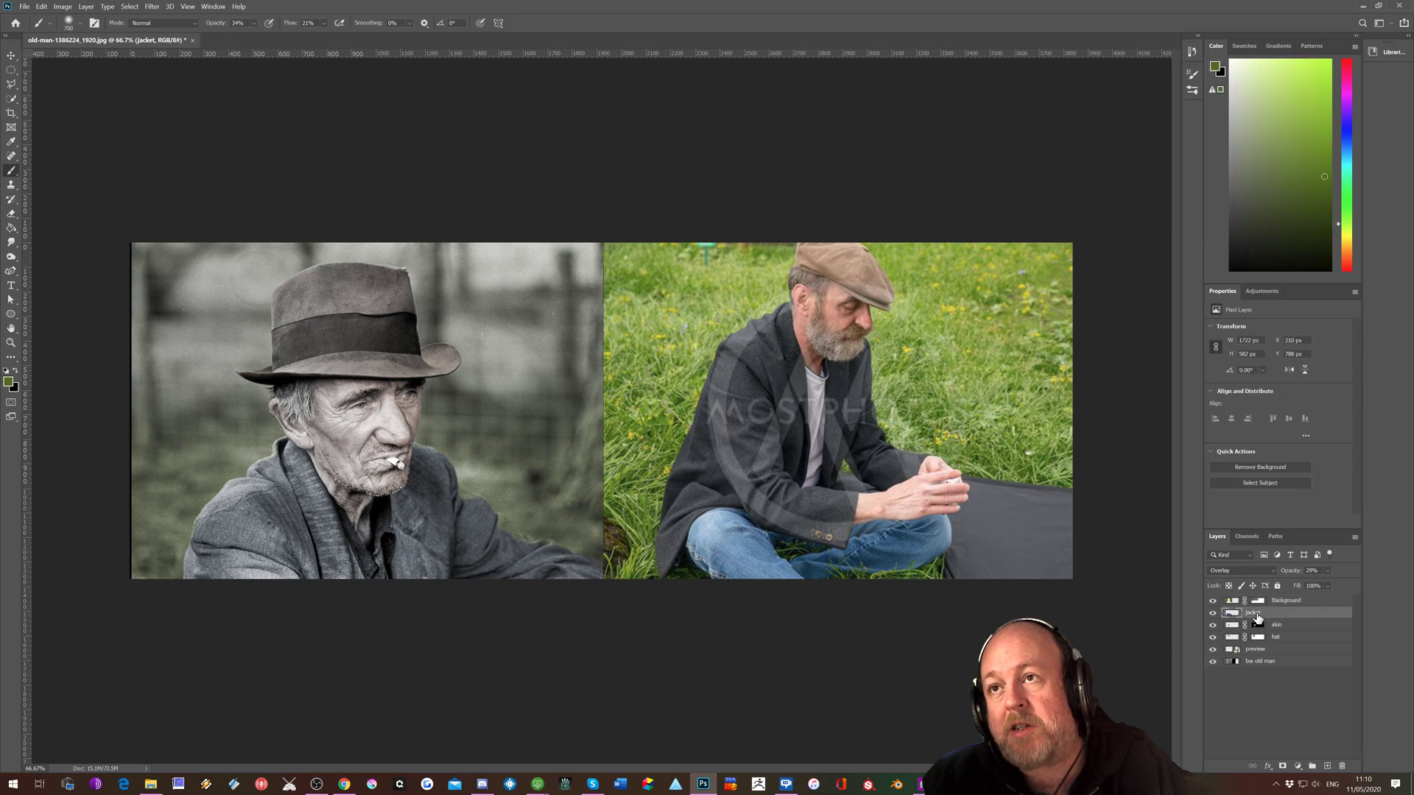
pyautogui.click(1282, 768)
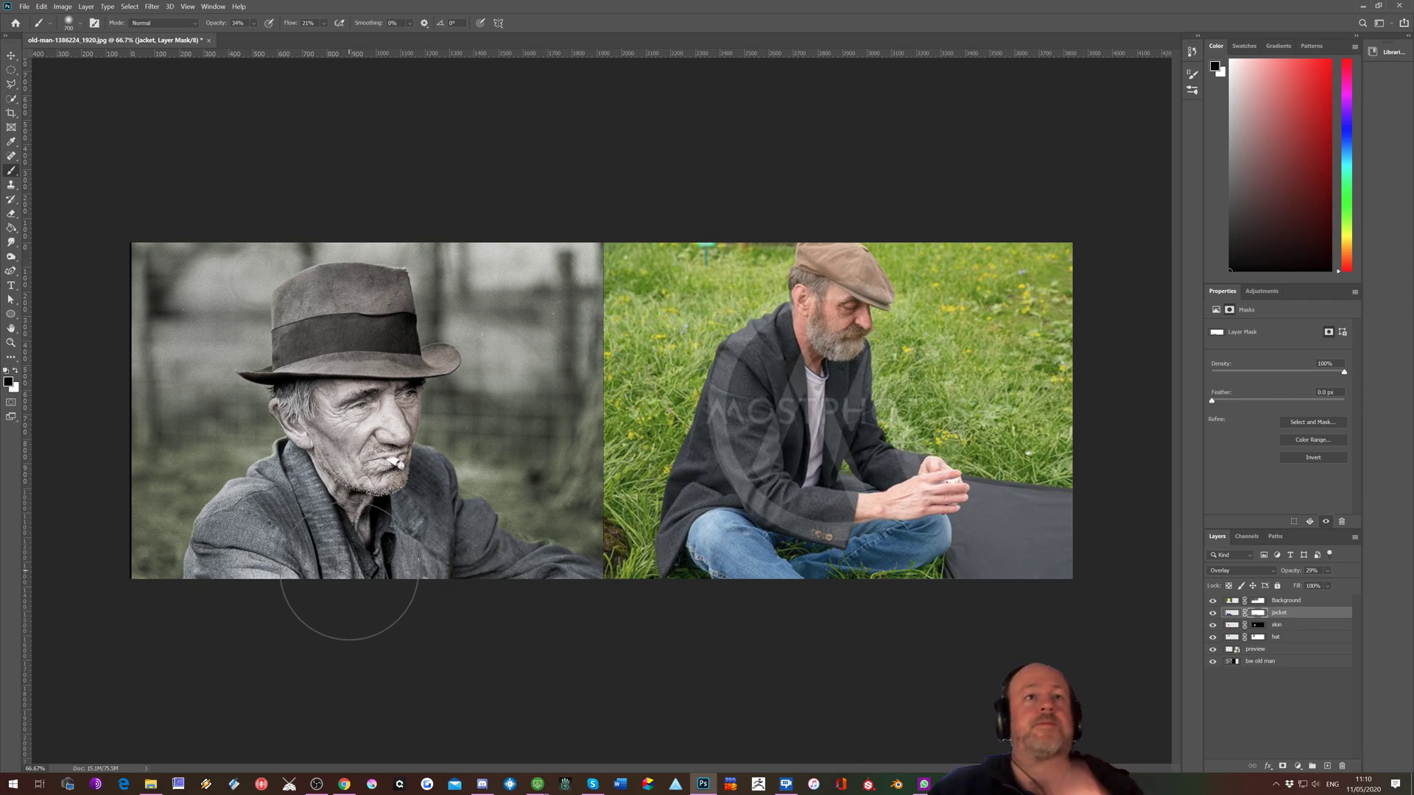
pyautogui.hotkey('ctrl', '+')
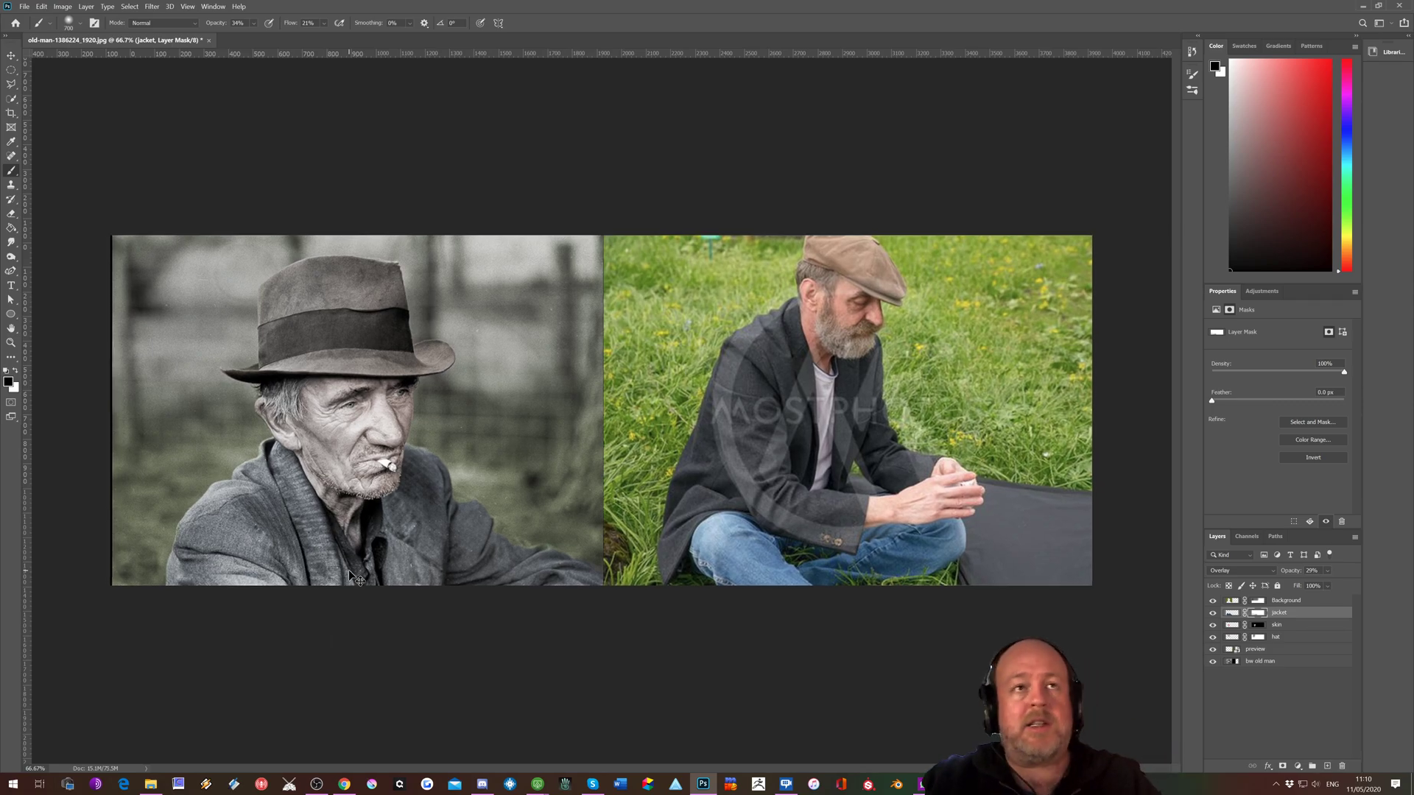
pyautogui.hotkey('ctrl', '+')
pyautogui.moveTo(648, 771); pyautogui.dragTo(583, 768)
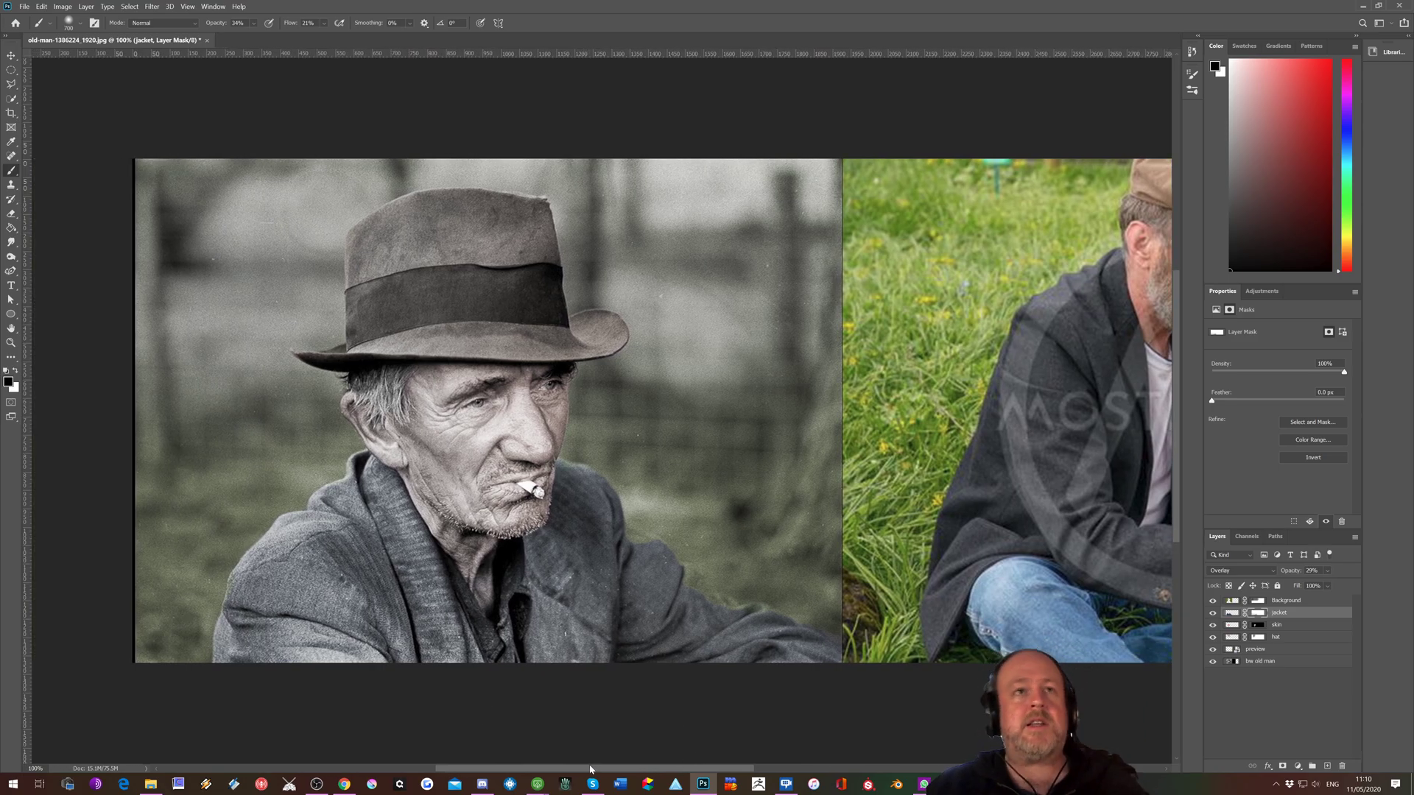